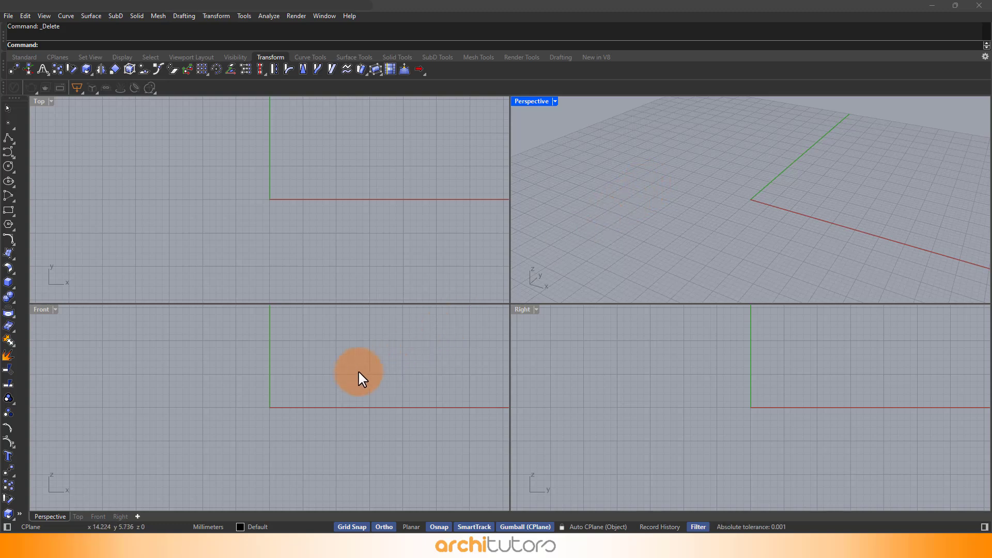
Draw an upright rectangle in the Front view from the origin to its opposite corner
left_click(314, 354)
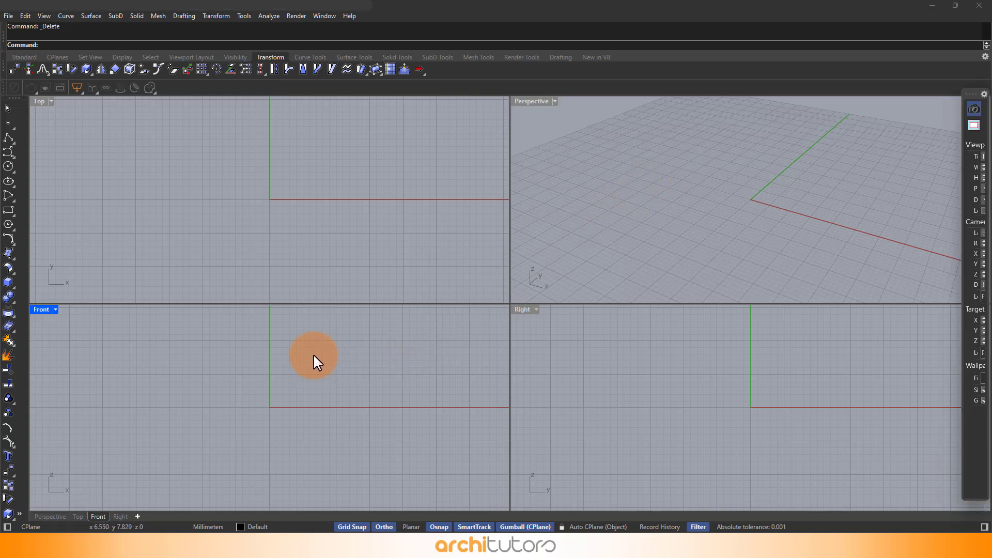
type("Rectangle")
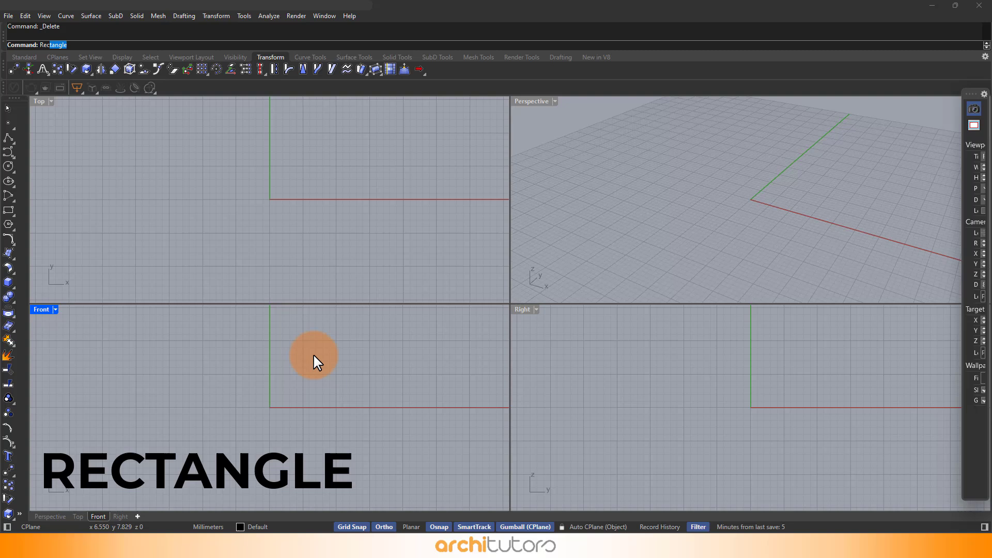
key("Return")
left_click(264, 408)
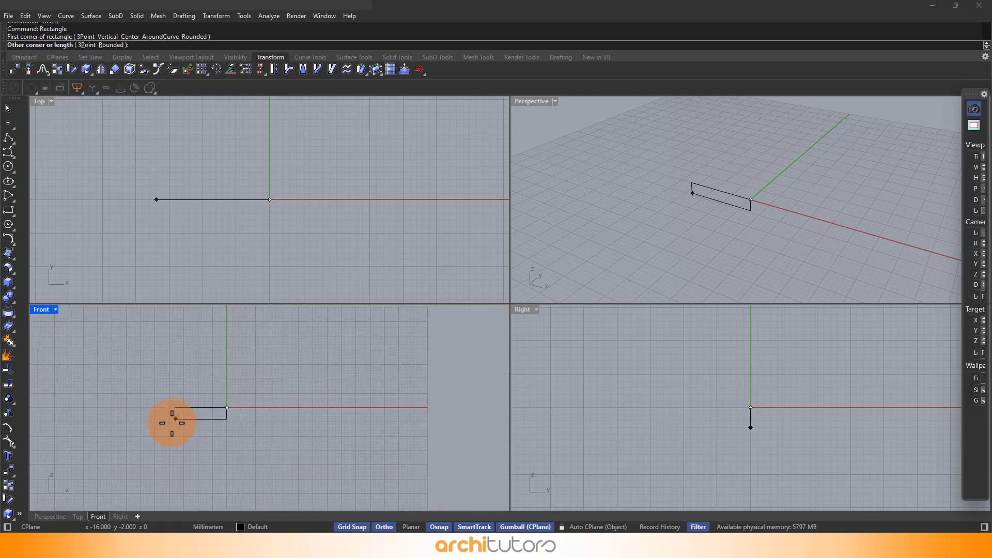
scroll(201, 411, "down", 3)
scroll(303, 358, "up", 2)
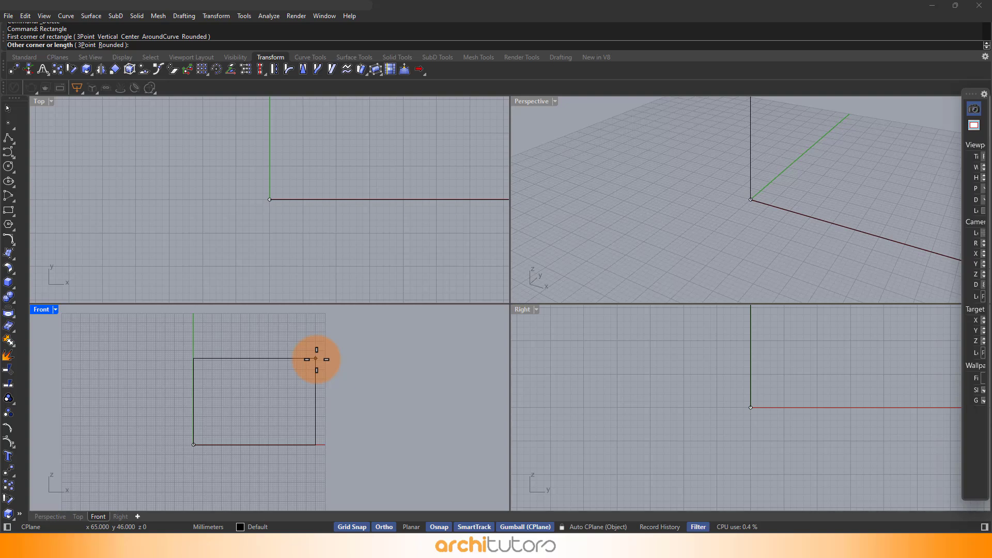
scroll(316, 359, "up", 2)
left_click(316, 361)
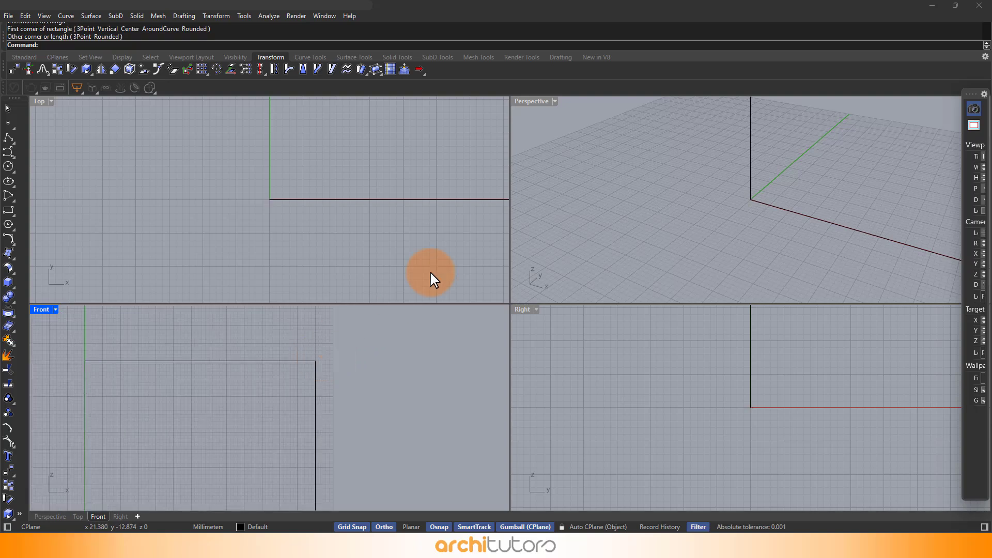
right_click_drag(565, 239, 680, 208)
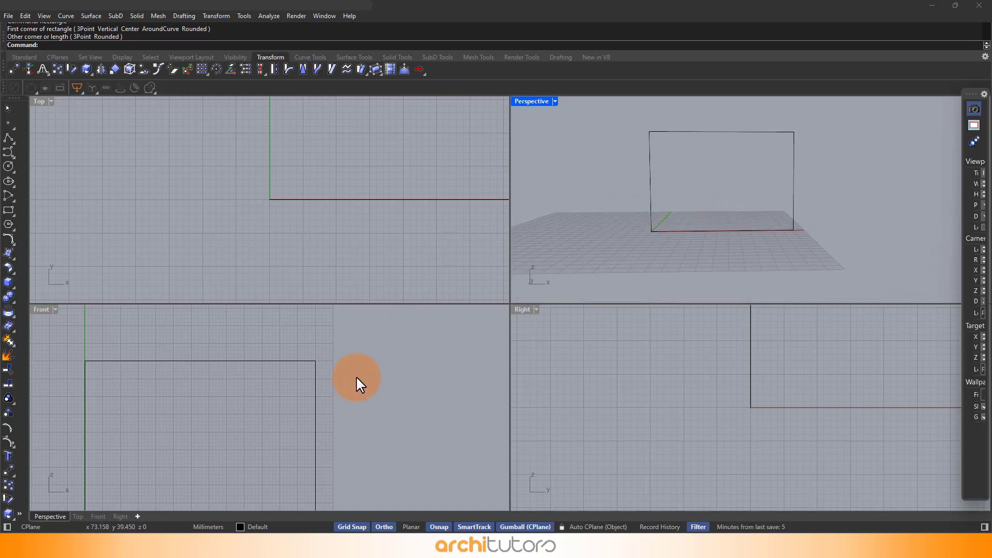
scroll(357, 376, "down", 5)
scroll(225, 407, "up", 3)
scroll(268, 417, "up", 2)
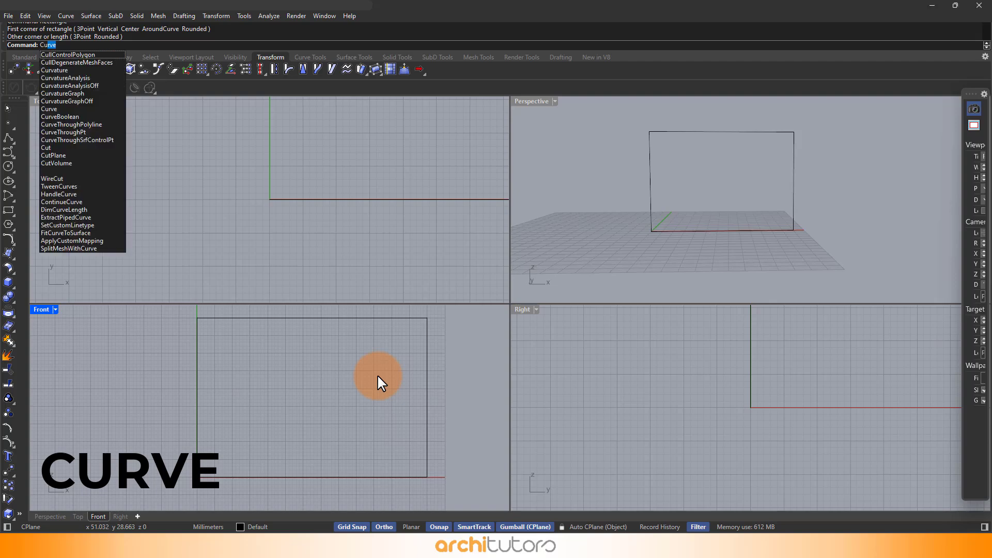
Draw a five-point wavy curve with Ortho off, from the rectangle's left side to its right edge
key("Return")
scroll(199, 426, "up", 1)
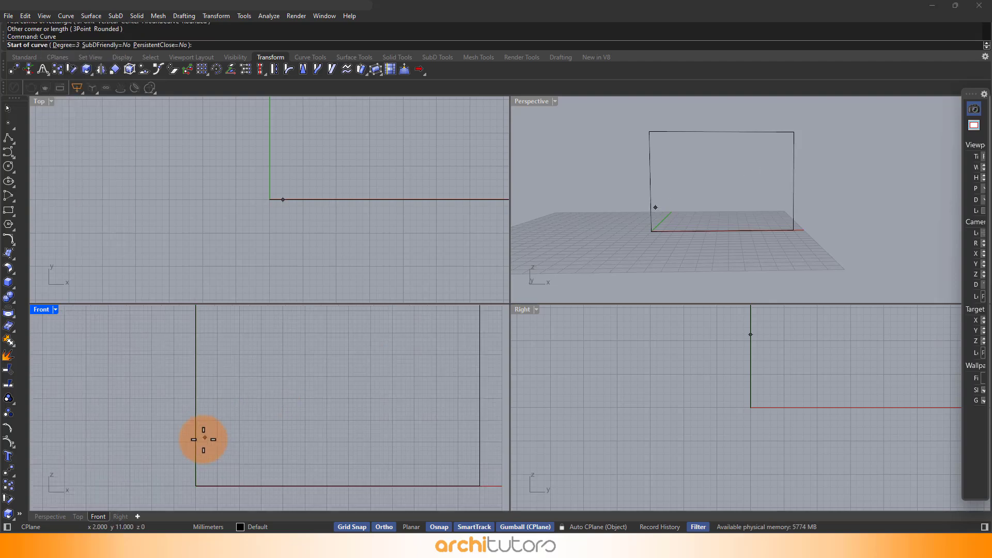
scroll(203, 414, "down", 1)
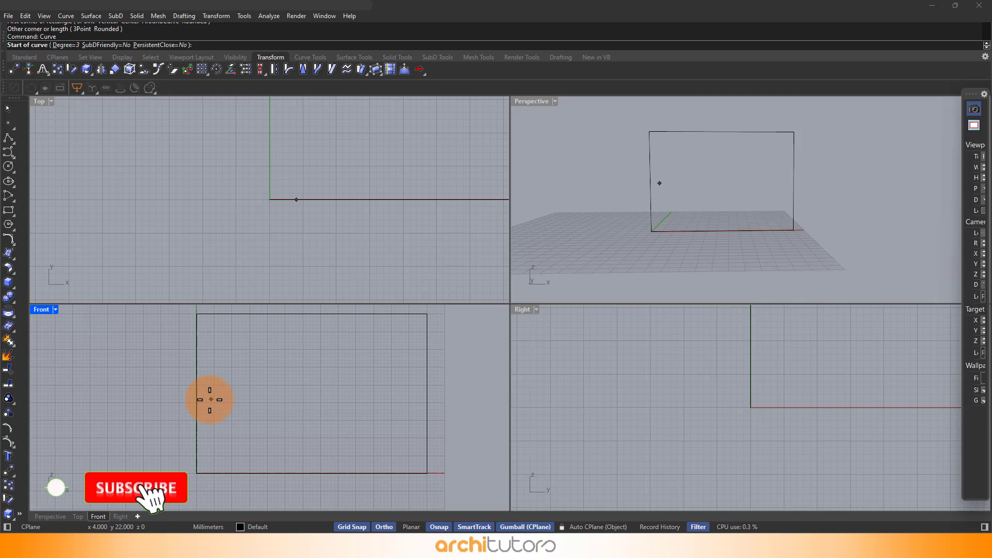
left_click(200, 386)
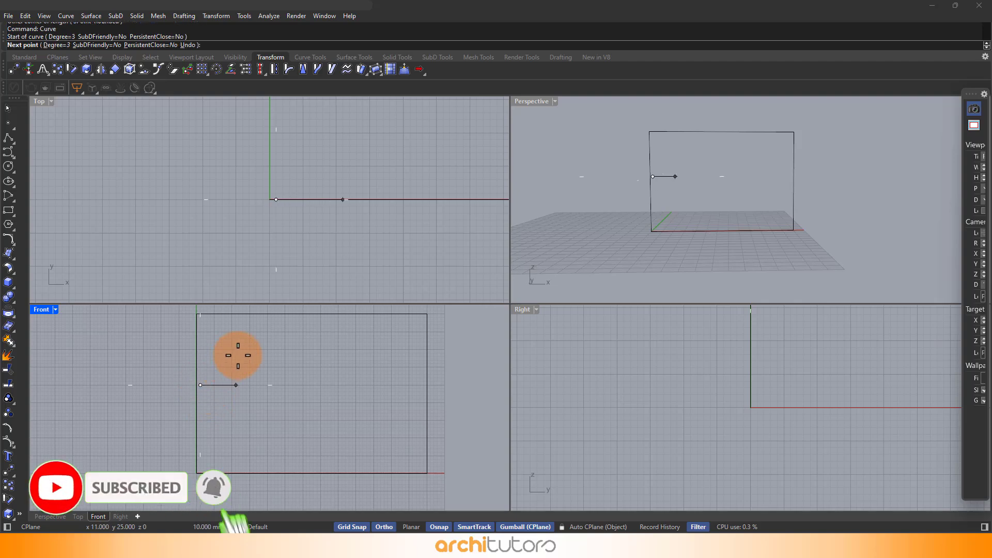
left_click(385, 527)
left_click(257, 349)
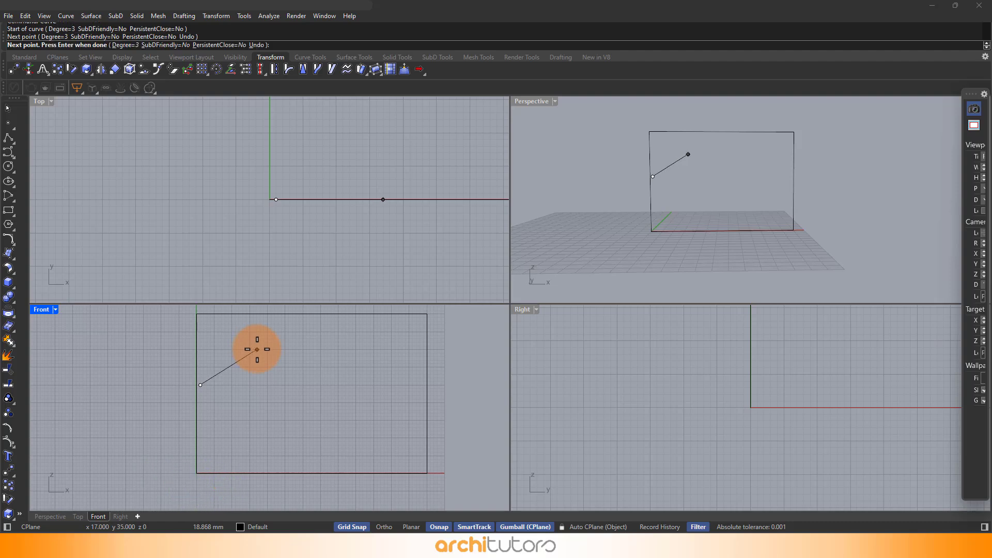
left_click(307, 417)
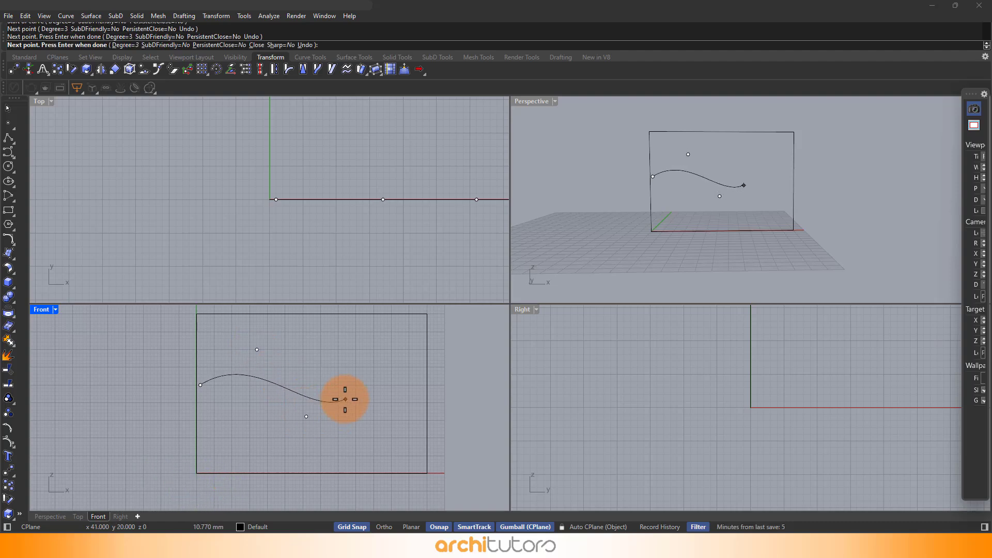
left_click(369, 364)
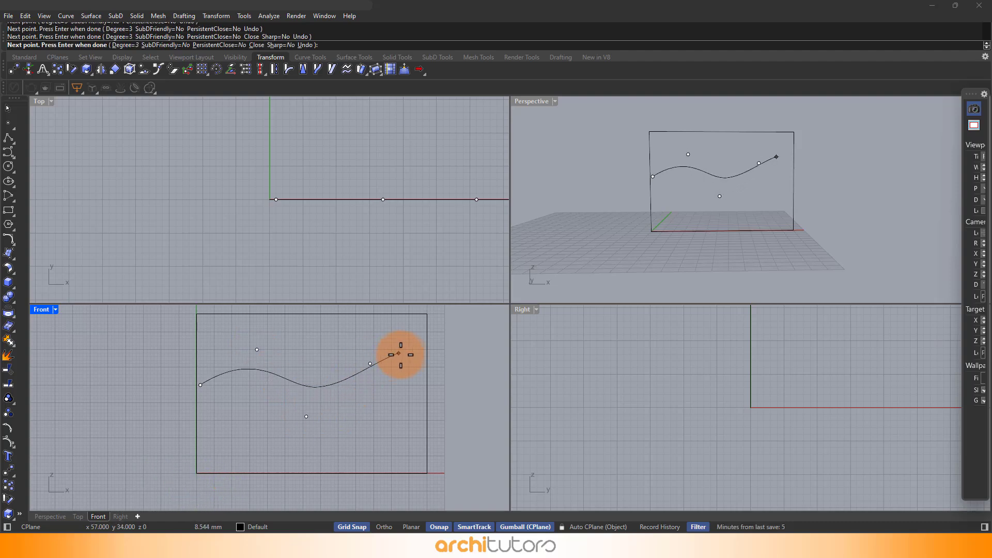
left_click(427, 360)
key("Return")
scroll(428, 361, "up", 5)
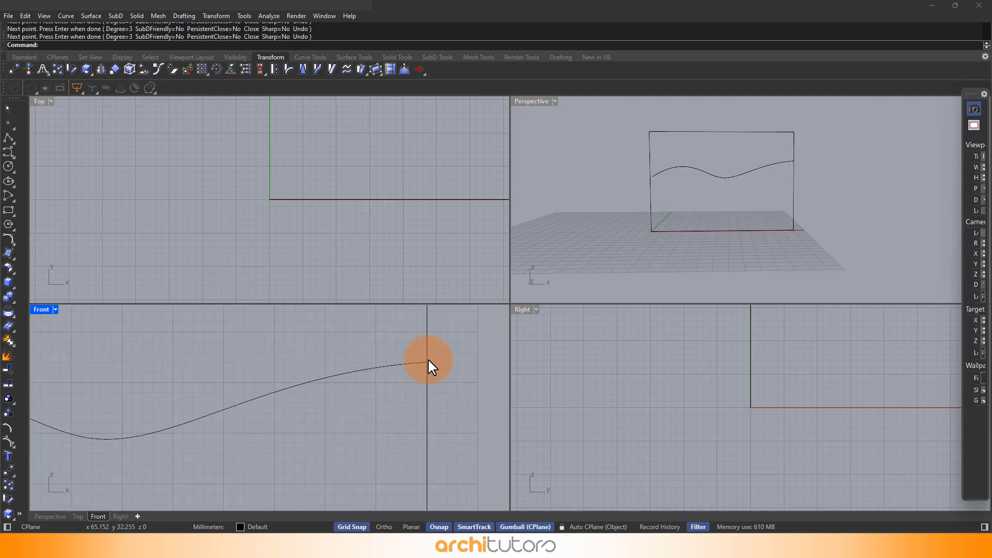
scroll(432, 368, "down", 5)
scroll(316, 388, "up", 1)
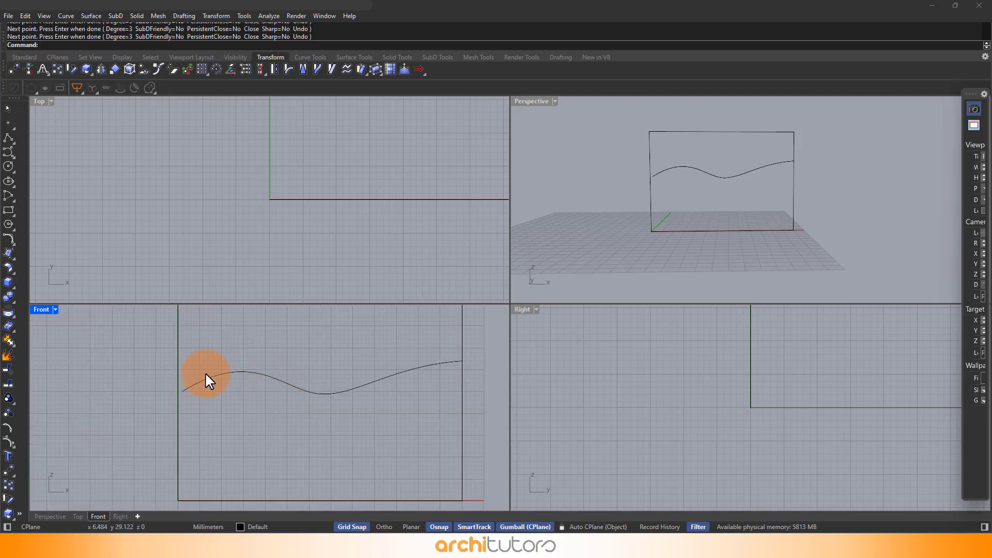
Move the curve's start point onto the rectangle's left edge and raise the upper crest point
left_click(203, 374)
scroll(193, 386, "up", 2)
left_click(193, 386)
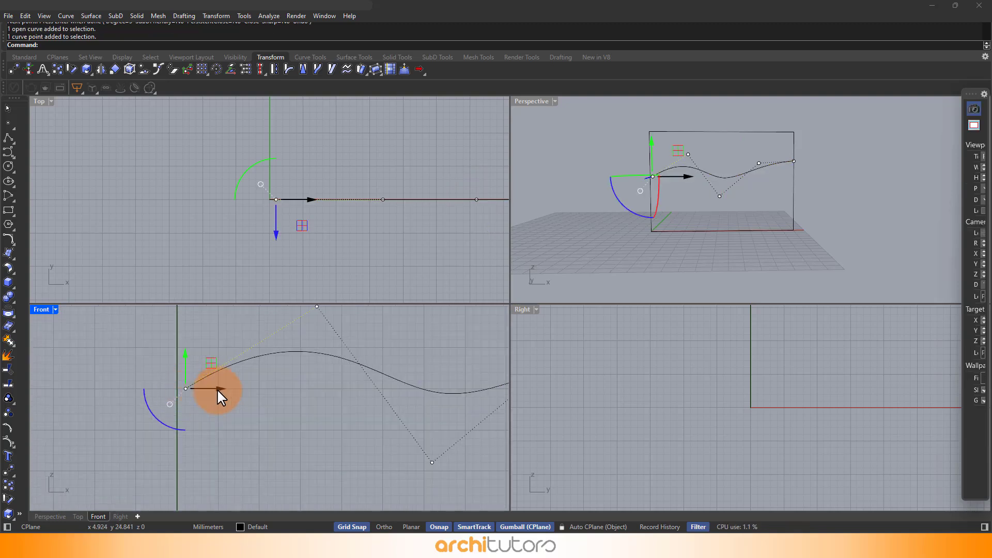
scroll(218, 388, "up", 2)
left_click_drag(213, 390, 158, 384)
scroll(256, 352, "down", 2)
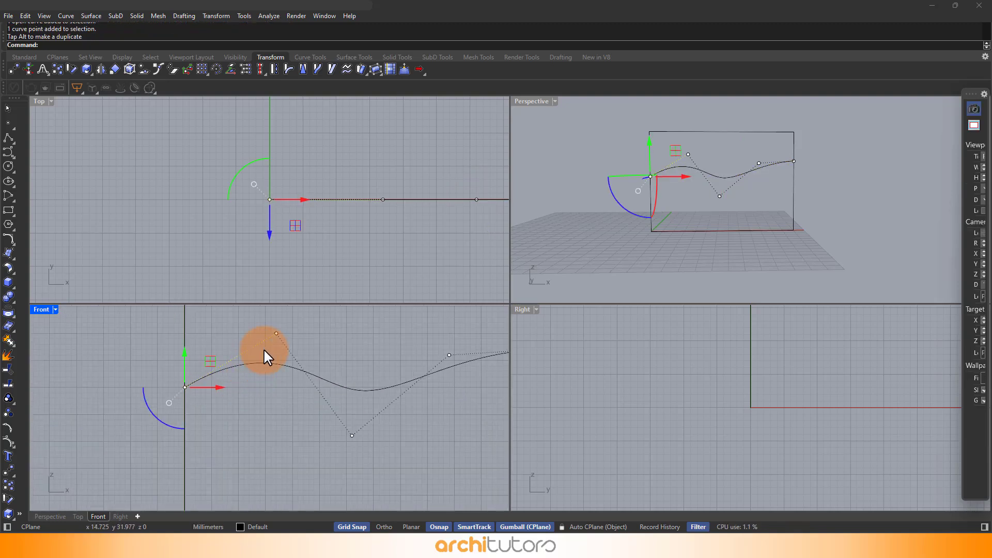
left_click(273, 341)
scroll(255, 375, "down", 2)
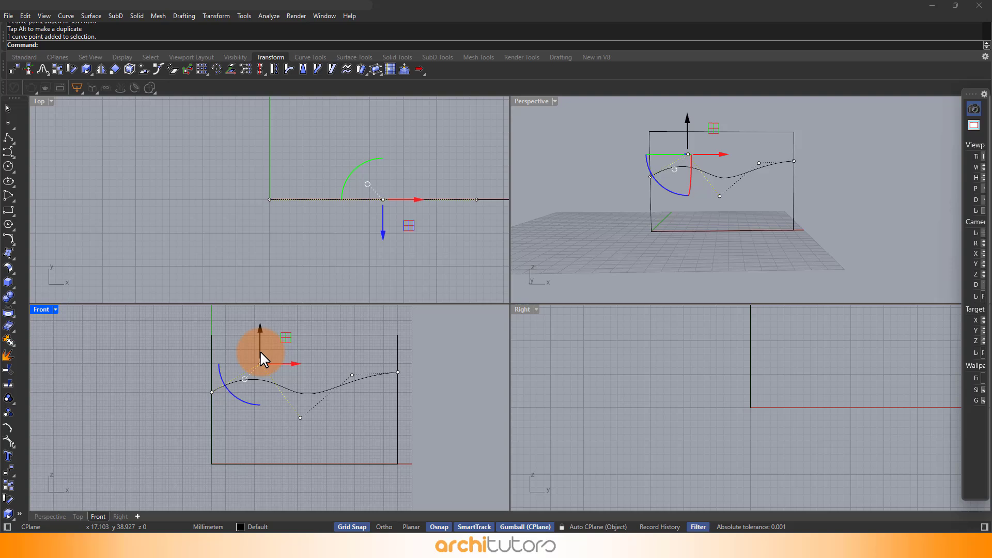
left_click_drag(260, 351, 259, 324)
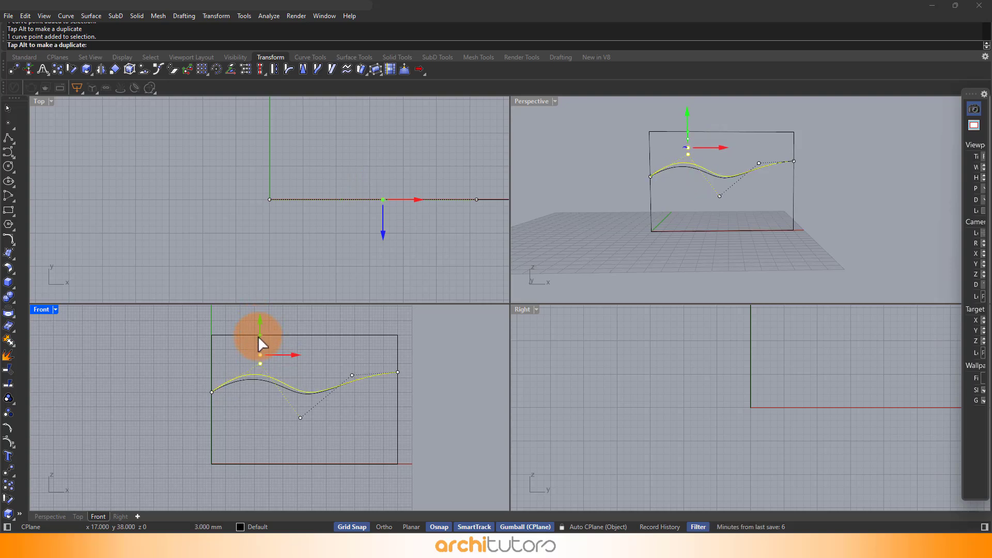
scroll(348, 368, "up", 2)
scroll(345, 382, "up", 2)
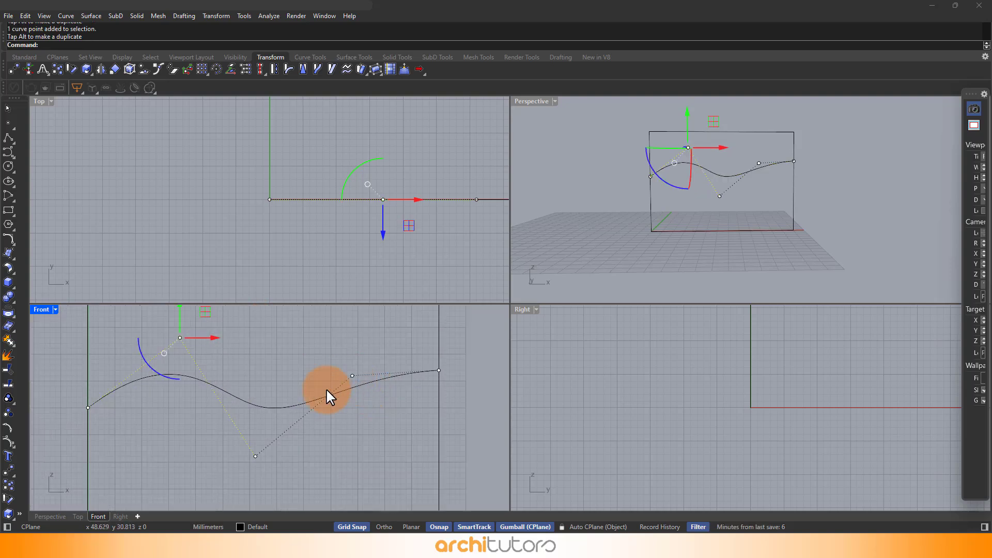
Push the lower control point down to deepen the trough and raise the right-side point
left_click(255, 457)
left_click_drag(253, 420, 253, 452)
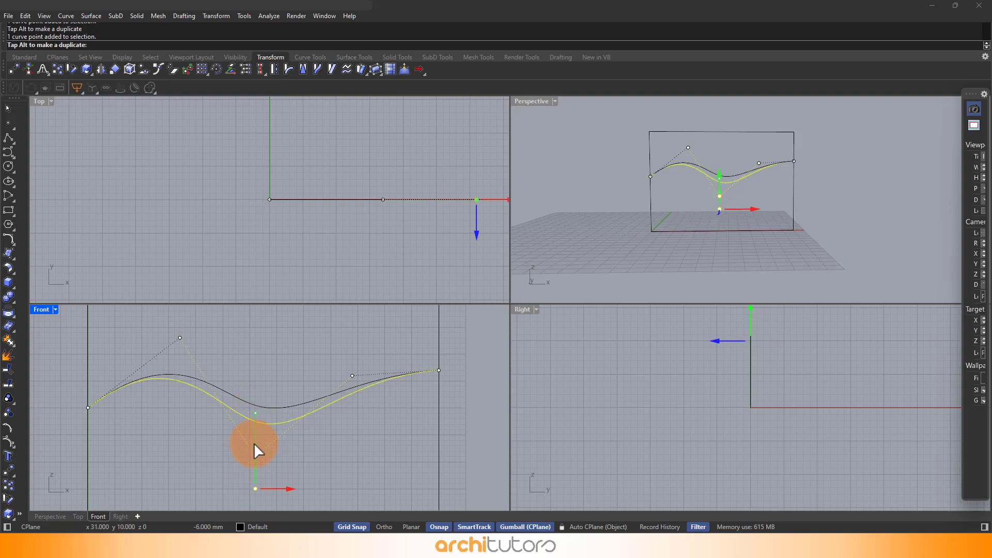
left_click(352, 373)
left_click_drag(352, 343, 354, 328)
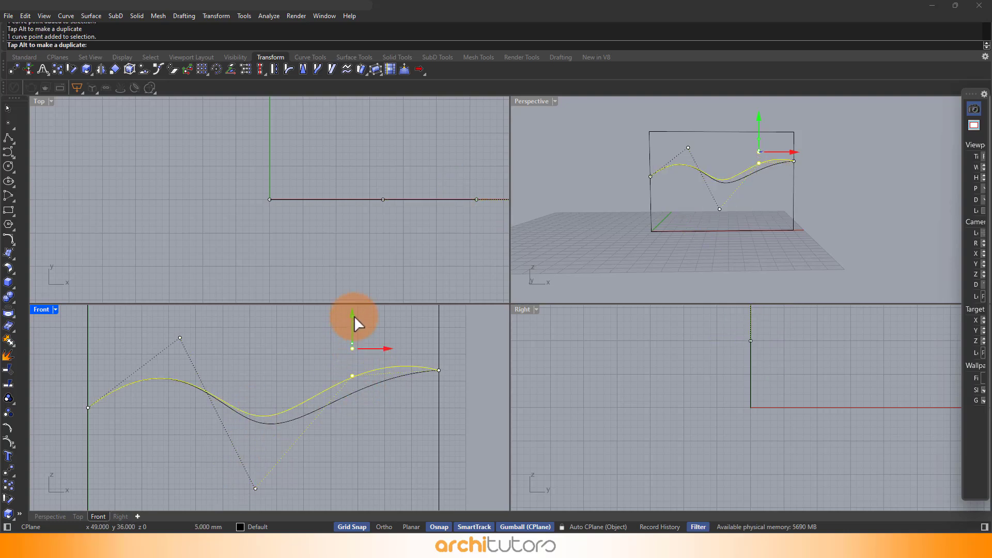
left_click(440, 370)
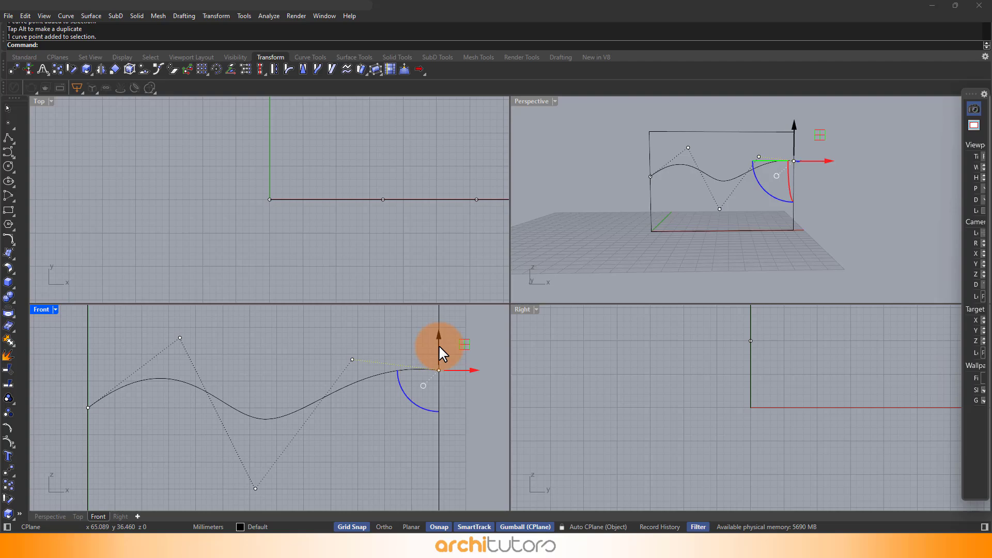
left_click(209, 323)
Copy and paste the wavy curve, then move the duplicate to a new position
left_click(244, 358)
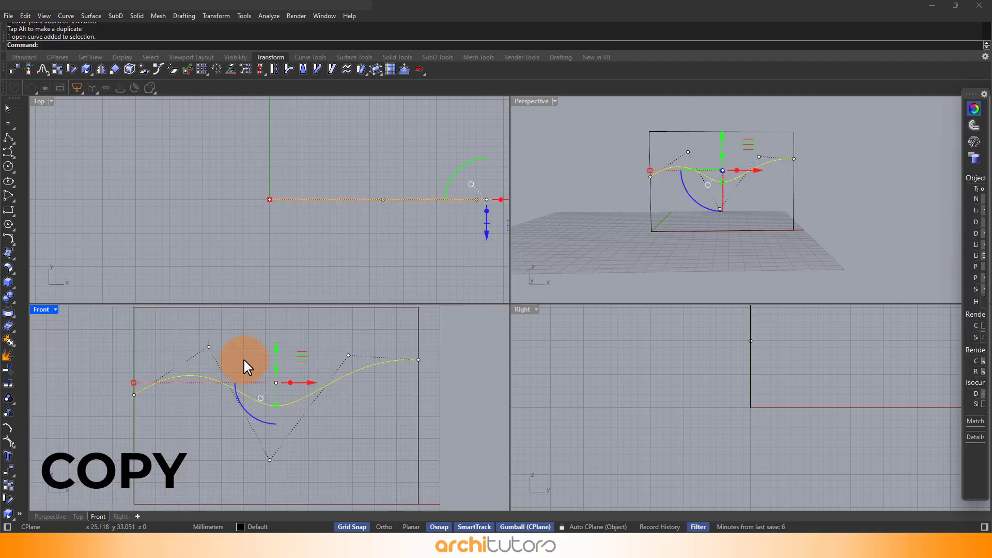
key("ctrl+c")
key("ctrl+v")
mouse_move(244, 358)
left_mouse_down()
mouse_move(421, 380)
mouse_move(419, 397)
left_mouse_up()
scroll(338, 356, "down", 2)
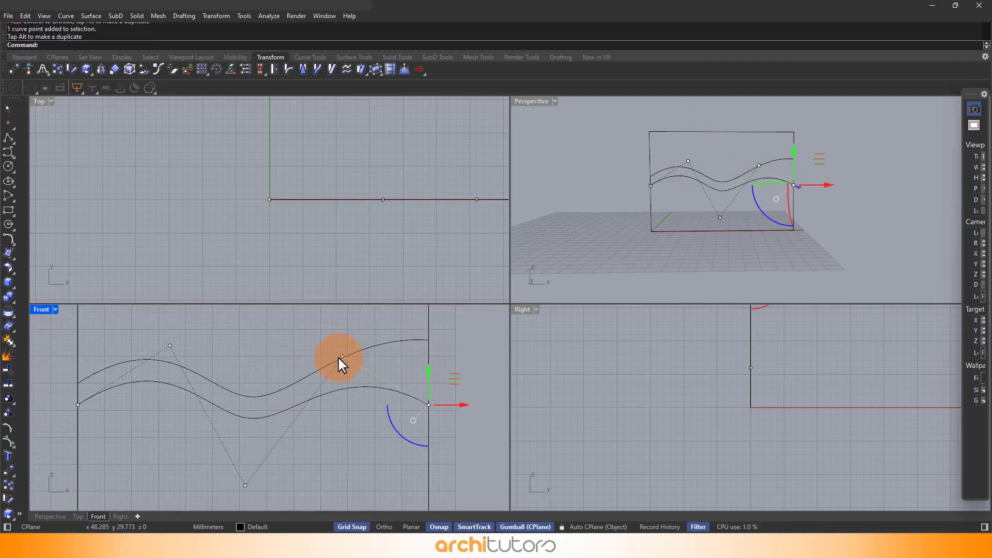
Adjust the lower curve's control points, including its bottom, upper-left and right end points
left_click(342, 383)
scroll(338, 348, "down", 2)
key("Escape")
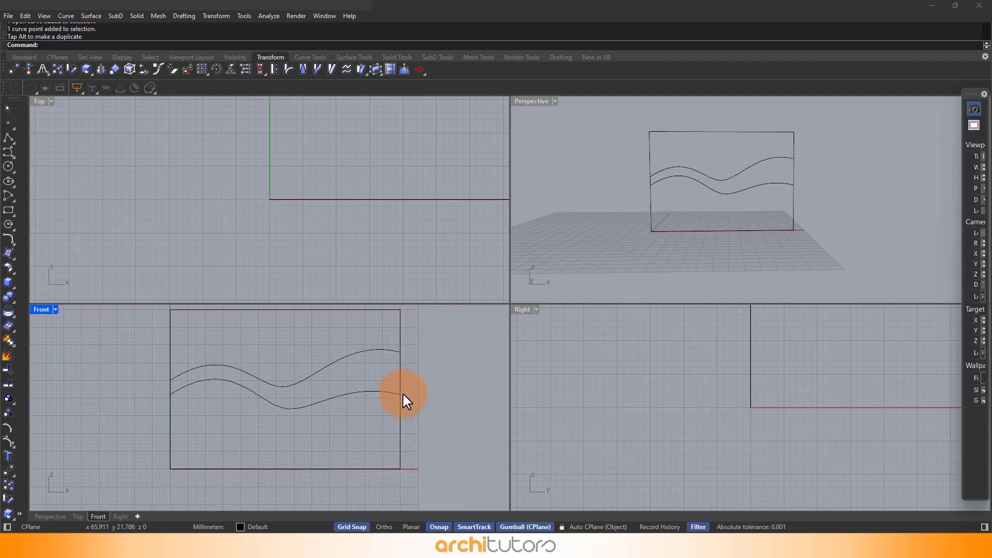
scroll(403, 392, "up", 2)
left_click(404, 380)
scroll(455, 391, "down", 1)
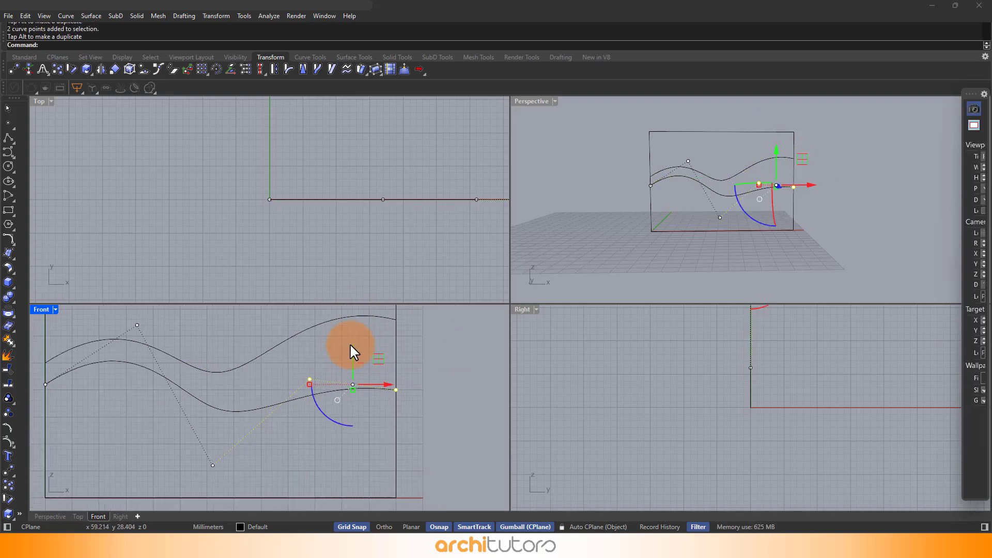
left_click(212, 476)
scroll(233, 403, "down", 2)
scroll(226, 316, "up", 2)
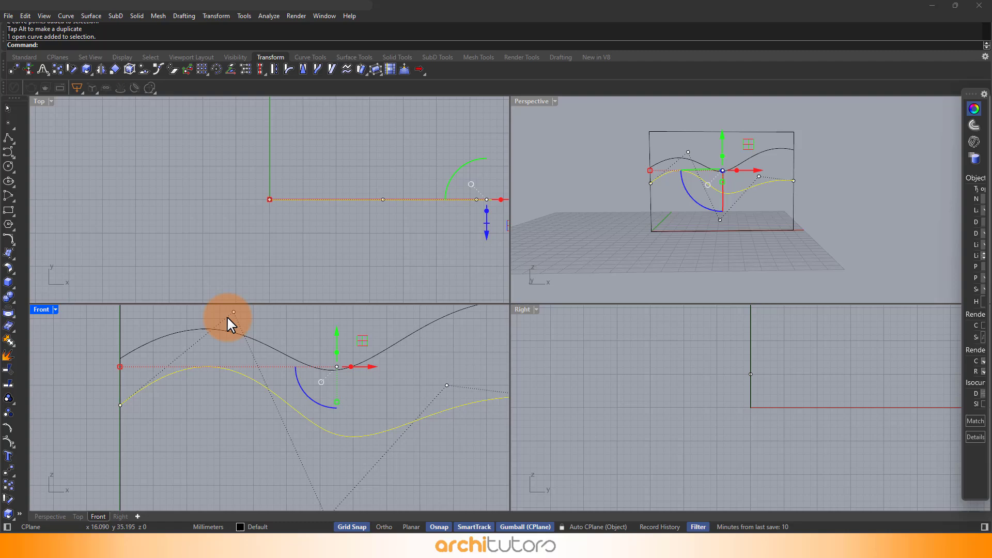
left_click(120, 363)
scroll(240, 336, "down", 1)
left_click(233, 322)
scroll(241, 339, "down", 1)
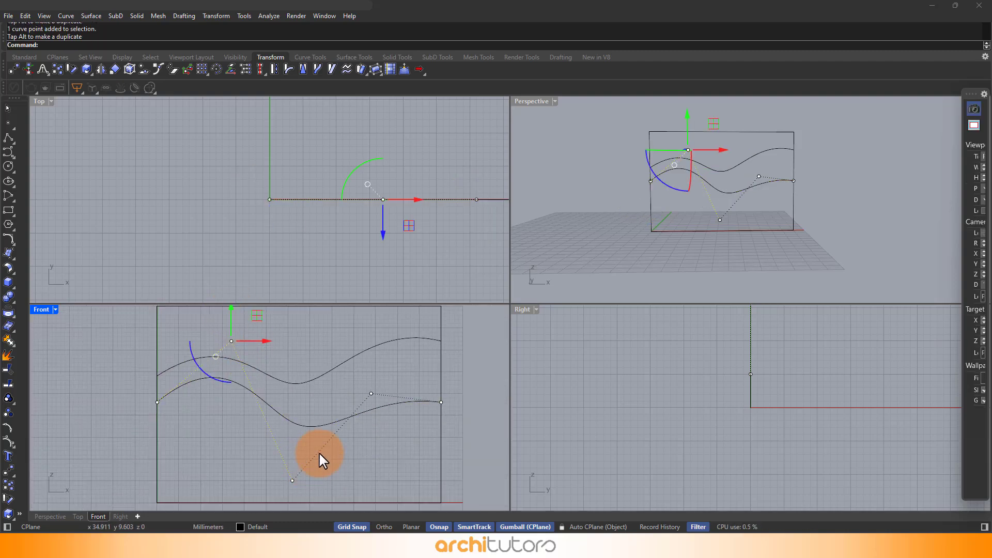
left_click(371, 385)
left_click(441, 402)
Hide the control points and select the upper and lower wave curves
key("Escape")
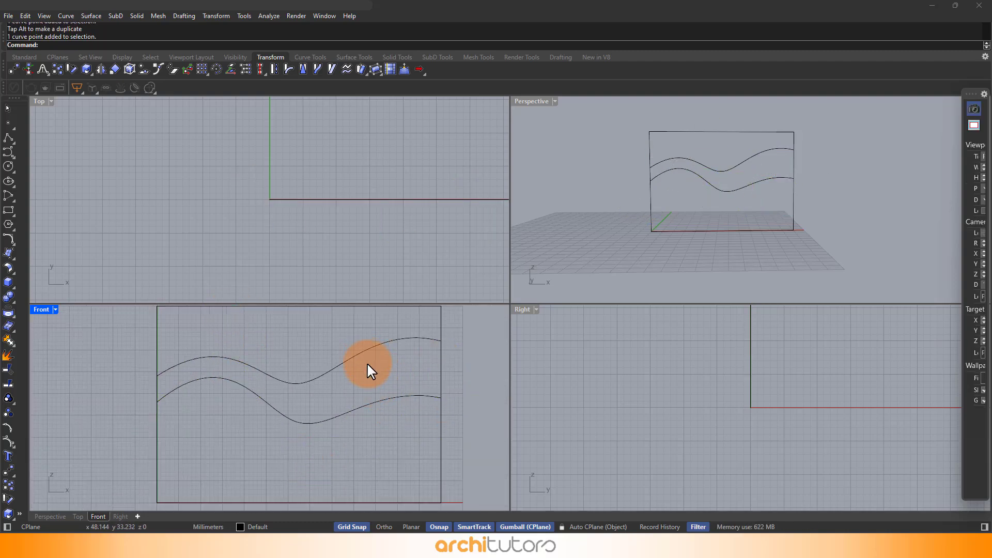
key("ctrl+a")
key("Escape")
left_click(364, 358)
left_click(356, 406, "shift")
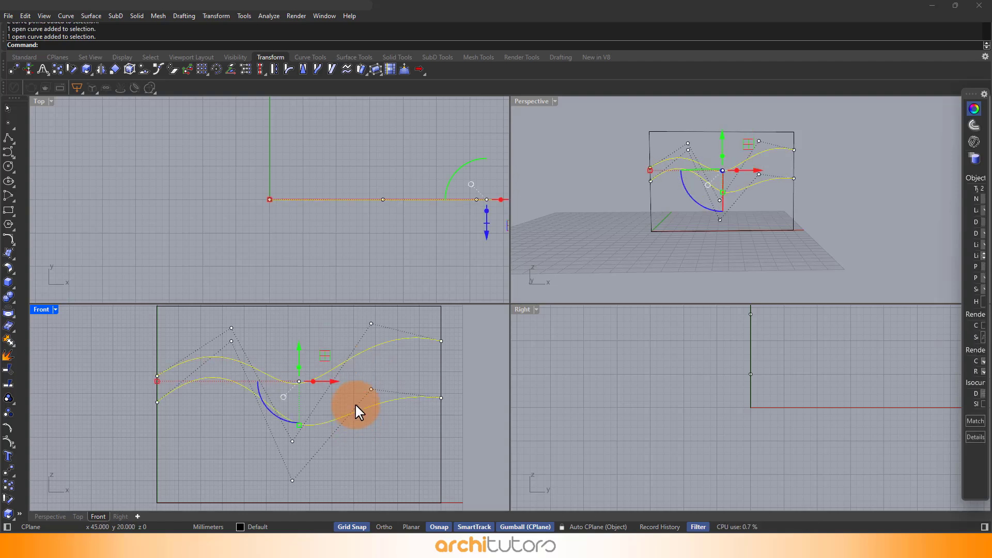
type("TweenCurves")
Tween one in-between curve between the two waves
key("Return")
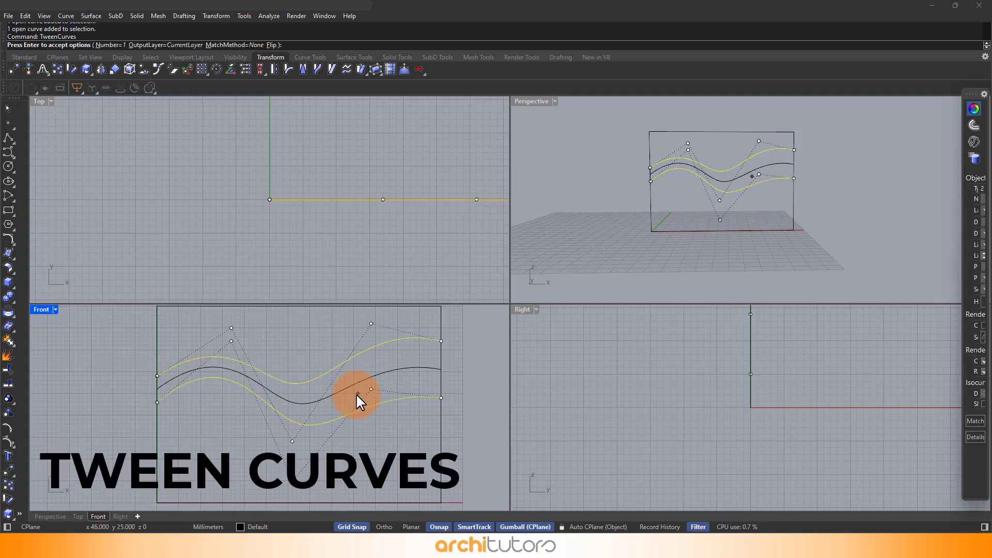
key("Return")
scroll(417, 368, "up", 3)
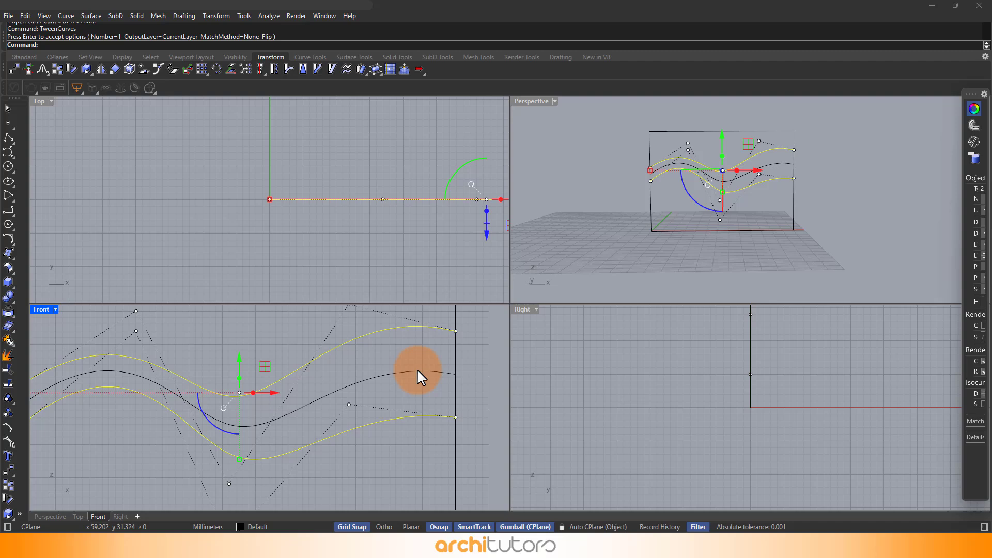
key("Escape")
scroll(175, 391, "down", 2)
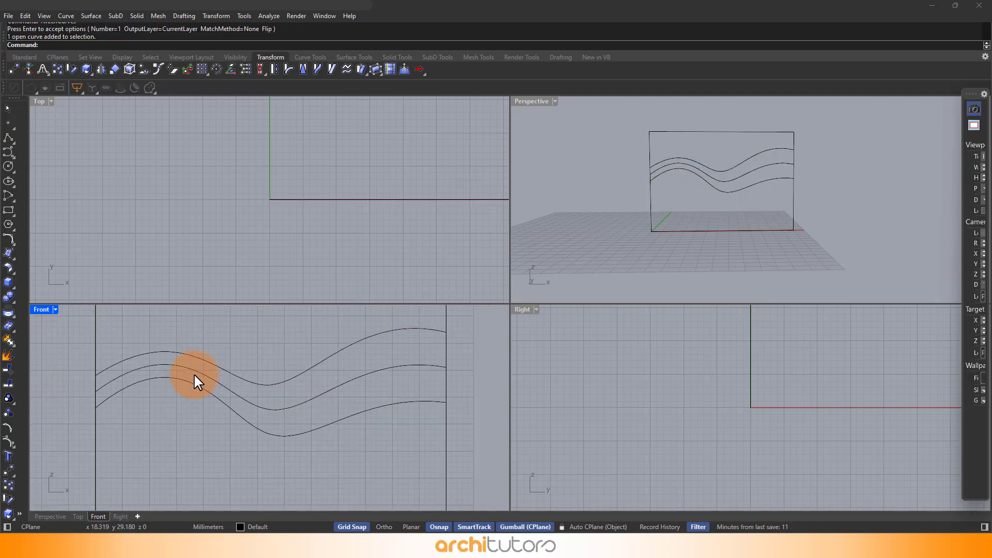
Copy the middle curve and move the duplicate below the bottom wave
left_click(193, 380)
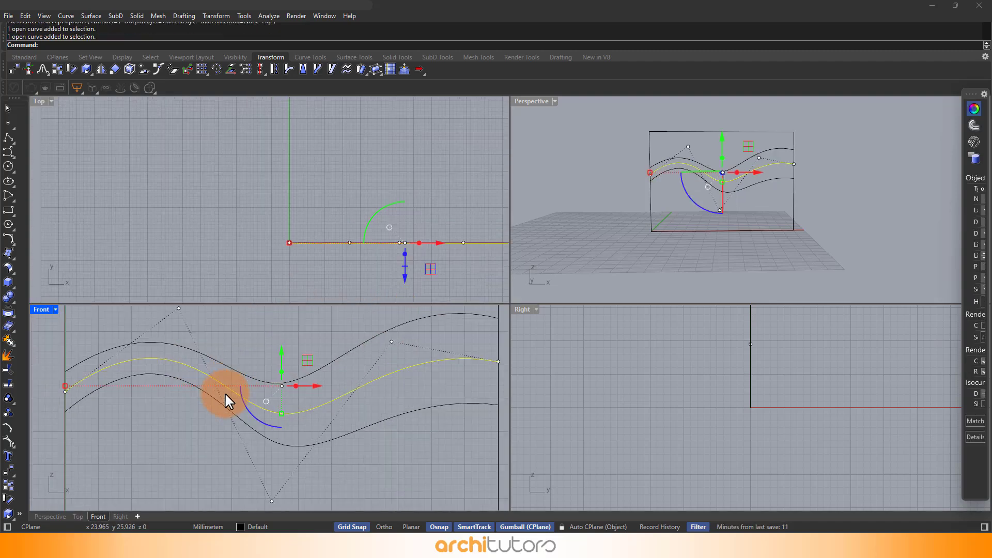
right_click_drag(226, 392, 289, 354)
key("ctrl+c")
key("ctrl+v")
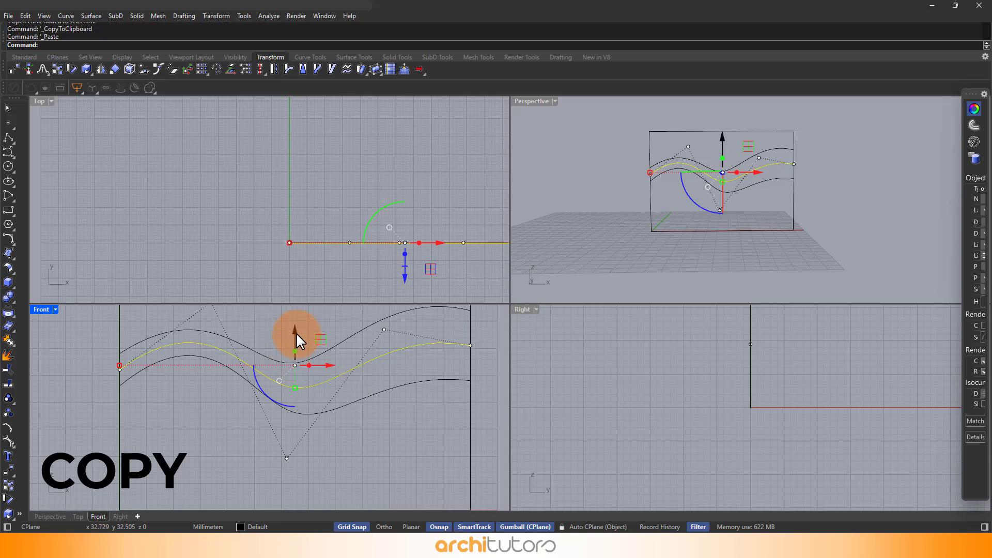
left_click_drag(295, 332, 293, 379)
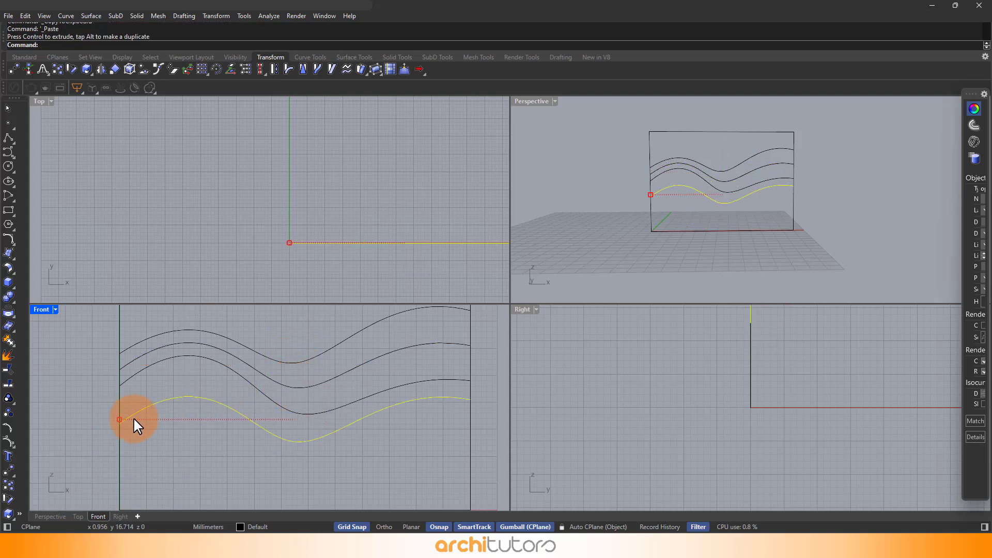
key("Escape")
Reshape the new bottom curve by lowering its left points and repositioning its right end
left_click(188, 397)
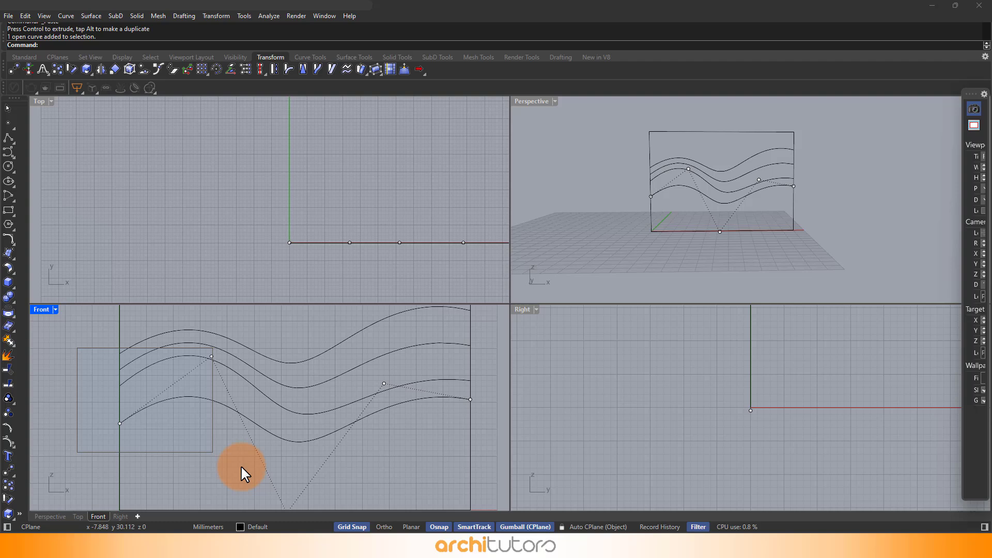
left_click_drag(78, 349, 241, 465)
left_click_drag(172, 357, 165, 374)
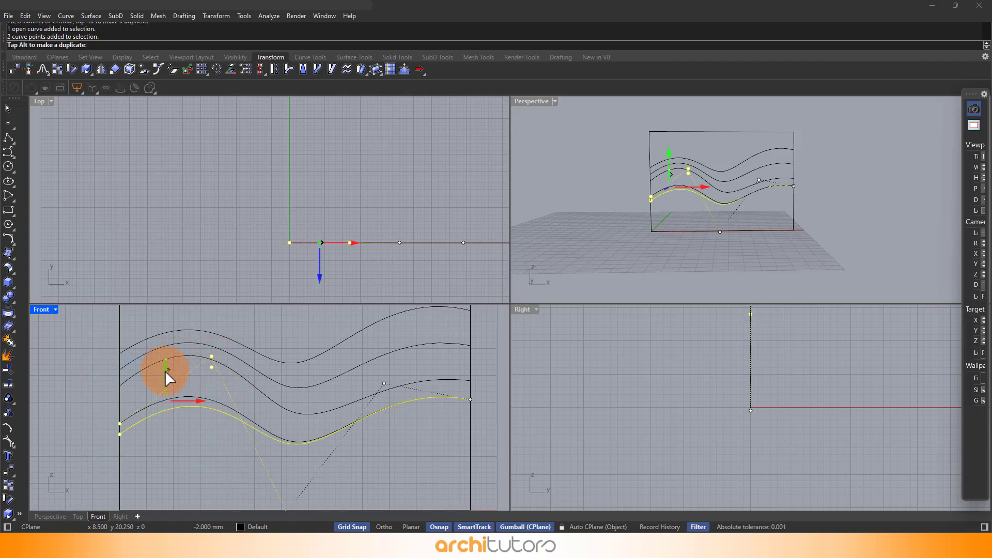
scroll(318, 357, "down", 1)
scroll(369, 411, "up", 1)
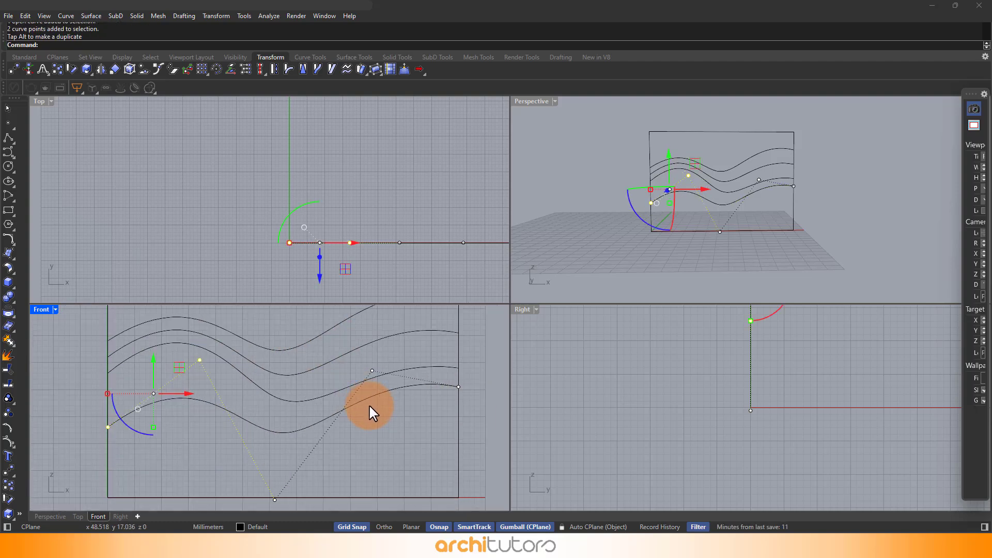
left_click(458, 385)
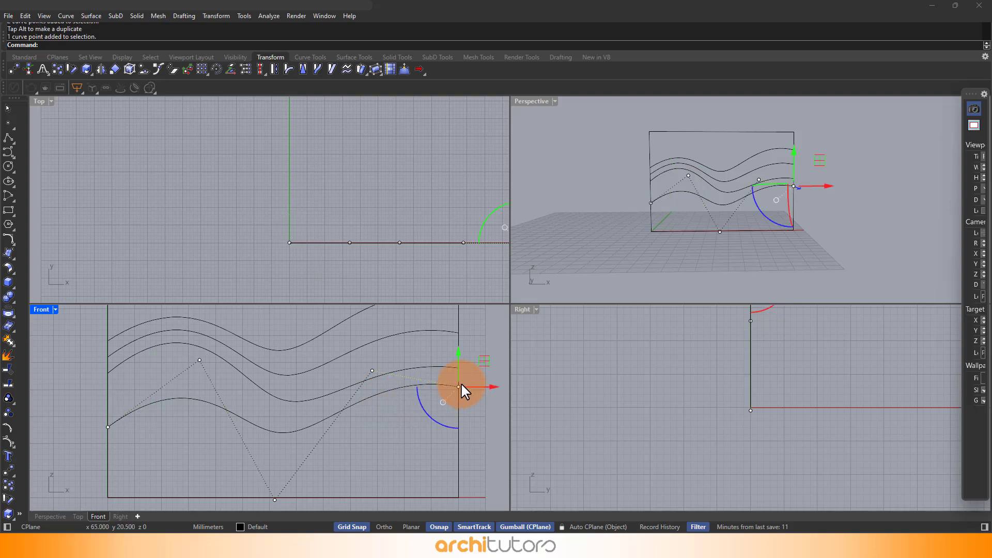
left_click_drag(460, 351, 371, 364)
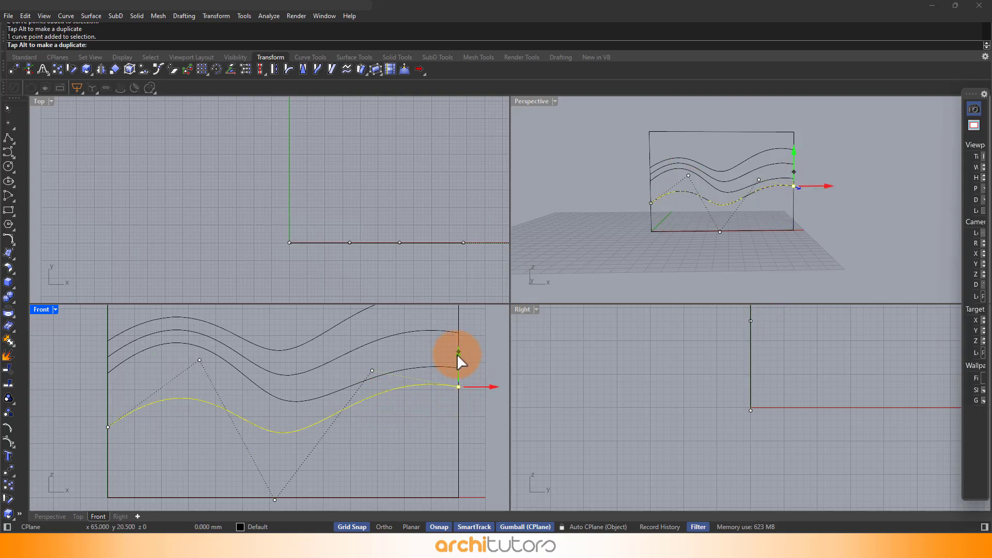
left_click(369, 356)
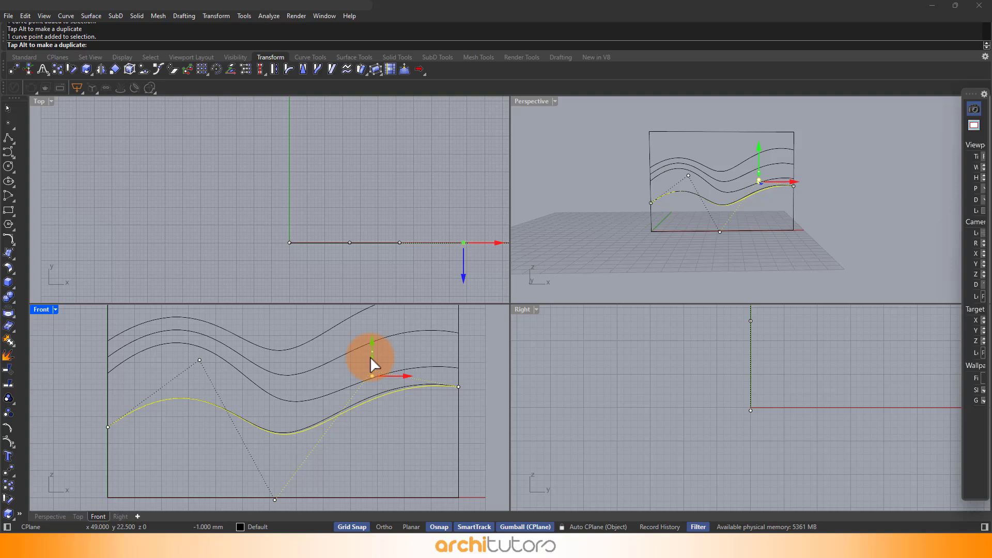
left_click(364, 425)
scroll(363, 426, "down", 3)
scroll(320, 408, "up", 1)
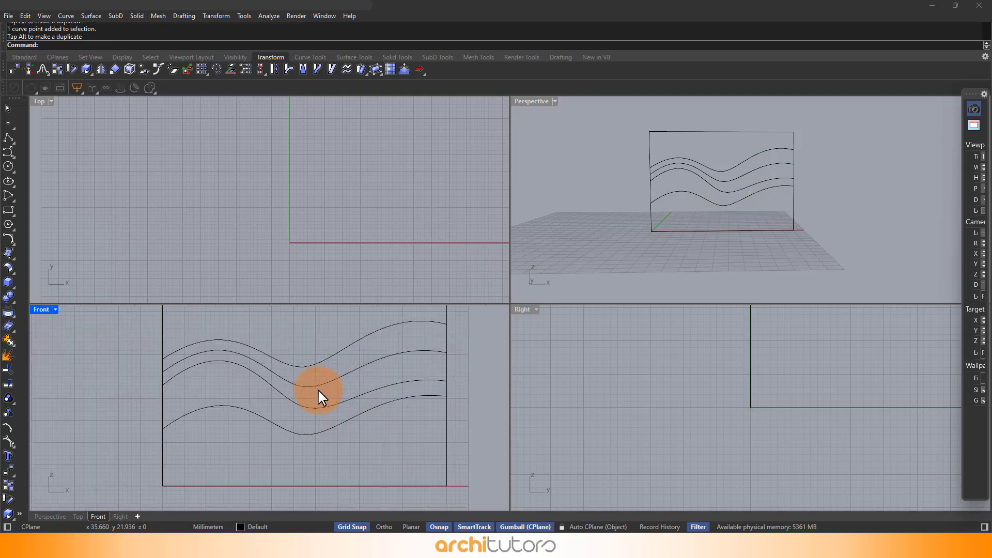
scroll(287, 409, "down", 2)
Trim the frame's left and right edges between the top and bottom wave curves
left_click_drag(348, 333, 302, 454)
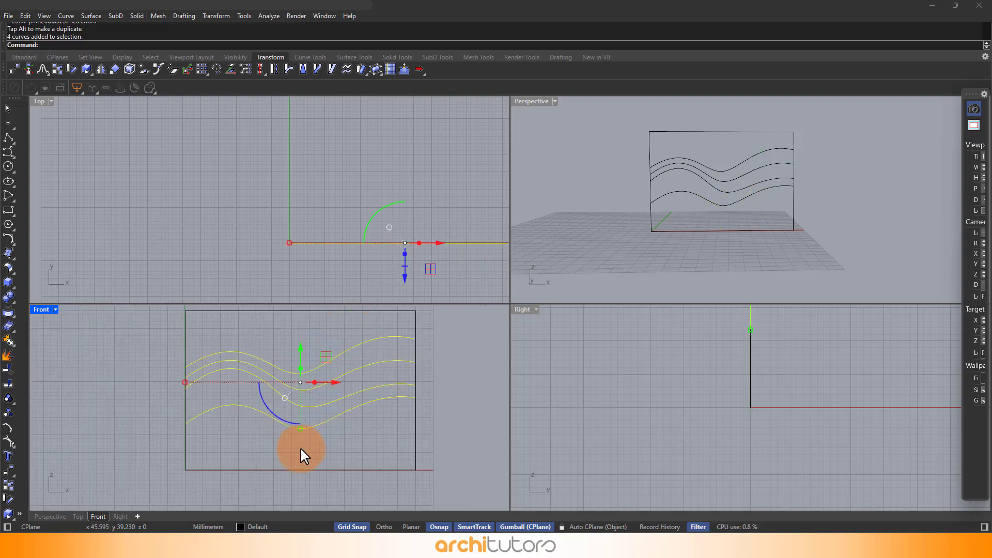
left_click_drag(302, 351, 303, 346)
left_click(363, 430)
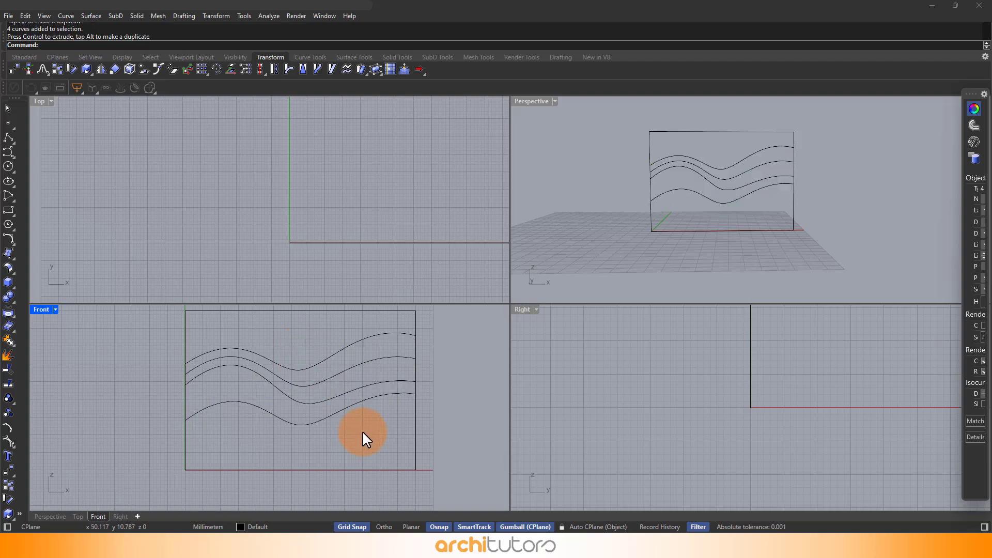
left_click(265, 342)
left_click(255, 394)
type("Trim")
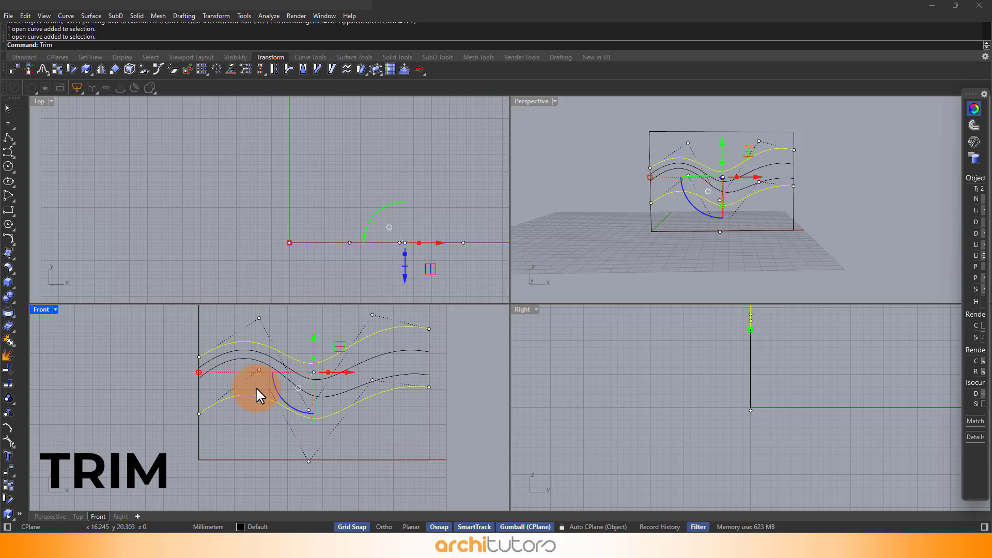
key("Return")
left_click(199, 395)
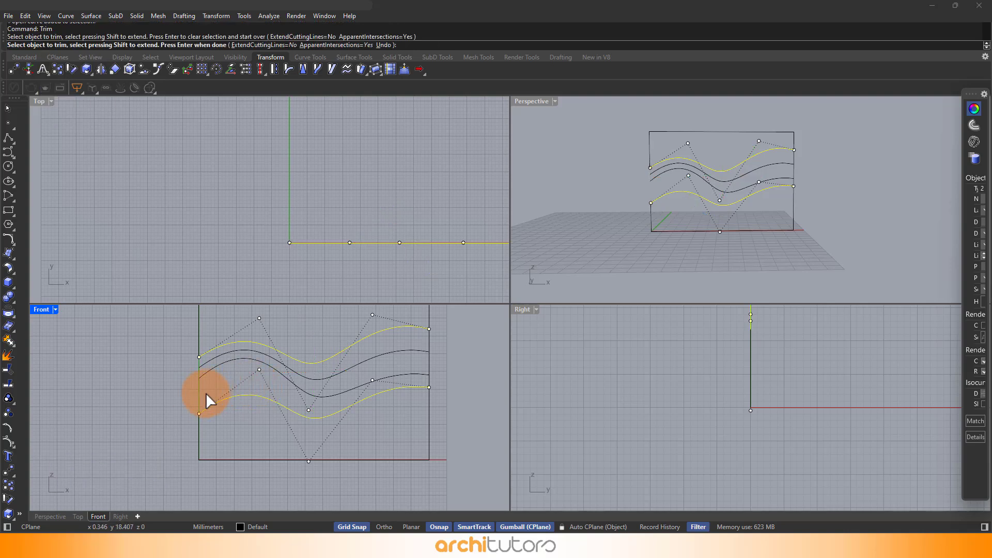
left_click(431, 360)
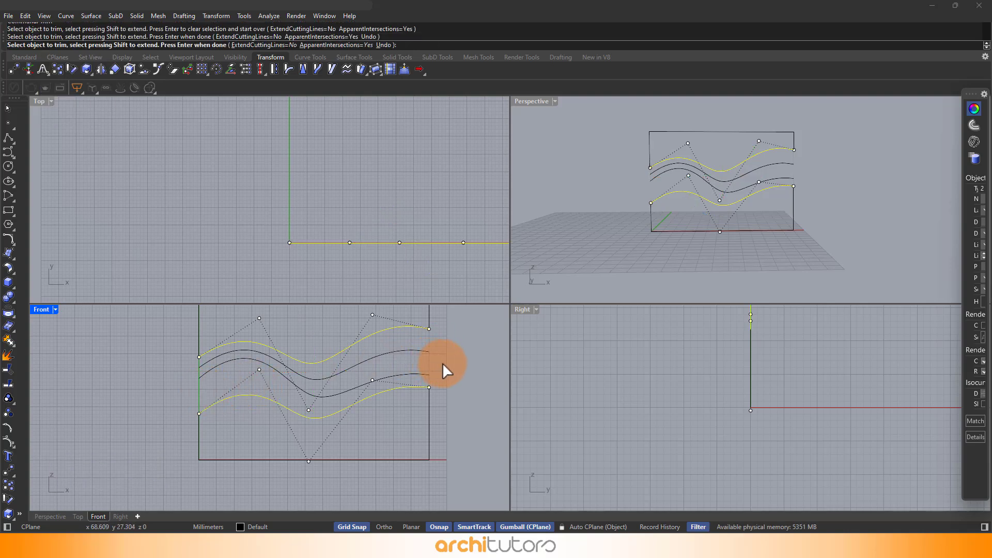
key("Return")
key("Return")
key("Escape")
key("Escape")
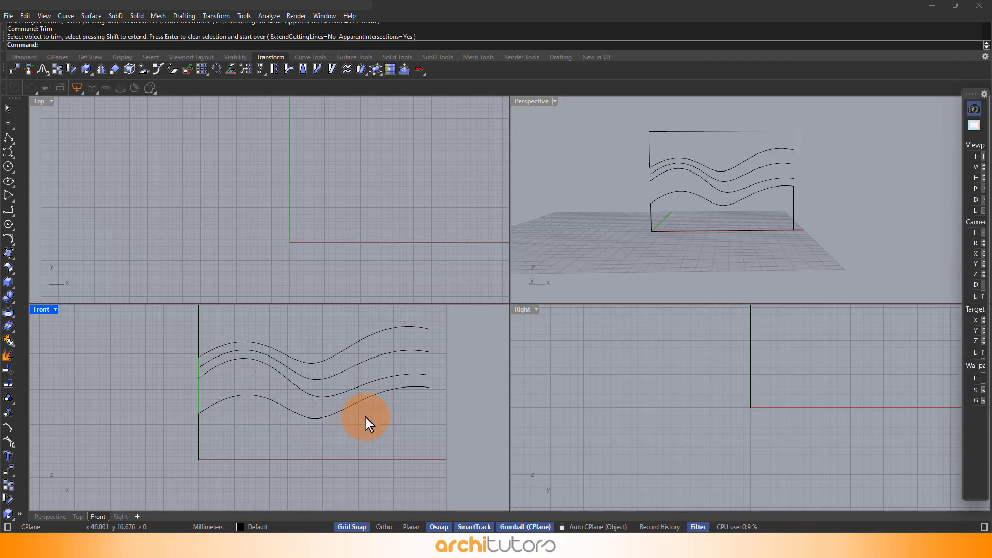
mouse_move(795, 186)
right_mouse_down()
mouse_move(648, 199)
mouse_move(693, 173)
mouse_move(693, 139)
mouse_move(680, 173)
mouse_move(698, 181)
right_mouse_up()
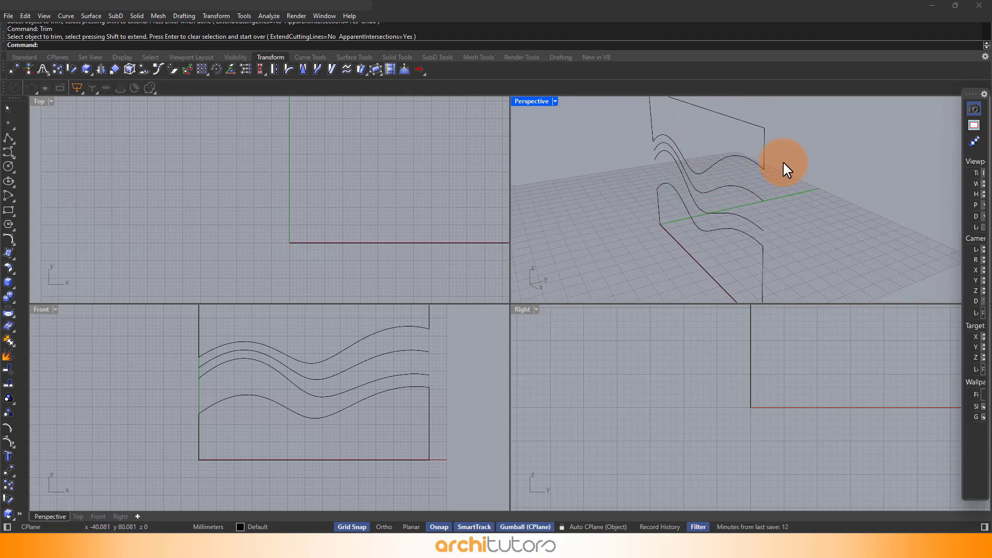
scroll(784, 165, "up", 1)
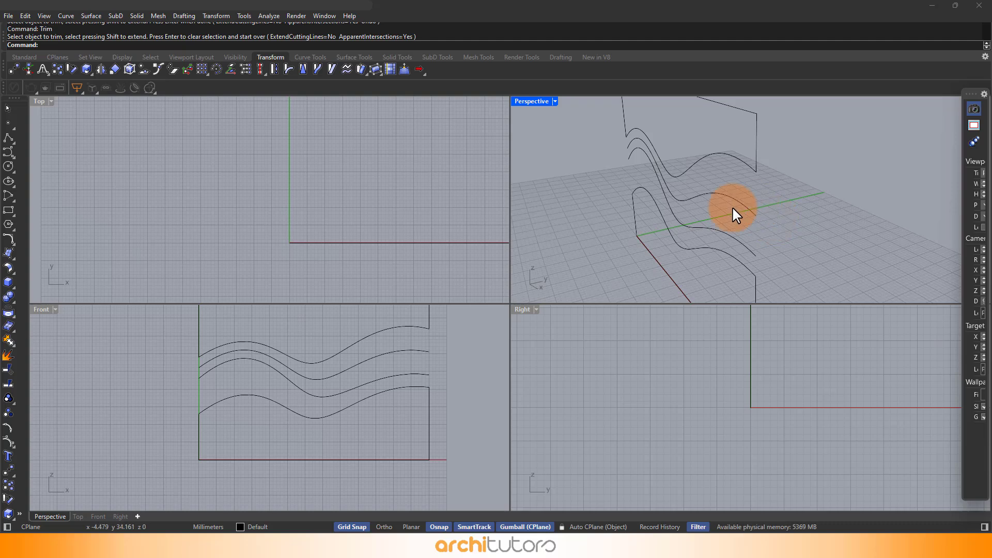
Set a vertical three-point construction plane at the curves' right ends, using End osnap
left_click(56, 57)
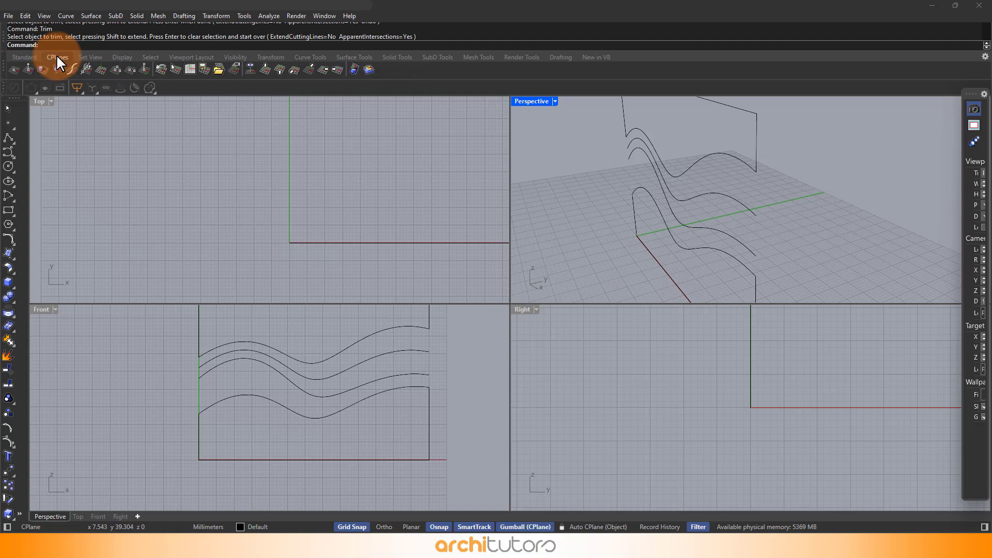
left_click(114, 69)
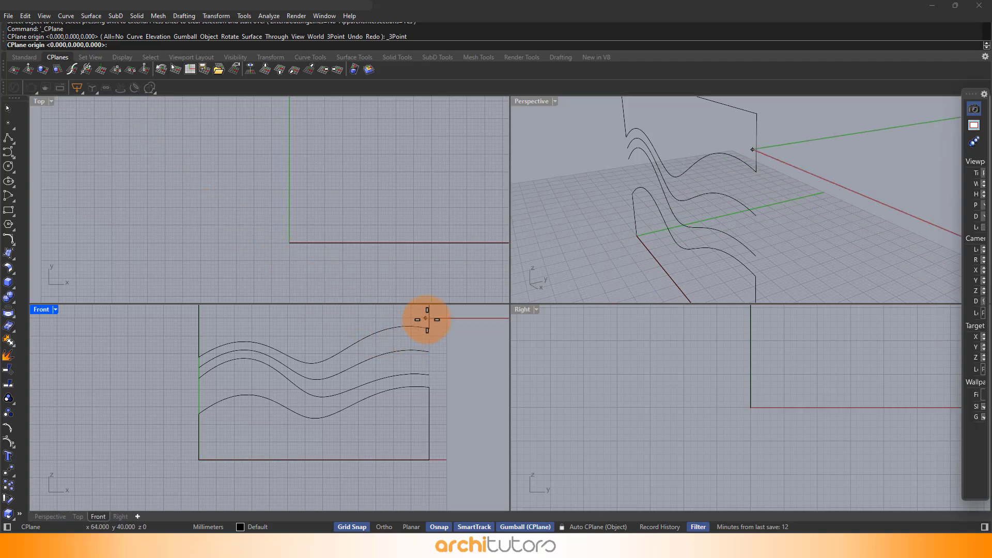
scroll(429, 329, "up", 2)
scroll(429, 329, "up", 2)
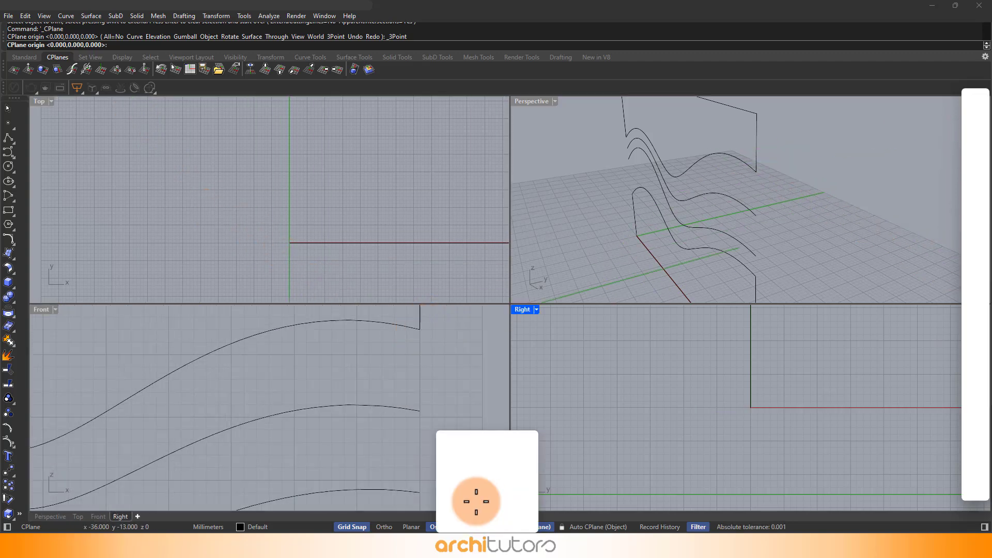
left_click(450, 526)
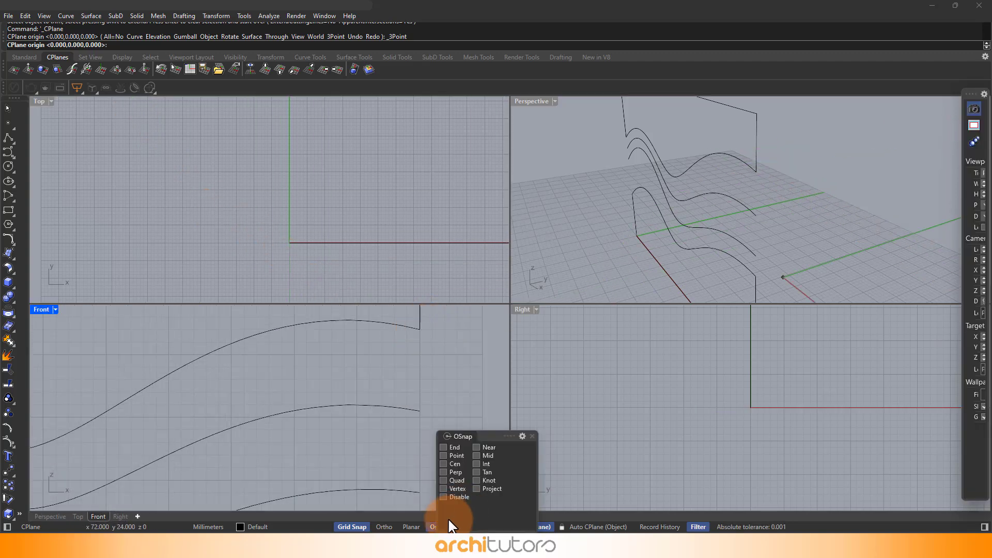
left_click(444, 457)
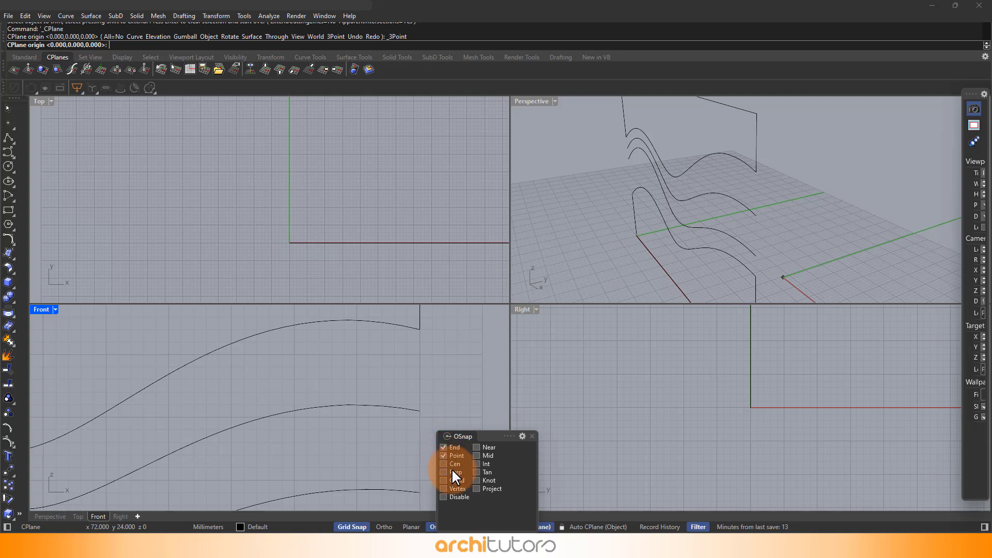
left_click(420, 329)
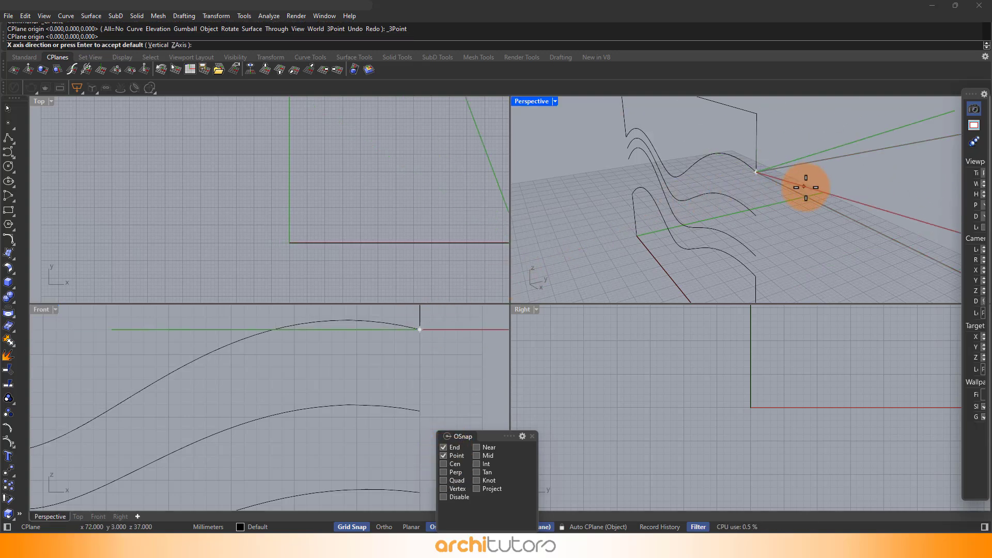
left_click(752, 259)
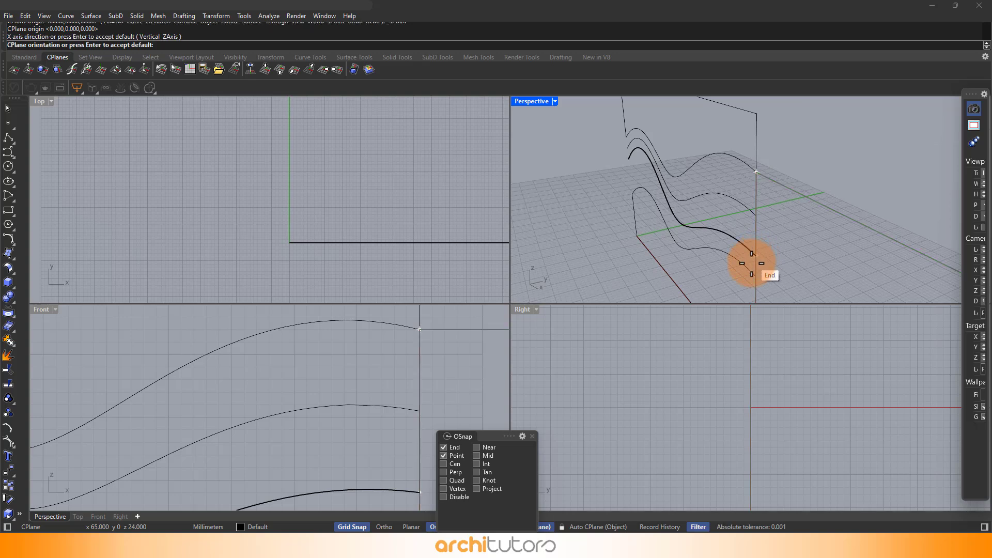
left_click(815, 163)
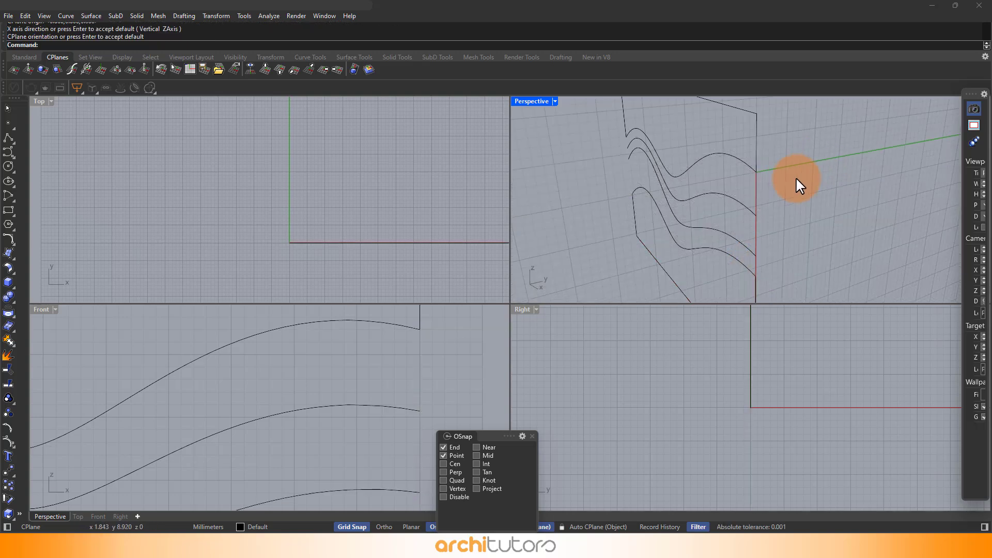
right_click_drag(796, 177, 765, 149)
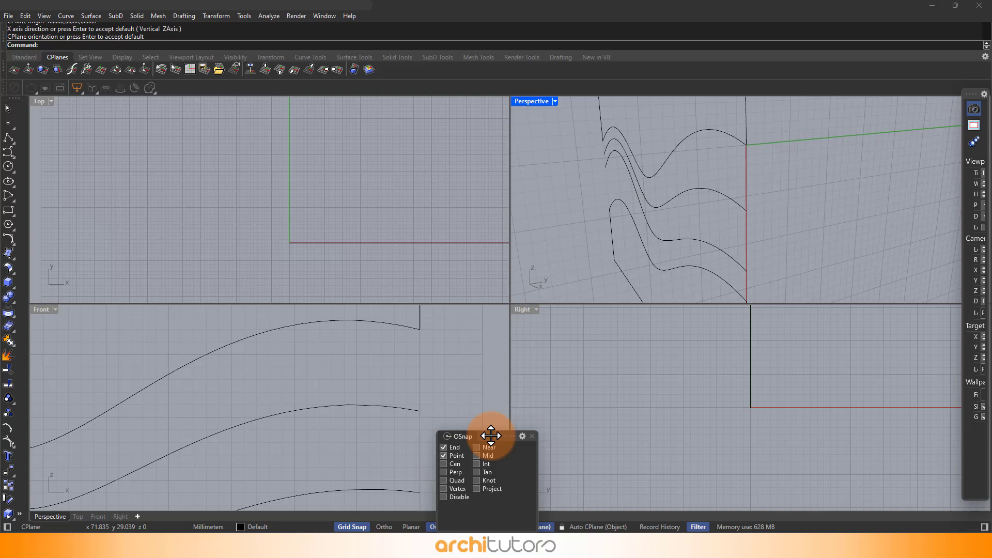
left_click(532, 437)
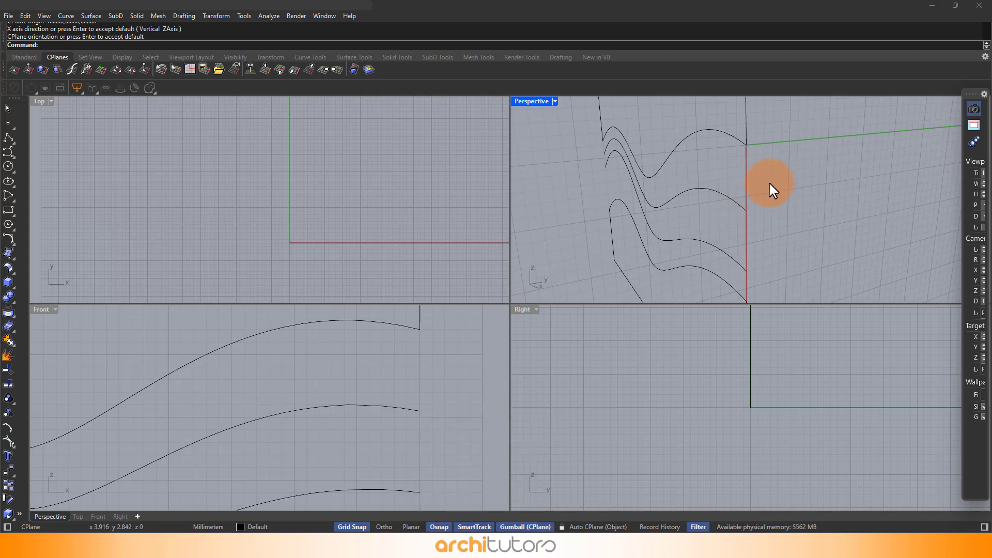
With Grid Snap off, draw a bulging connector from the top curve's end to the middle curve's end
right_click_drag(770, 185, 758, 163)
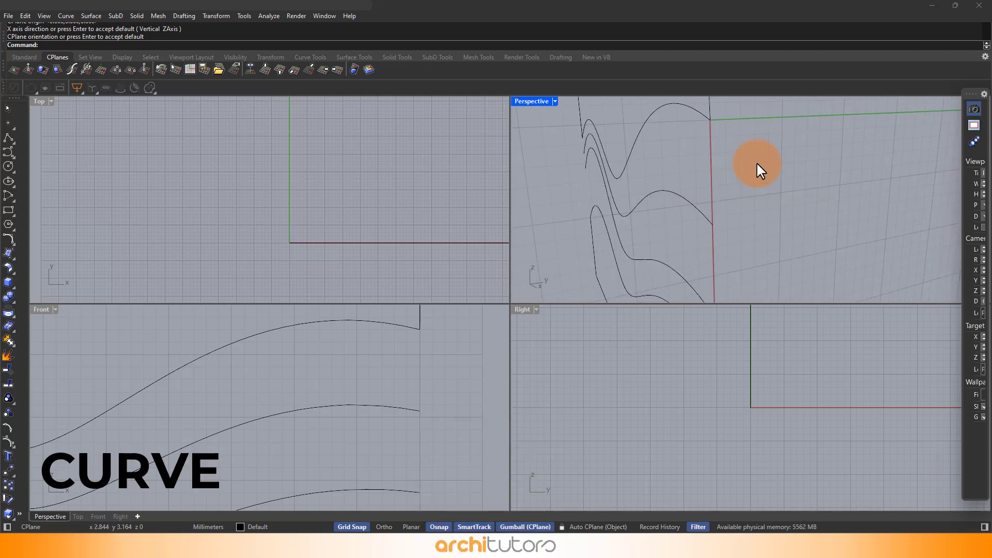
type("Cu")
key("Return")
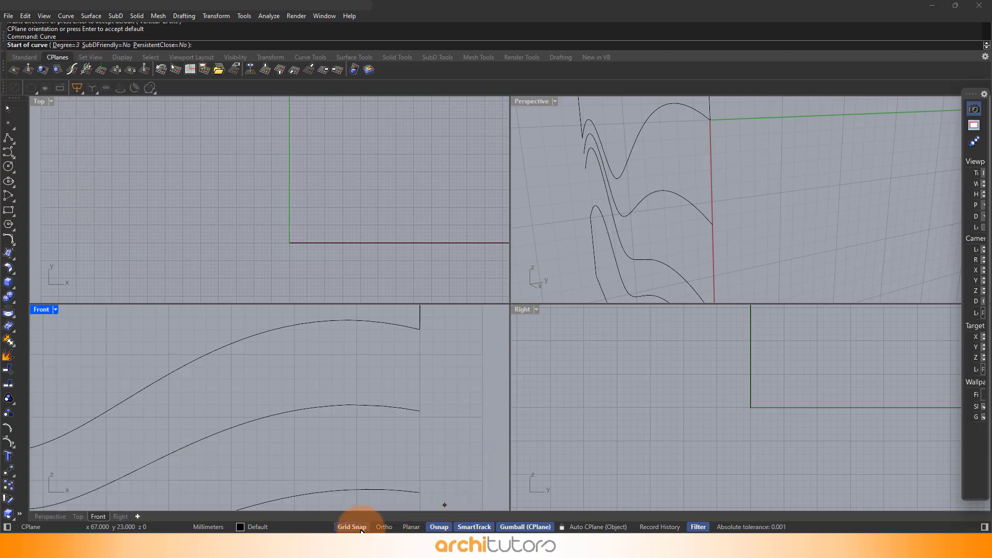
left_click(412, 529)
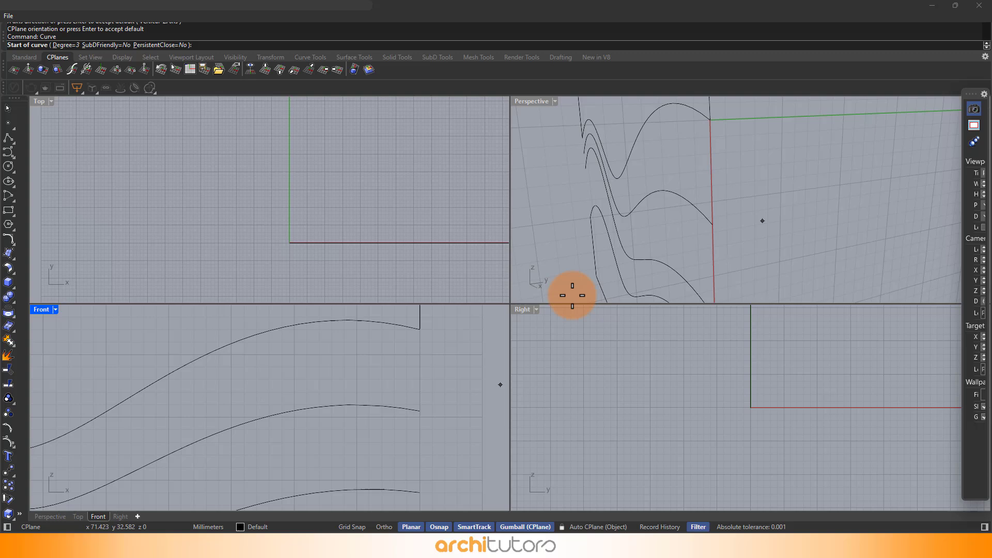
left_click(708, 120)
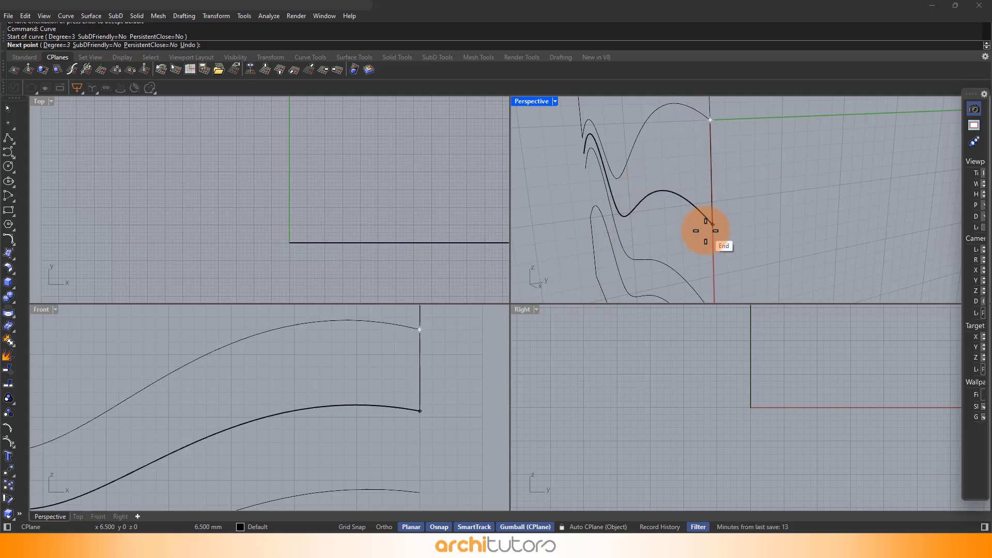
left_click(744, 166)
left_click(718, 221)
key("Return")
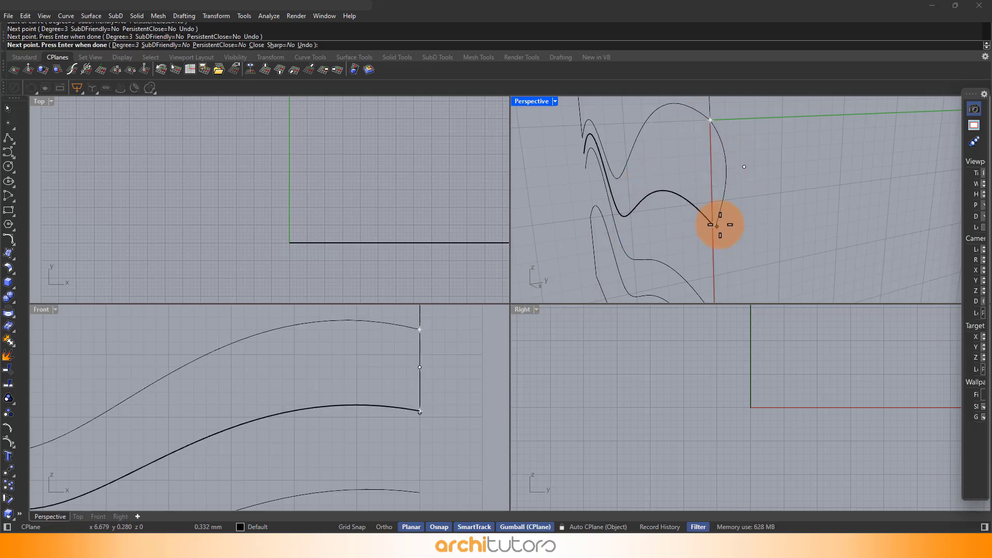
Delete an unwanted connector and draw a bulging one from the middle curve's end to the next curve's end
key("Return")
mouse_move(719, 220)
right_mouse_down()
mouse_move(724, 169)
mouse_move(702, 175)
mouse_move(759, 200)
mouse_move(733, 186)
right_mouse_up()
key("Escape")
key("Delete")
key("Return")
left_click(725, 167)
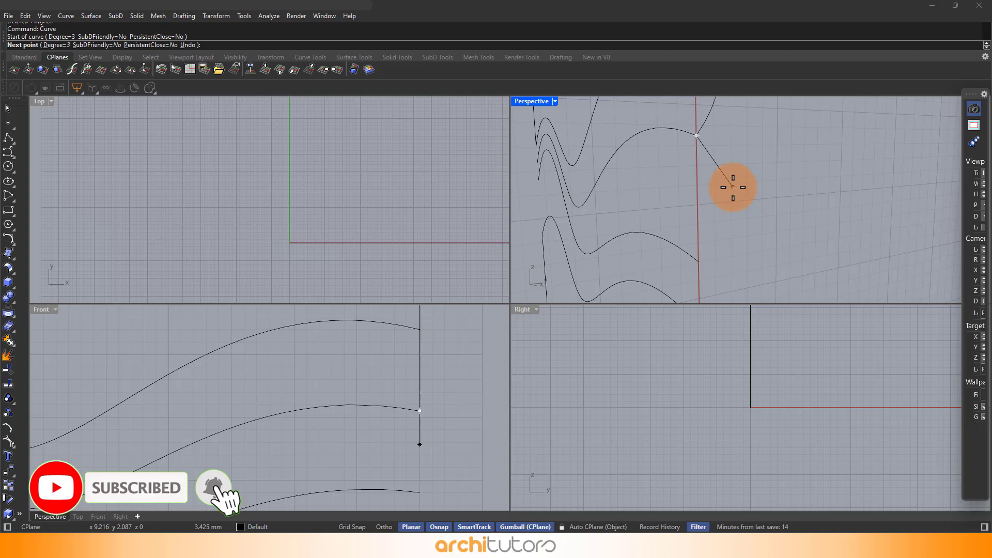
left_click(732, 196)
left_click(698, 262)
key("Return")
Draw a bulging connector at the lower curve's right end
mouse_move(731, 218)
right_mouse_down()
mouse_move(775, 222)
mouse_move(690, 181)
right_mouse_up()
key("Return")
left_click(683, 172)
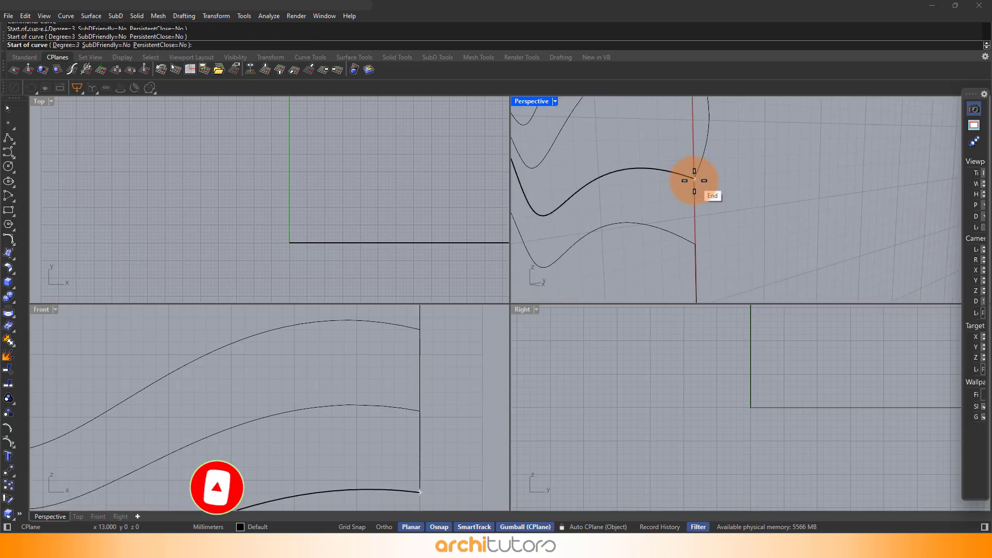
left_click(688, 278)
key("Return")
Pull a lower connector's control point outward to reshape its bulge
left_click(747, 237)
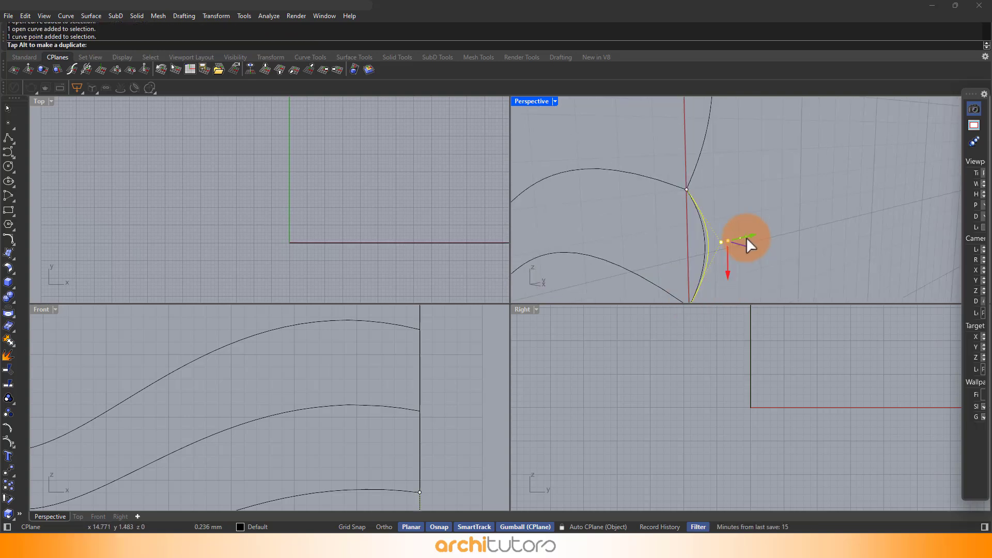
left_click_drag(764, 306, 737, 401)
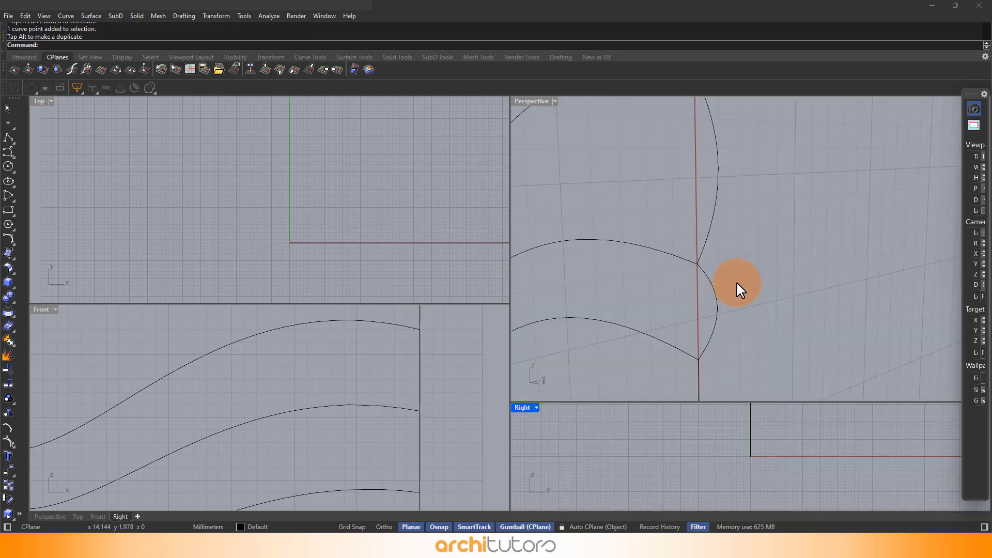
right_click_drag(736, 282, 720, 207)
scroll(722, 250, "up", 3)
left_click(704, 277)
left_click_drag(734, 262, 783, 253)
right_click_drag(784, 253, 723, 266)
Nudge the top connector's middle control point to even out its bulge
left_click(738, 219)
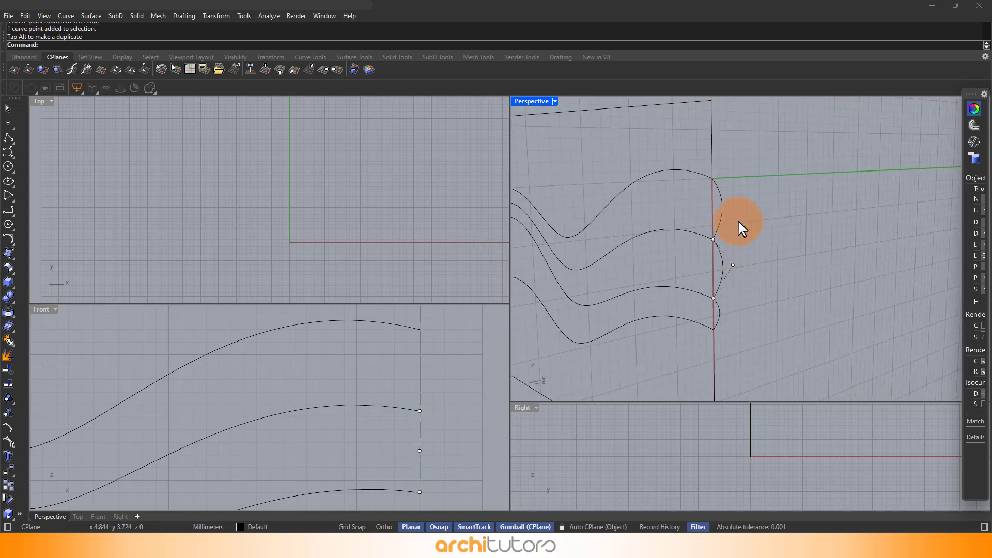
left_click(722, 207)
scroll(724, 204, "up", 2)
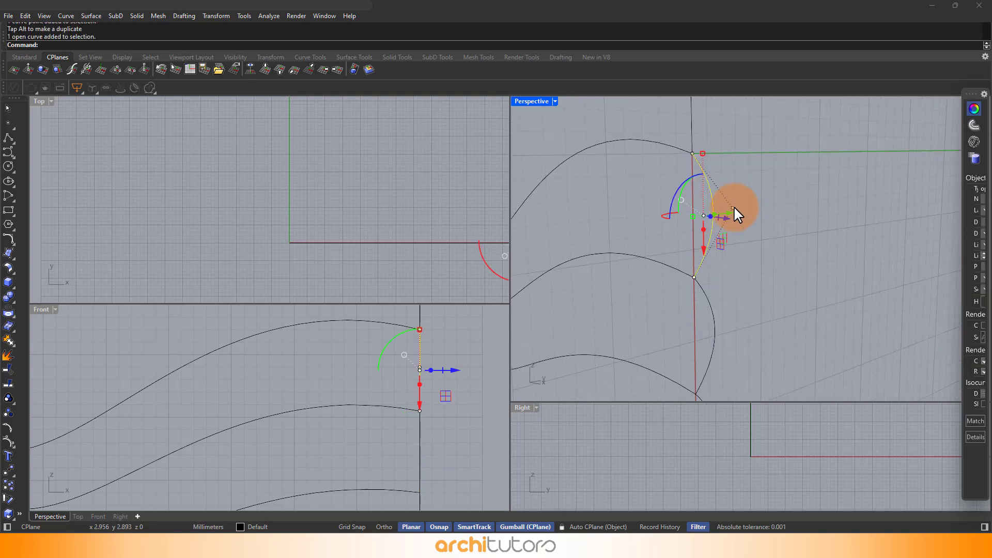
left_click(733, 208)
left_click_drag(756, 207, 767, 205)
left_click(750, 272)
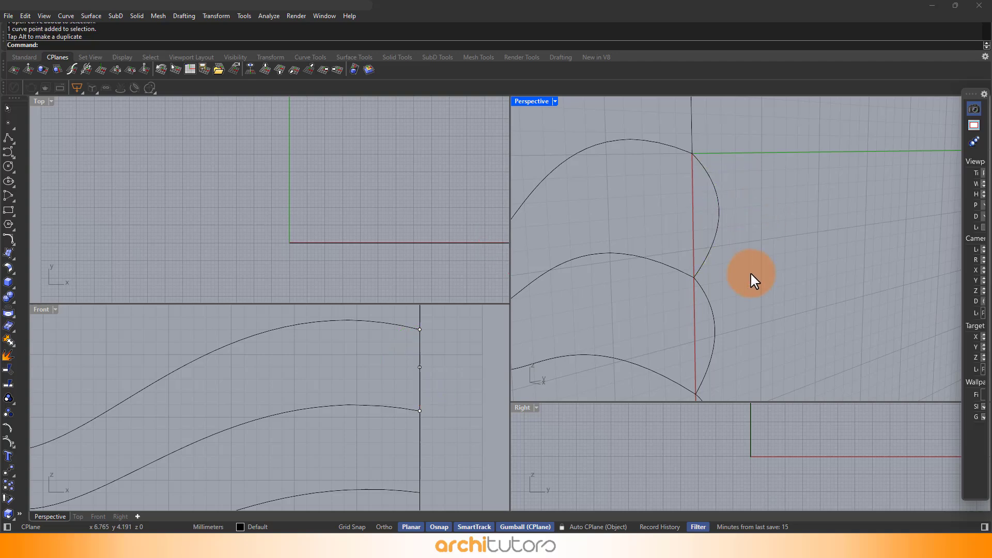
mouse_move(750, 272)
right_mouse_down()
mouse_move(689, 203)
mouse_move(664, 207)
right_mouse_up()
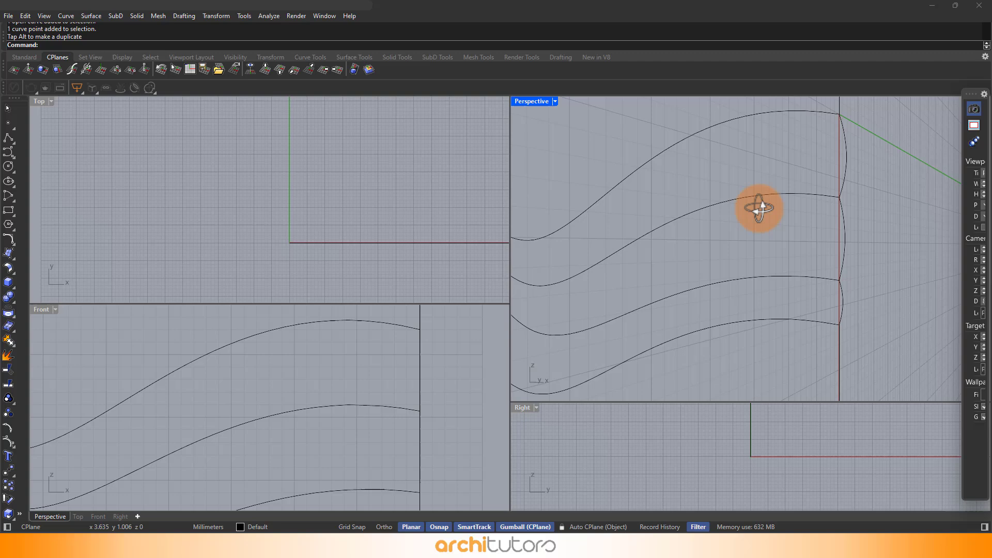
Place a vertical construction plane with its origin on the wavy curves' left end
mouse_move(760, 209)
right_mouse_down()
mouse_move(777, 210)
mouse_move(751, 200)
right_mouse_up()
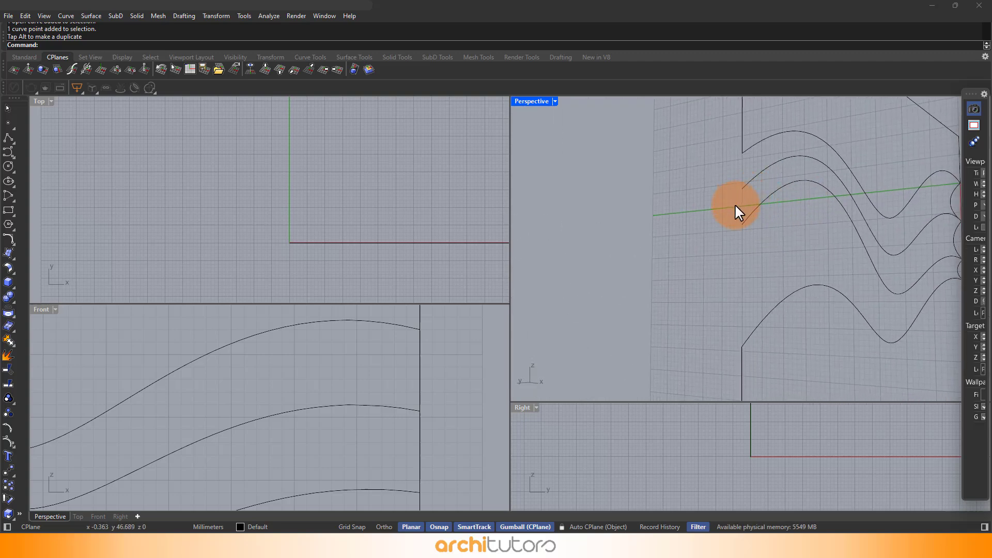
left_click(361, 357)
scroll(364, 356, "down", 2)
scroll(369, 352, "down", 2)
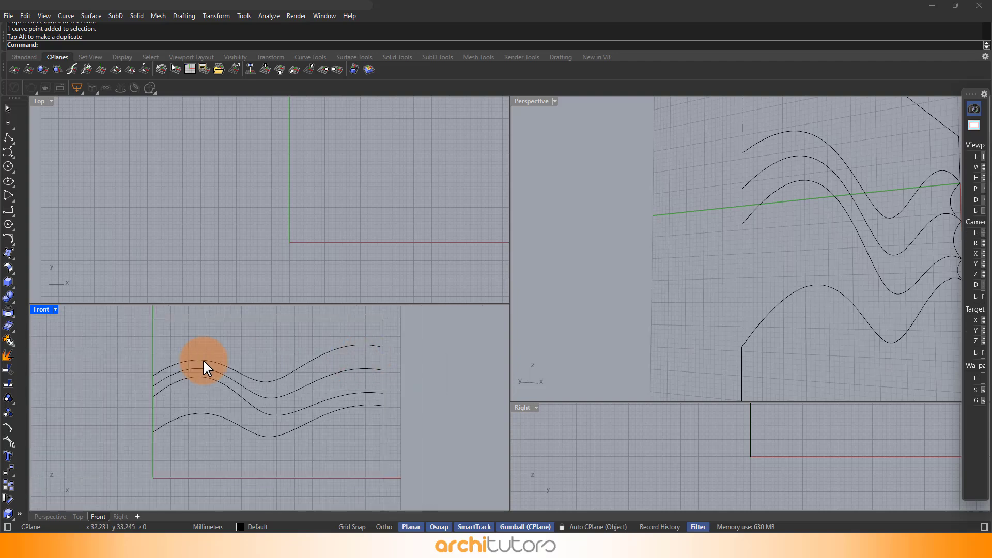
scroll(109, 371, "up", 4)
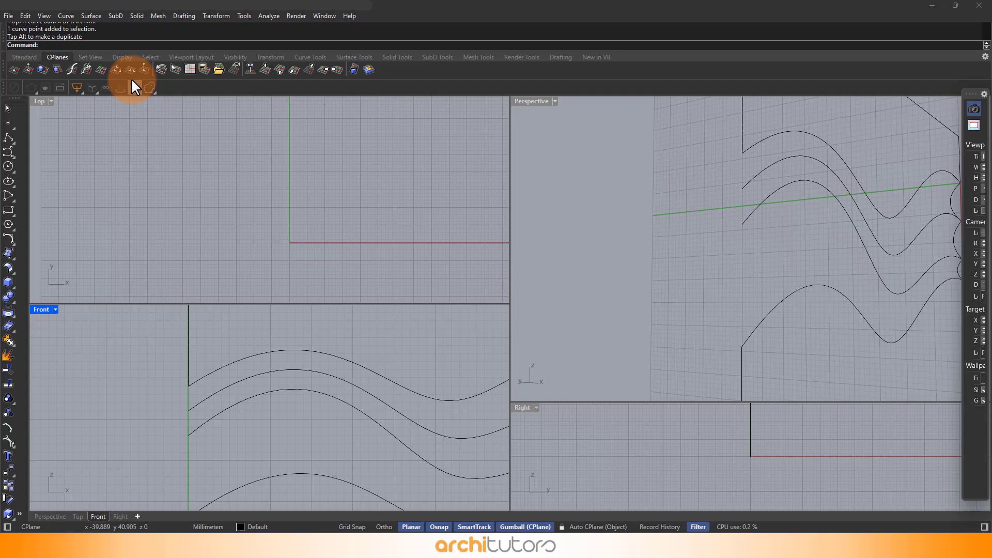
left_click(119, 65)
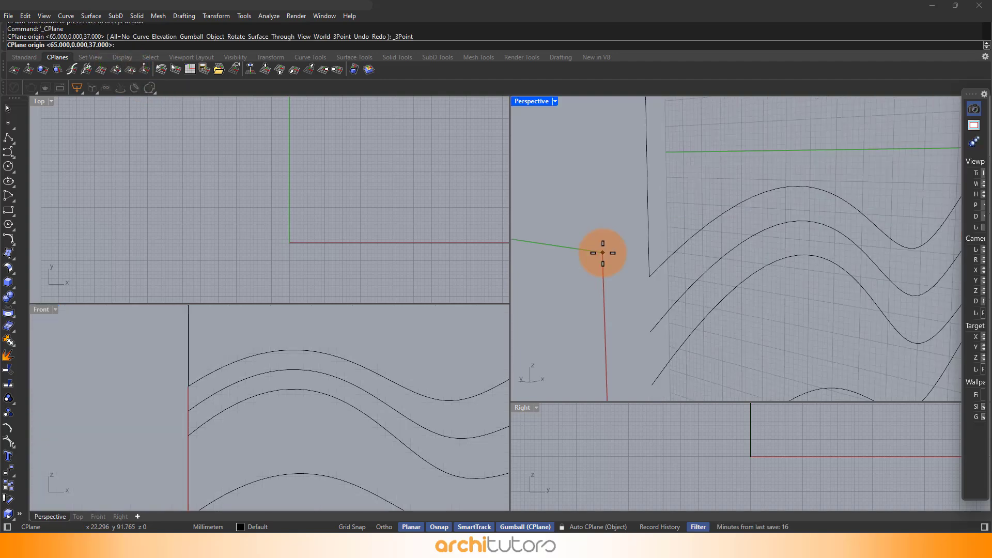
right_click_drag(595, 254, 632, 264)
left_click(633, 264)
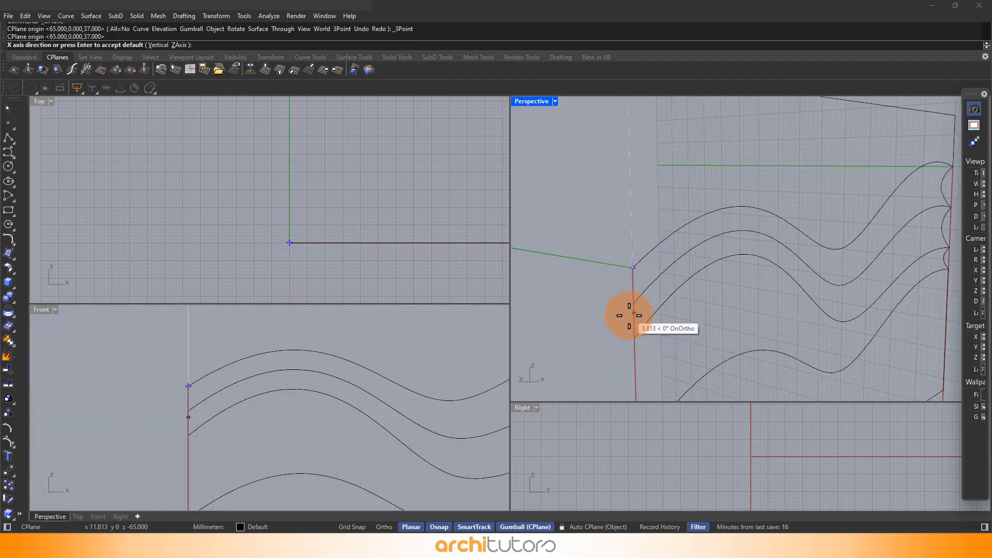
key("Return")
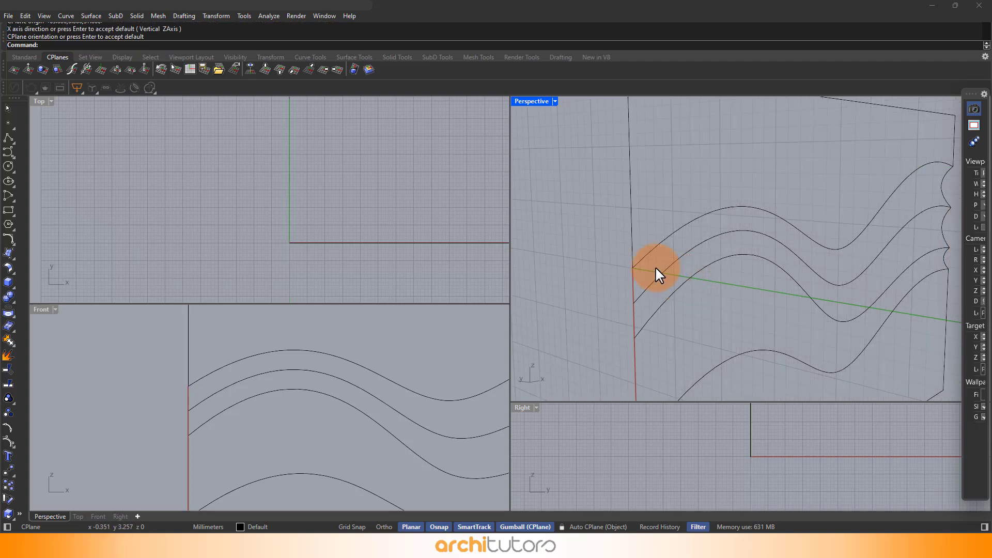
scroll(632, 273, "up", 2)
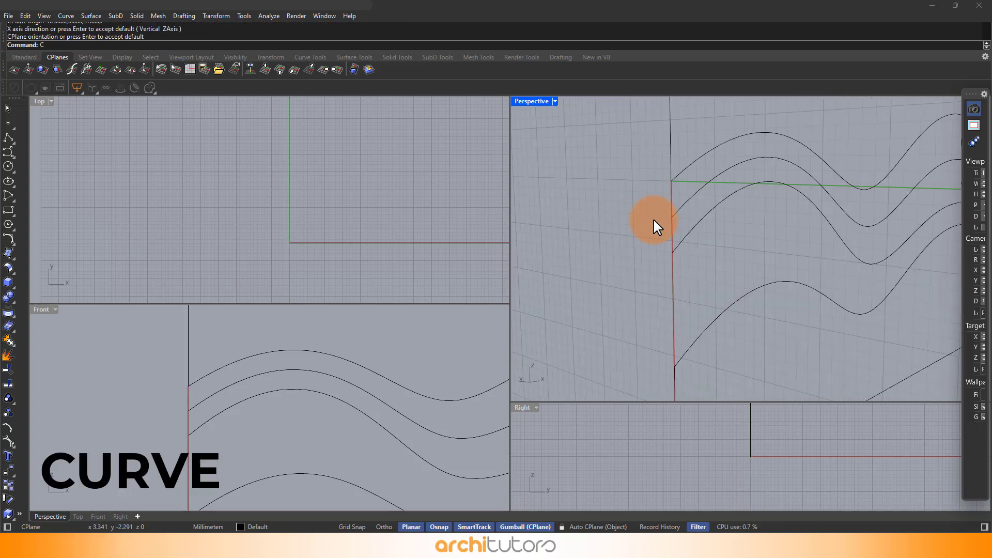
type("curve")
Draw a bulging connector starting at the top curve's left end
key("Return")
left_click(664, 188)
scroll(661, 216, "up", 3)
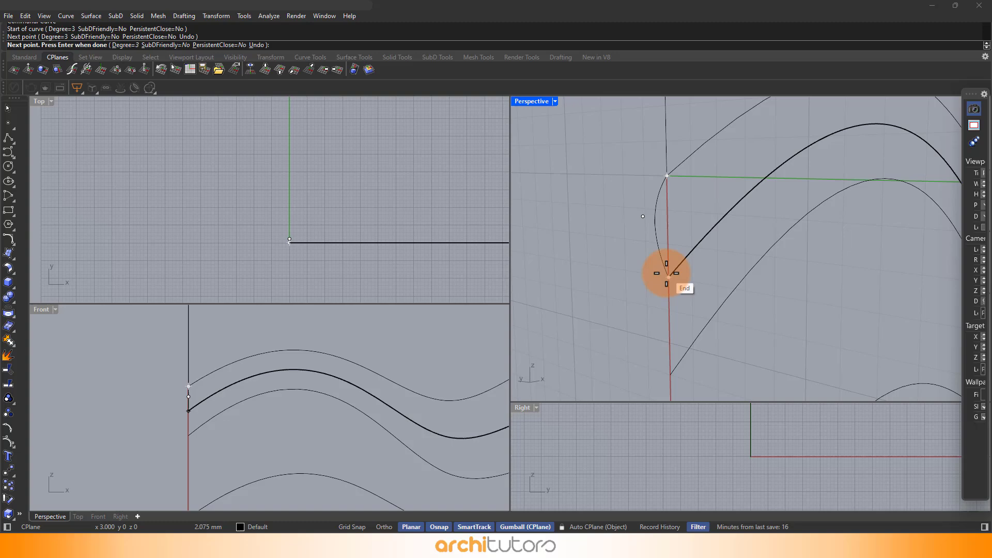
left_click(665, 271)
key("Return")
mouse_move(649, 268)
right_mouse_down()
mouse_move(686, 234)
mouse_move(639, 242)
right_mouse_up()
scroll(675, 215, "up", 3)
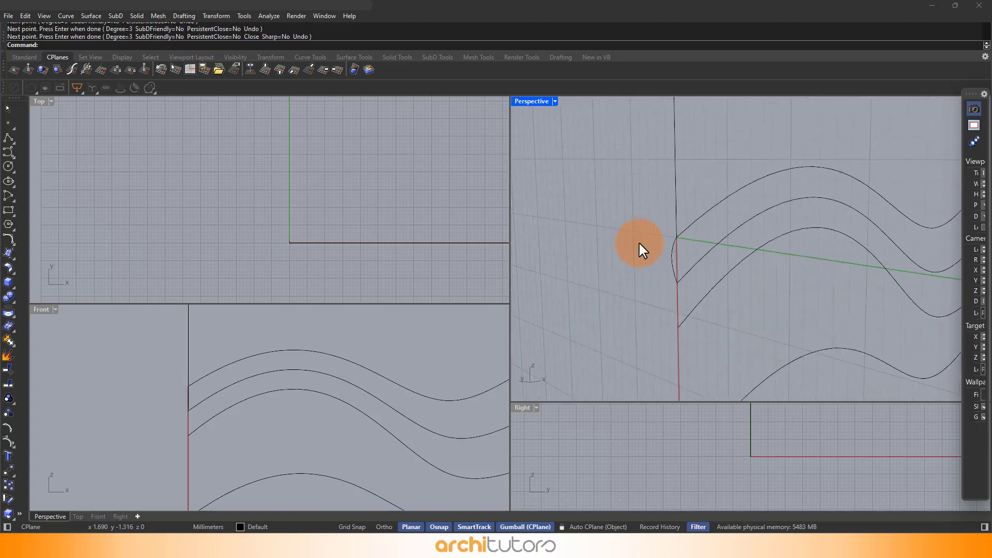
left_click(667, 250)
key("Escape")
Draw a bulging connector from the middle curve's left end to the next curve's end
key("Return")
left_click(686, 224)
scroll(686, 223, "up", 3)
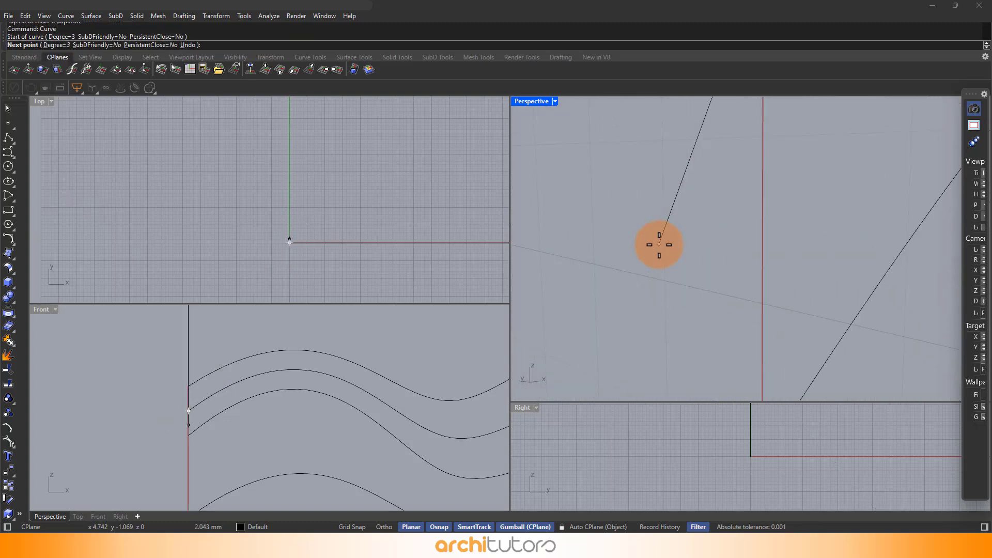
left_click(660, 244)
left_click(693, 277)
key("Return")
scroll(669, 218, "down", 2)
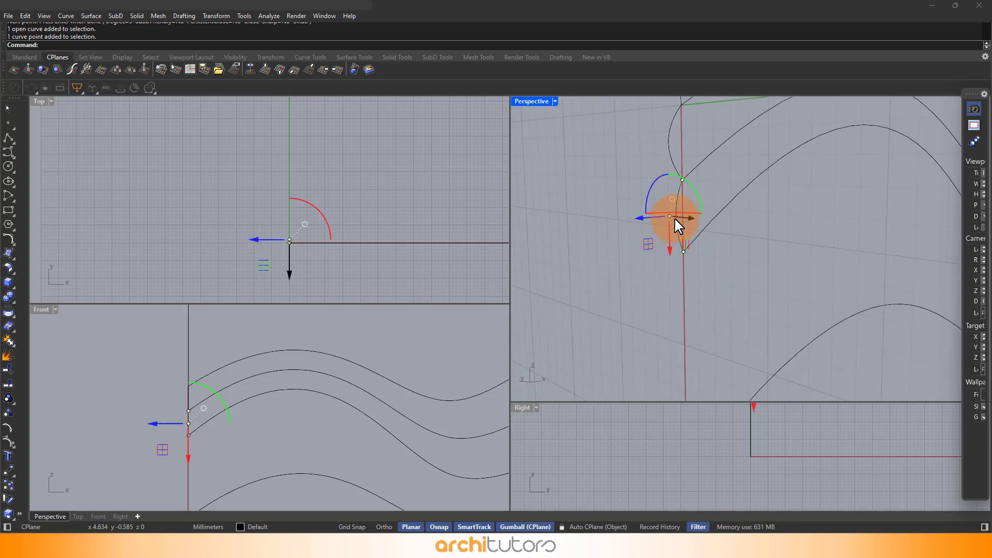
left_click(676, 294)
Add the lowest left connector, then orbit to review the wavy curves from the side and head-on
key("Return")
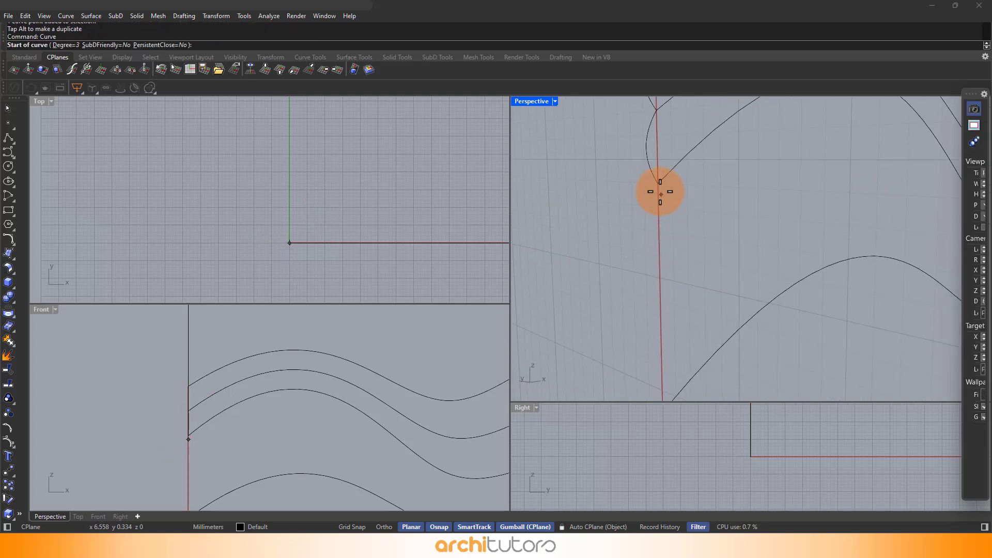
left_click(659, 190)
right_click_drag(629, 279, 654, 332)
key("Return")
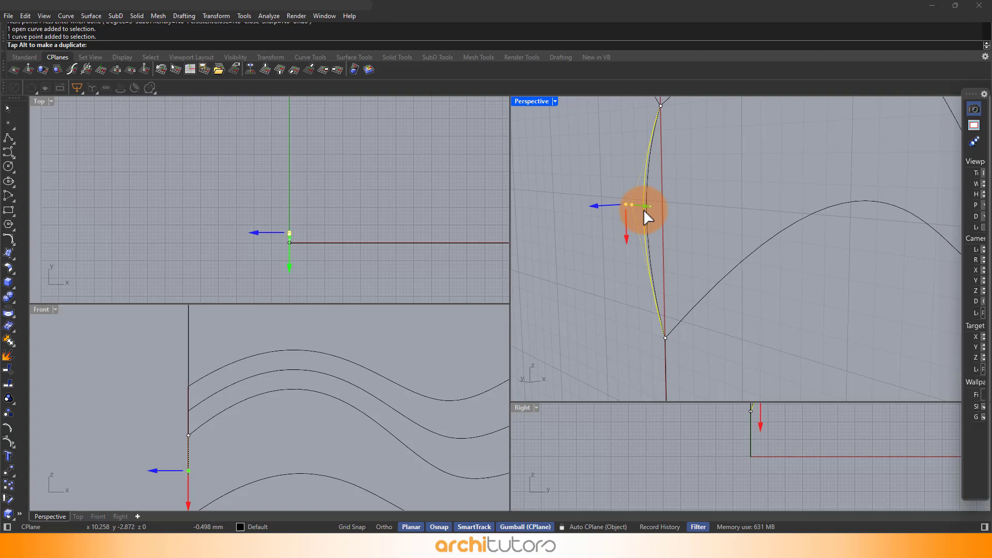
right_click_drag(632, 210, 791, 241)
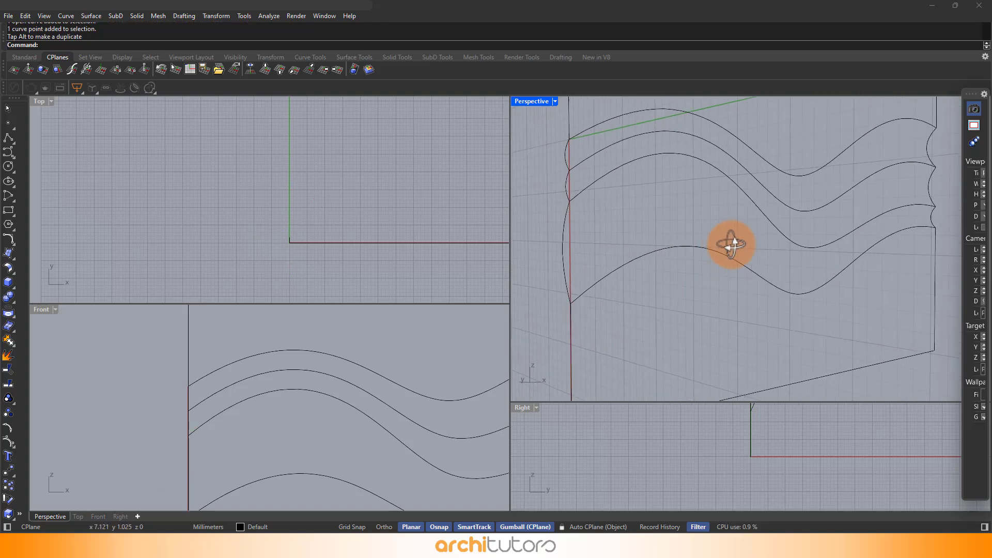
right_click_drag(791, 240, 725, 260)
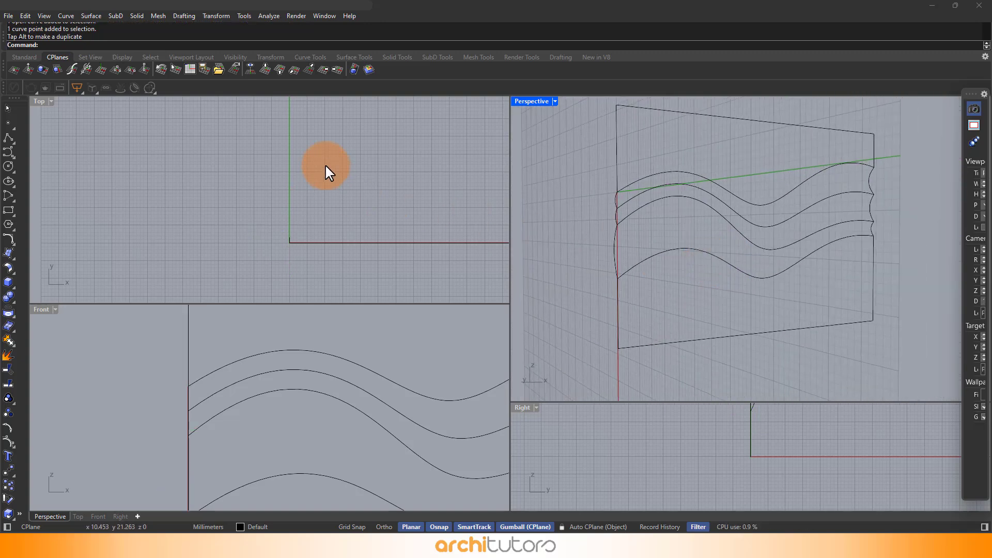
Set the CPlane to World Top, maximize the Perspective view, and select the top wavy curve
left_click(260, 71)
right_click_drag(702, 240, 525, 115)
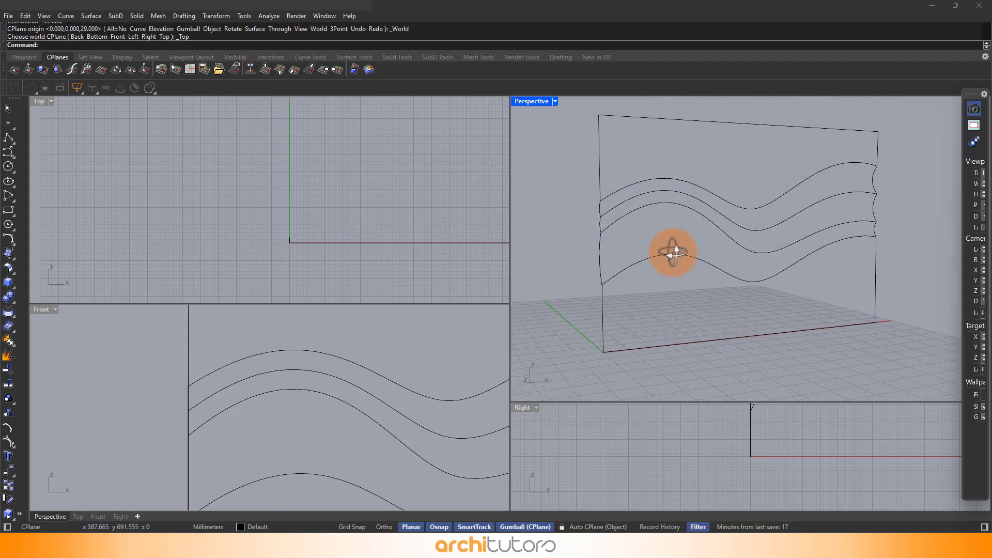
double_click(529, 101)
right_click_drag(442, 225, 434, 237)
left_click(434, 237)
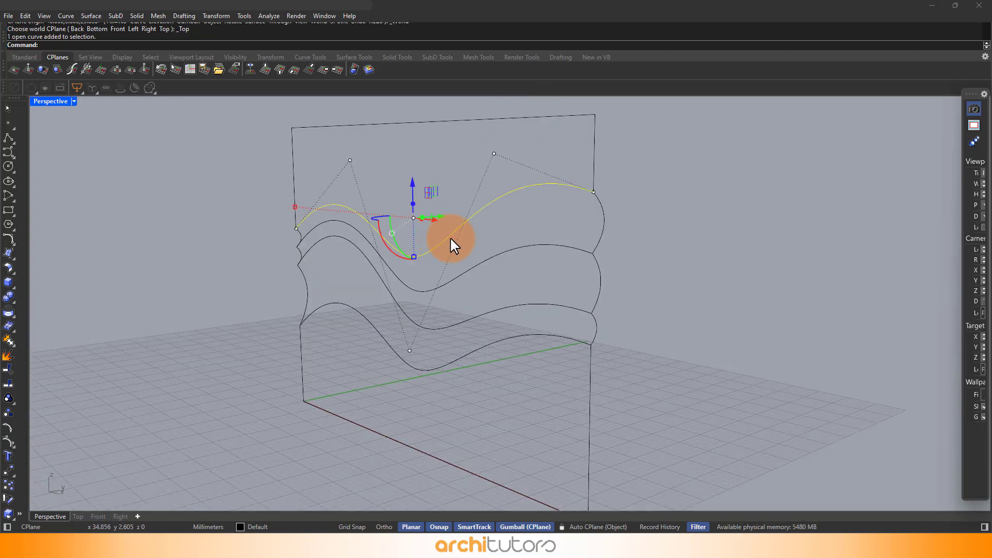
Sweep2 the first pair of wavy rails with Refit rails to create the first band
left_click(299, 235, "shift")
type("S")
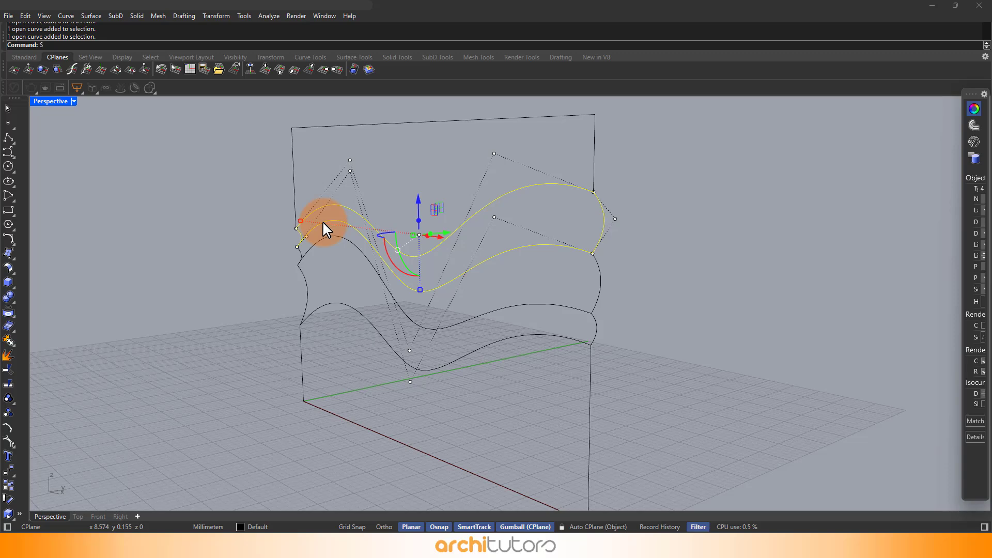
type("weep")
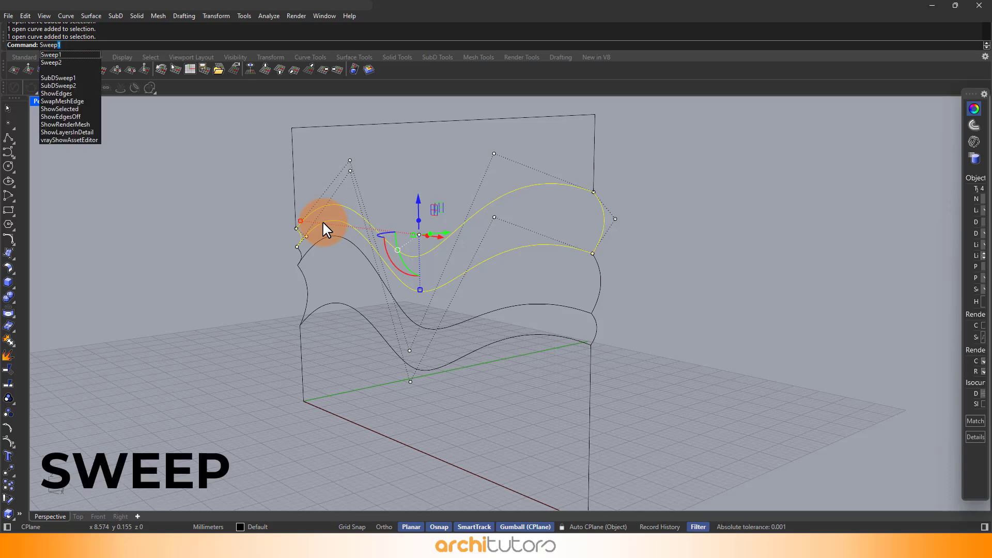
type("2")
key("Return")
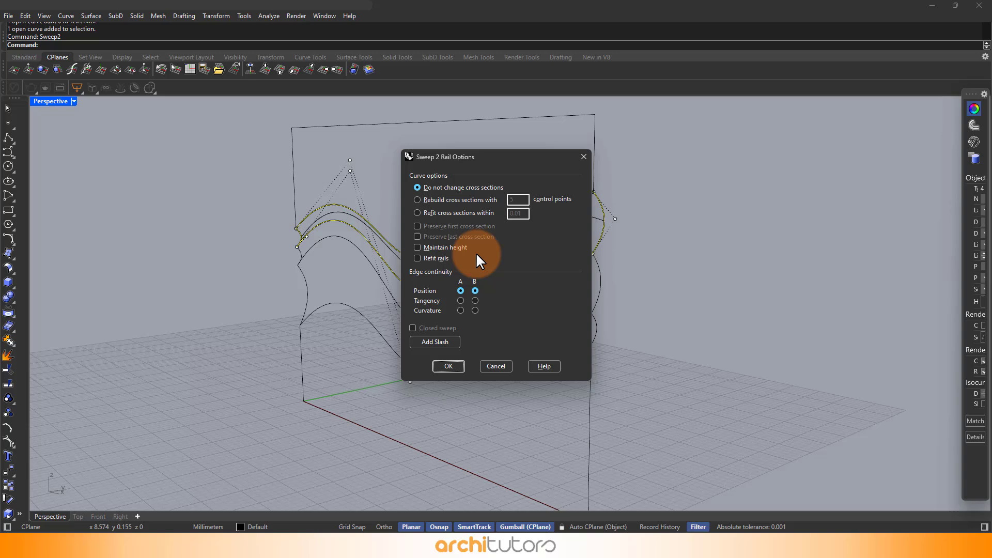
left_click(435, 259)
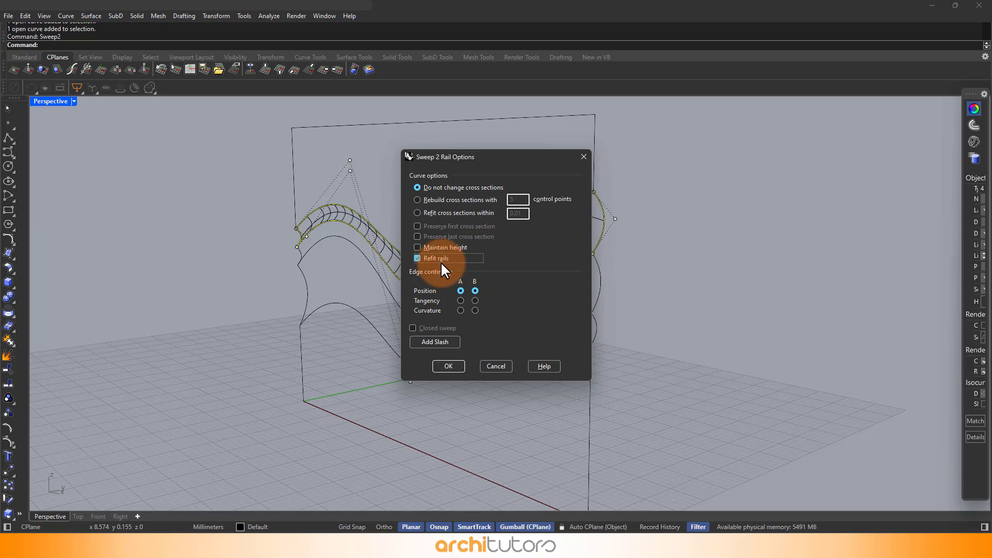
left_click(449, 366)
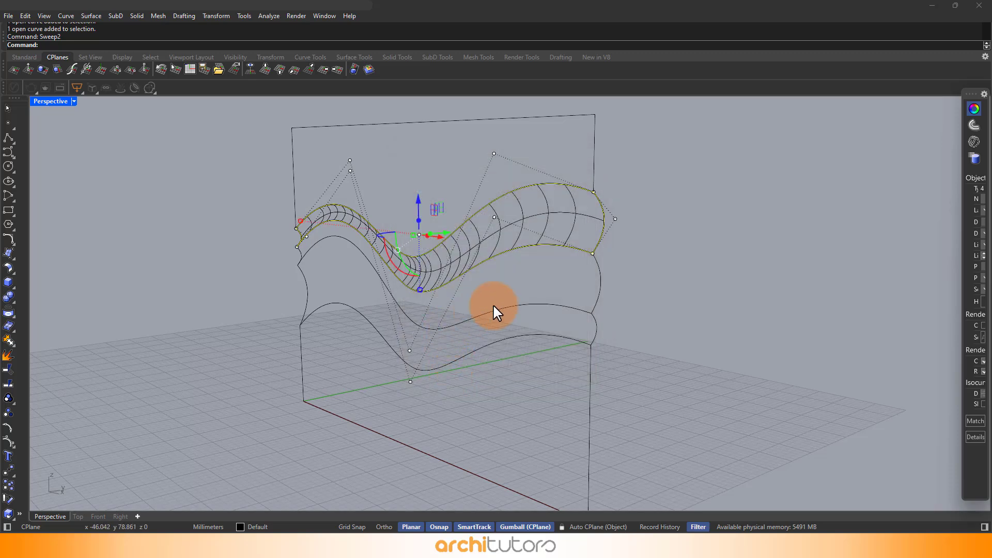
Switch the Perspective view to Shaded display mode
left_click(74, 102)
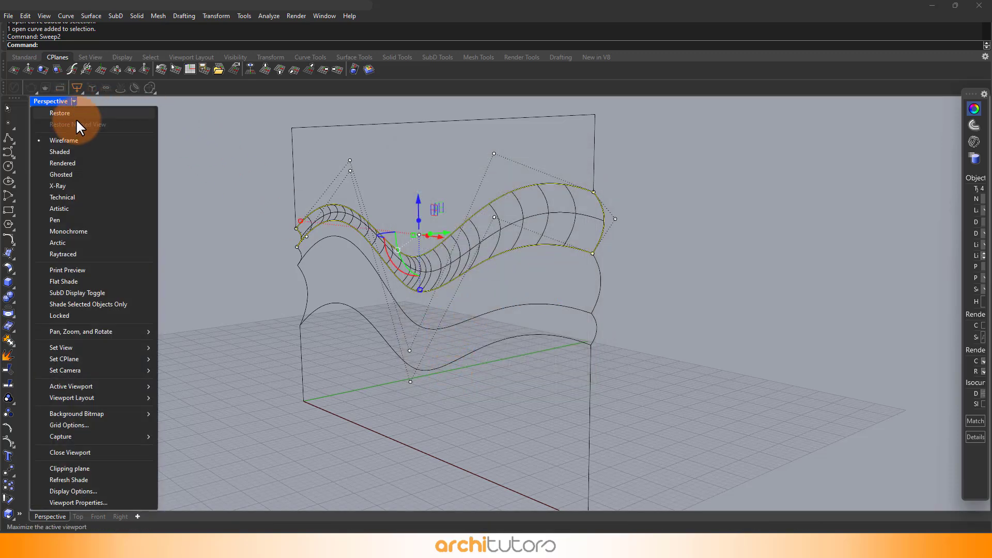
left_click(67, 148)
right_click_drag(437, 250, 609, 238)
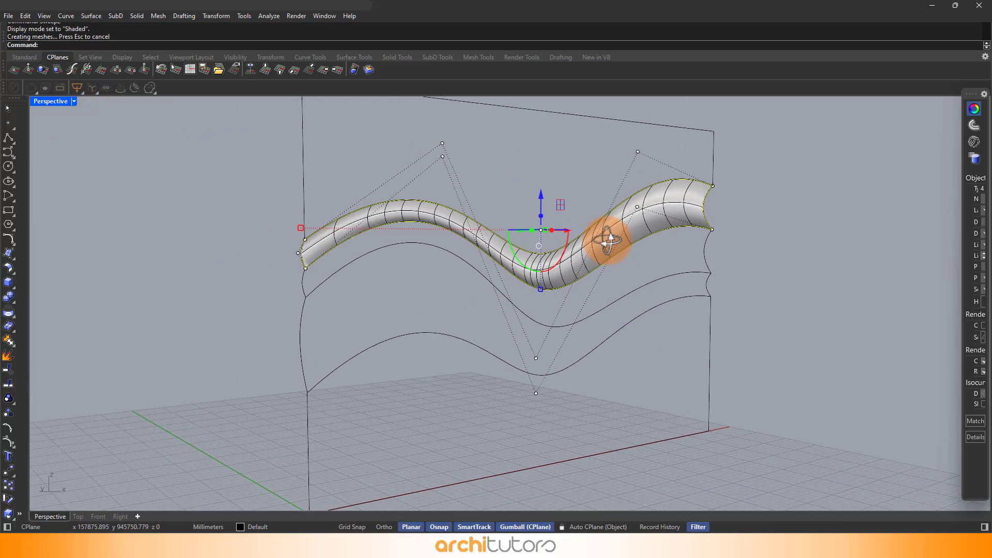
Sweep2 the second band between the left edge curve and the next wavy curve
left_click(301, 279)
left_click(429, 222)
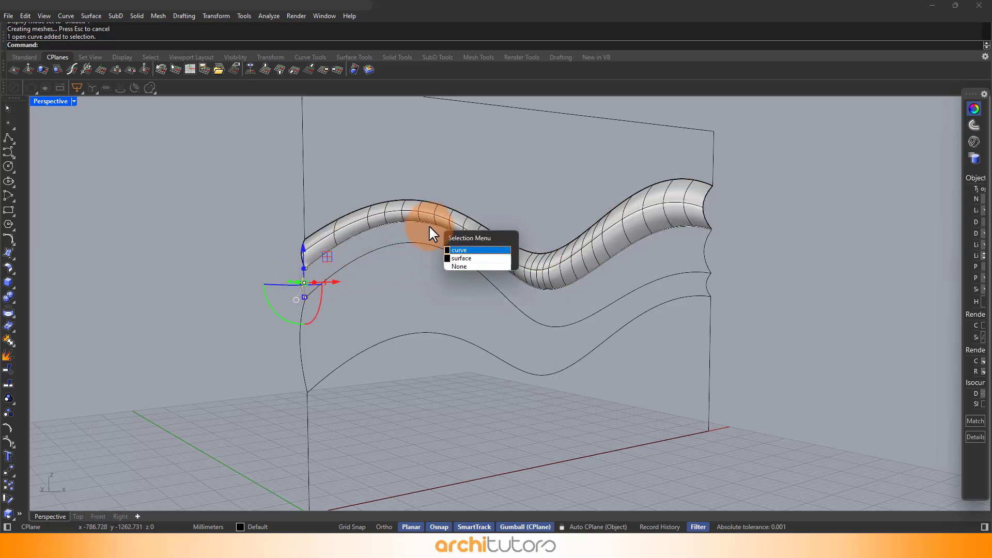
left_click(467, 249)
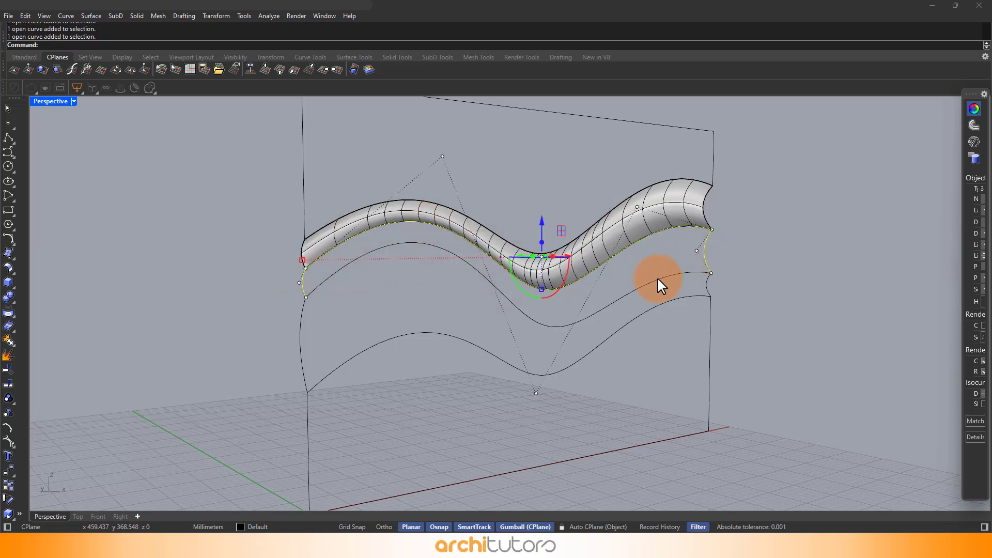
left_click_drag(705, 249, 650, 279)
type("Sweep2")
key("Return")
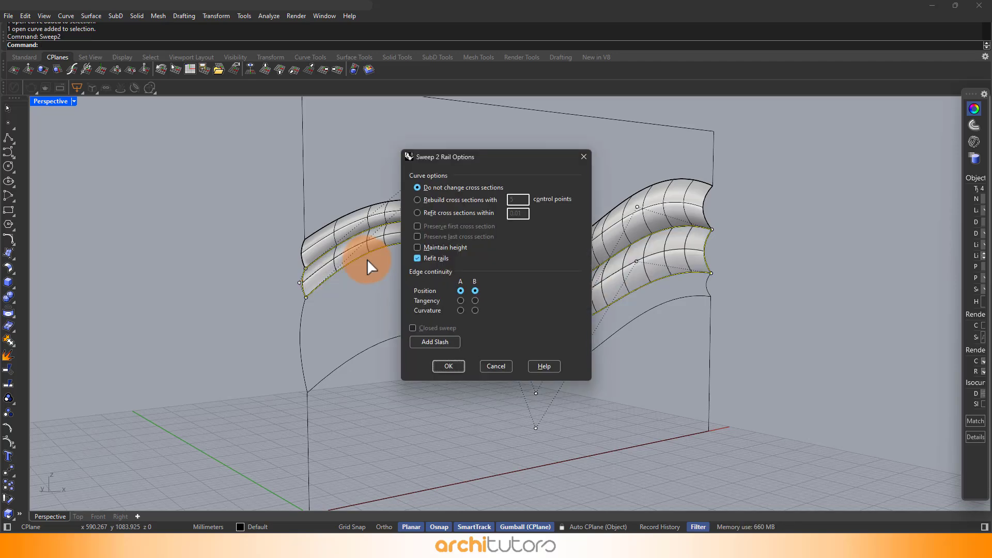
left_click(446, 367)
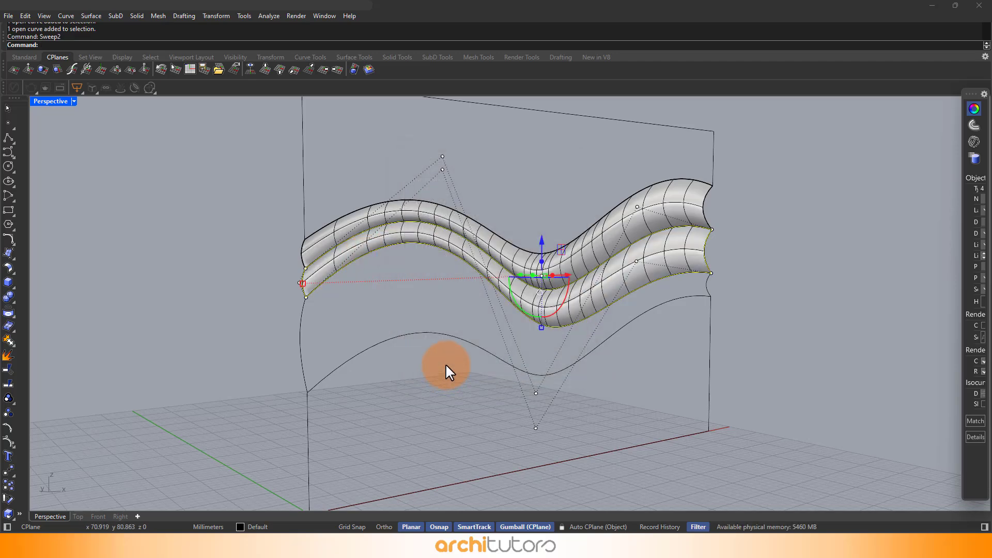
Sweep2 the third band between the lower wavy rails, then pick the bottom wavy curve
left_click(382, 245)
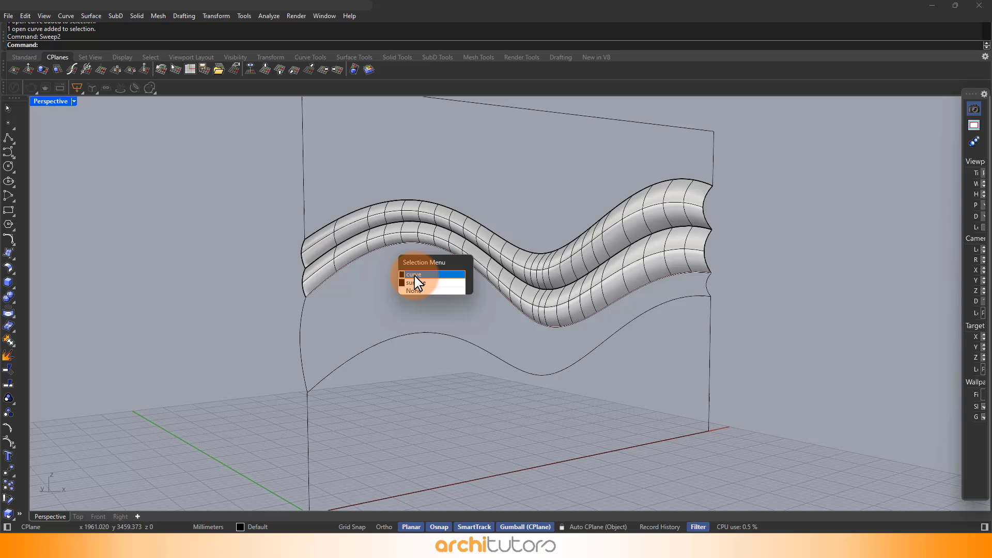
left_click(421, 287)
left_click(303, 345)
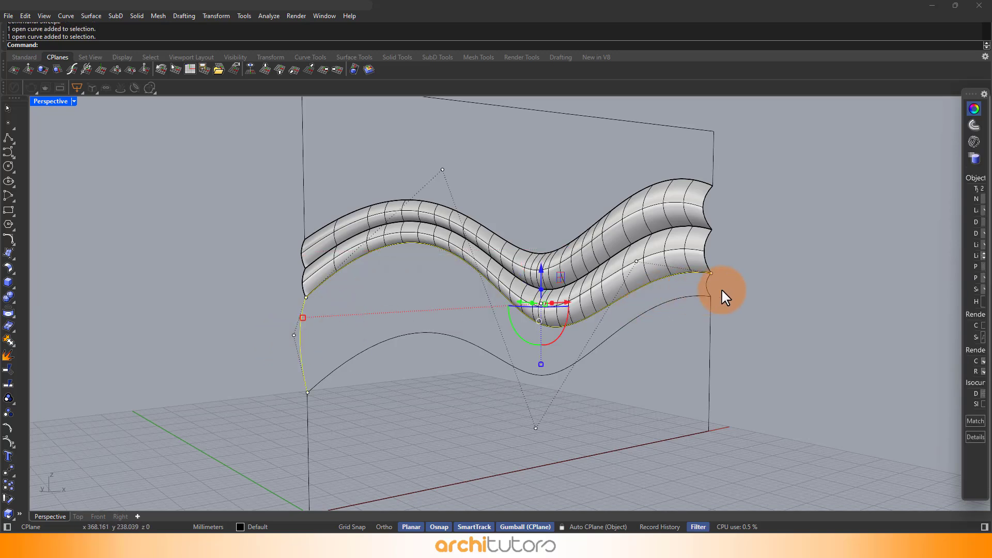
left_click(646, 310, "shift")
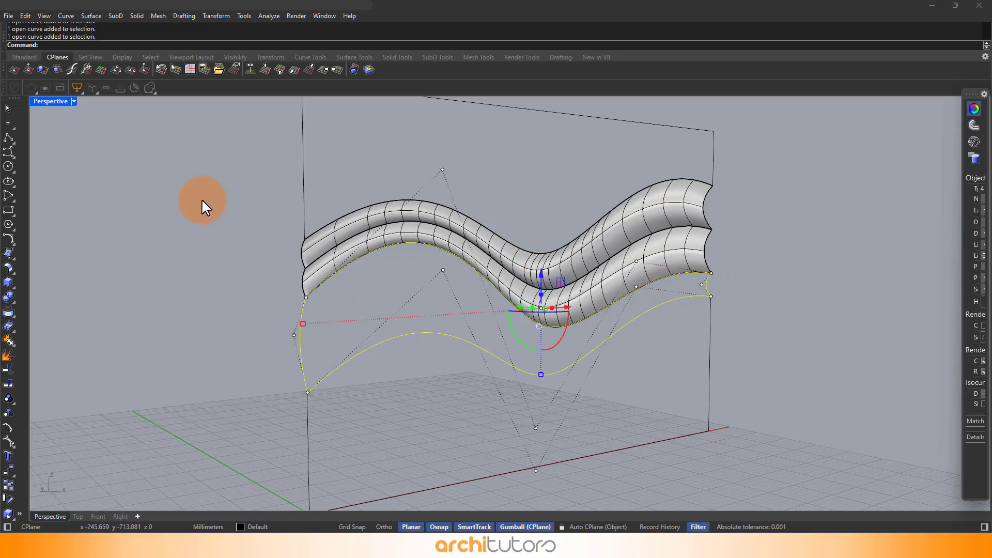
type("Sw")
key("Return")
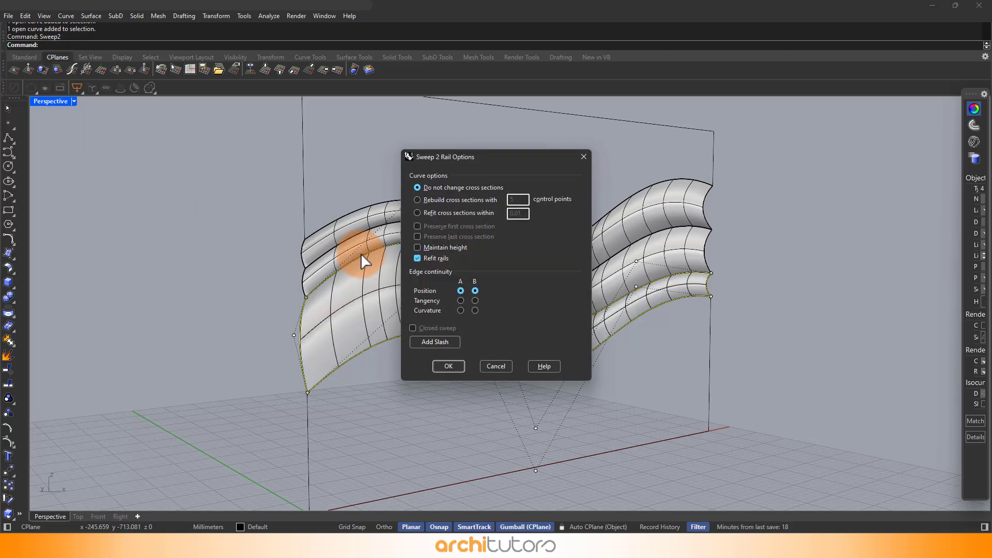
left_click(446, 369)
key("Escape")
scroll(408, 312, "down", 2)
left_click(415, 344)
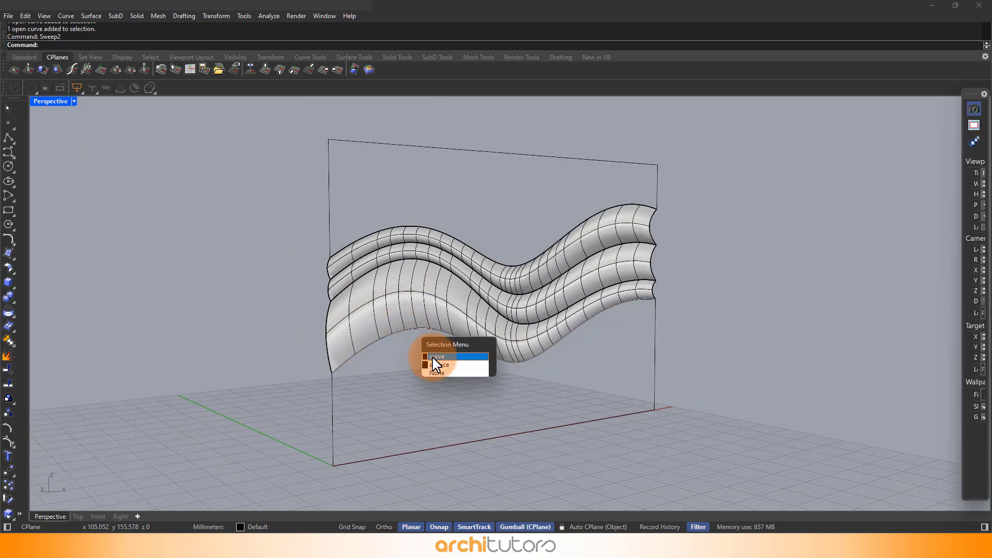
Fill the bottom region with a planar surface from the bottom wavy curve and outline
left_click(438, 357)
left_click(333, 419, "shift")
type("Pl")
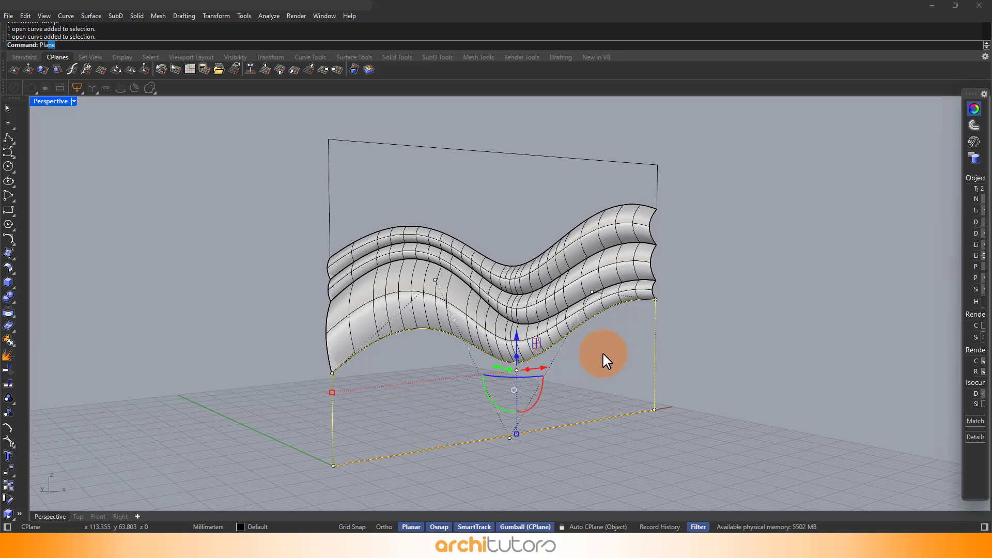
type("anar")
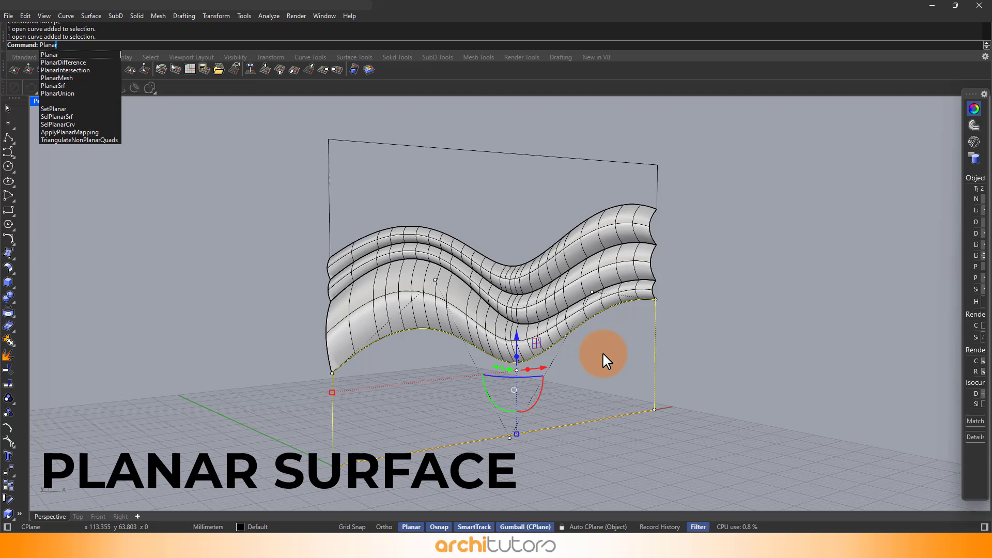
type("Srf")
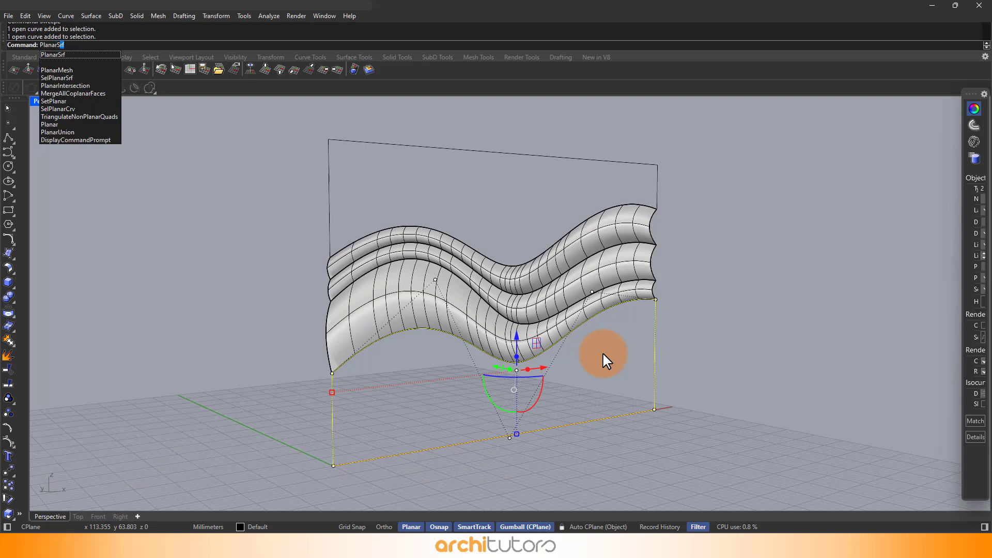
key("Return")
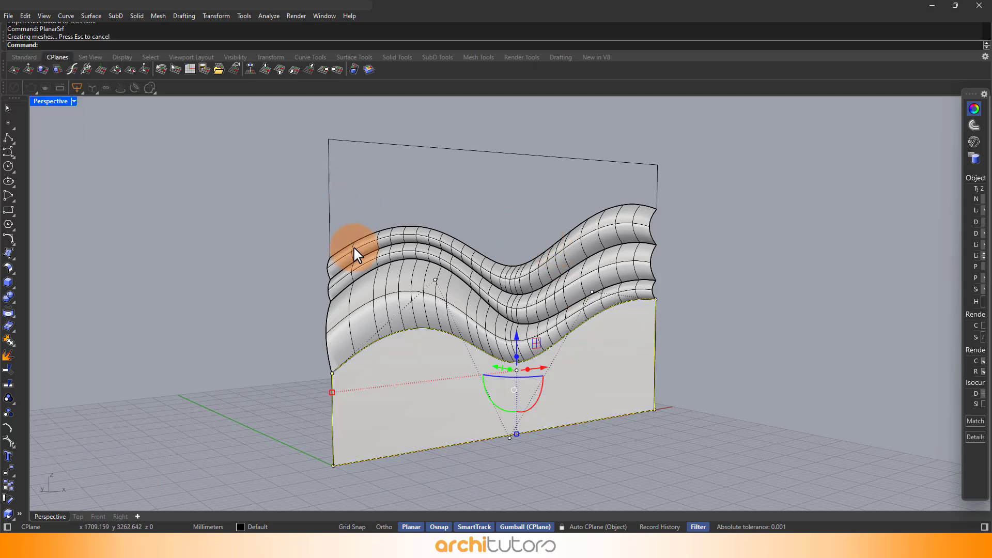
Fill the top region with a planar surface from the upper wavy curve and top outline
left_click(349, 244)
left_click(377, 268)
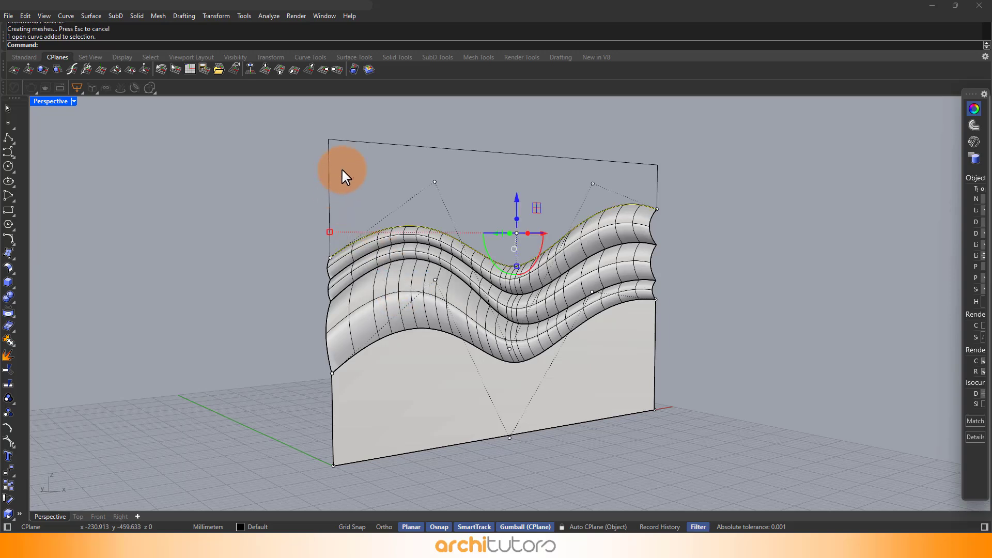
left_click(328, 175, "shift")
type("PlanarSrf")
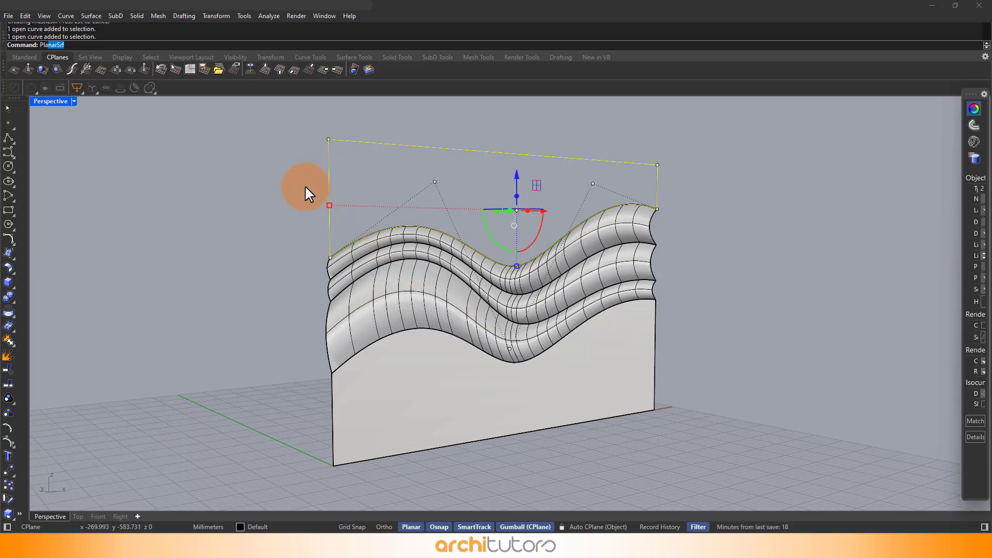
key("Return")
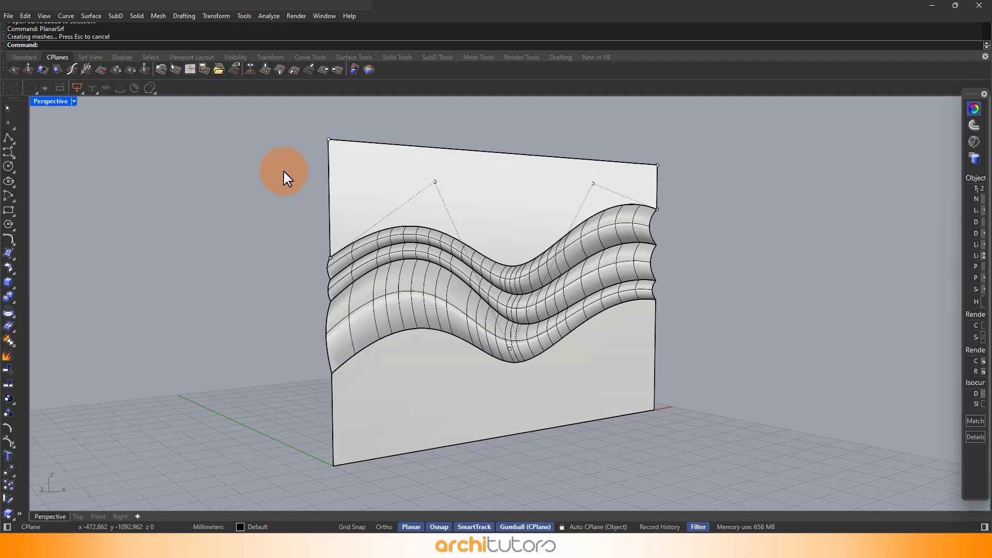
left_click(738, 209)
mouse_move(633, 226)
right_mouse_down()
mouse_move(628, 266)
mouse_move(591, 262)
mouse_move(669, 260)
mouse_move(696, 241)
mouse_move(505, 259)
mouse_move(594, 259)
mouse_move(517, 272)
mouse_move(550, 270)
mouse_move(527, 370)
right_mouse_up()
Save the model and join all wall surfaces into one polysurface
key("ctrl+s")
left_click(518, 364)
left_click(508, 287, "shift")
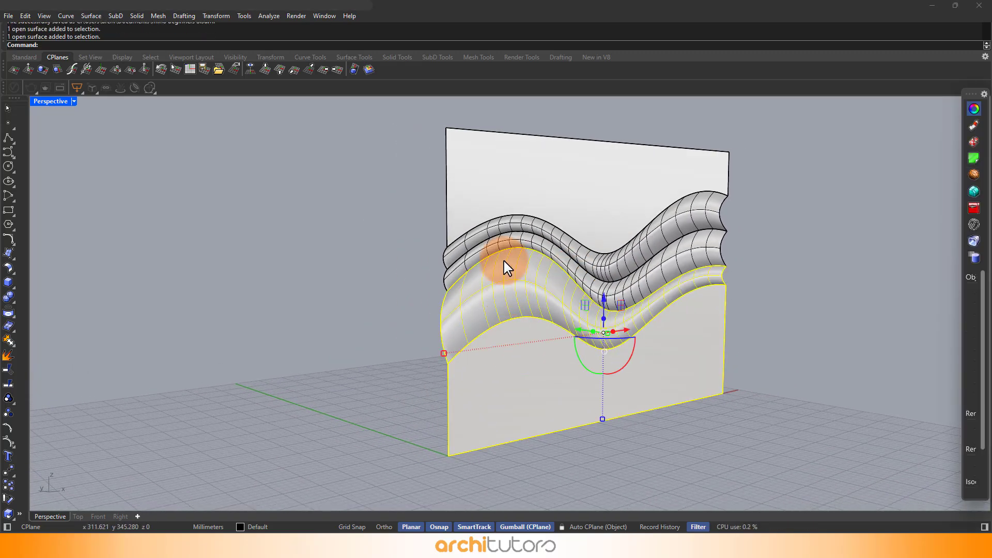
left_click(503, 244, "shift")
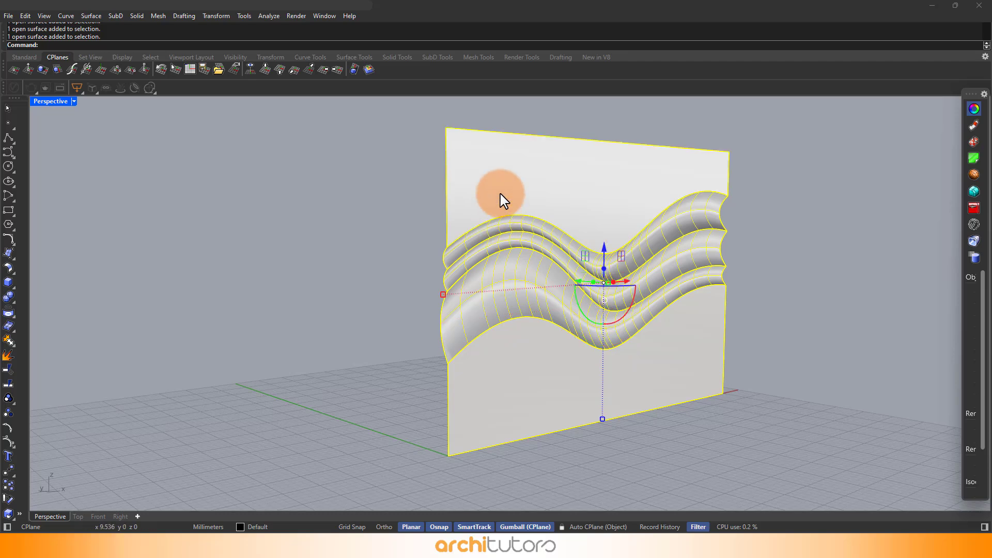
type("jo")
key("Return")
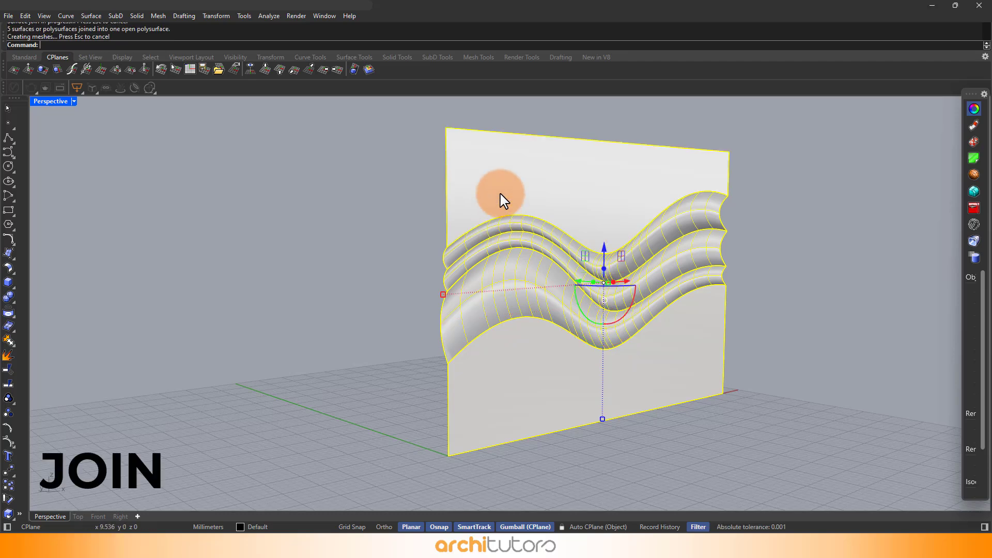
Delete all twelve curves using SelCrv, then select the wall polysurface
left_click(339, 202)
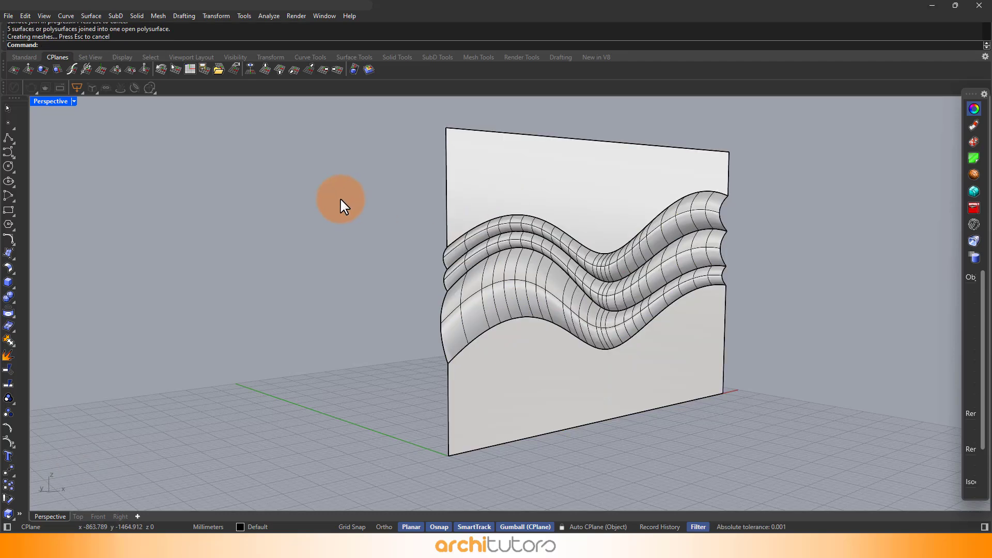
left_click(514, 184)
left_click(386, 212)
type("S")
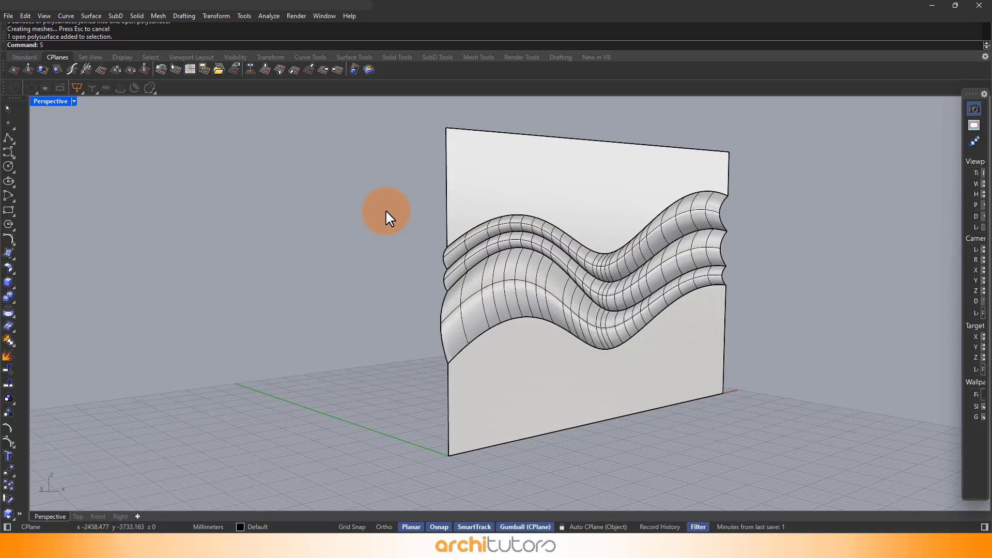
type("el")
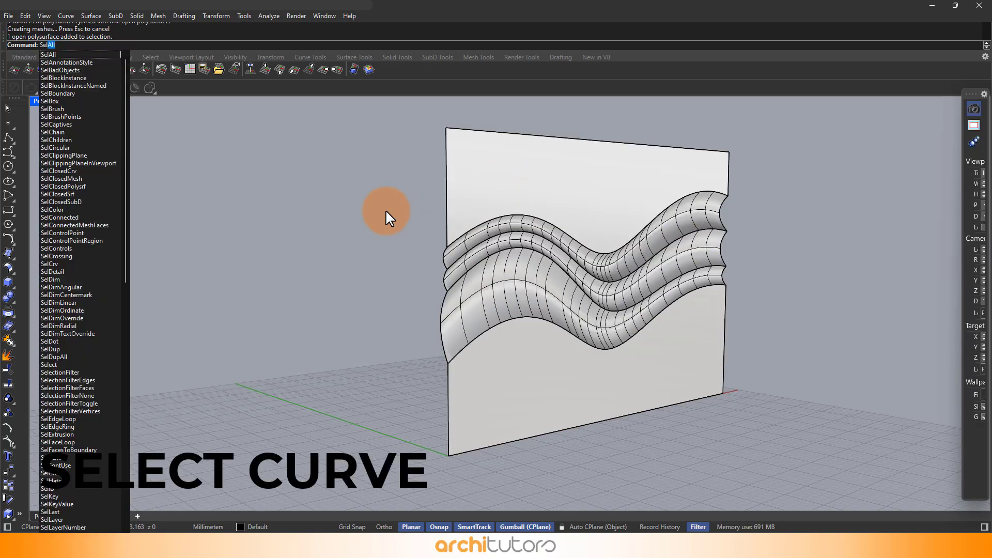
type("Crv")
key("Return")
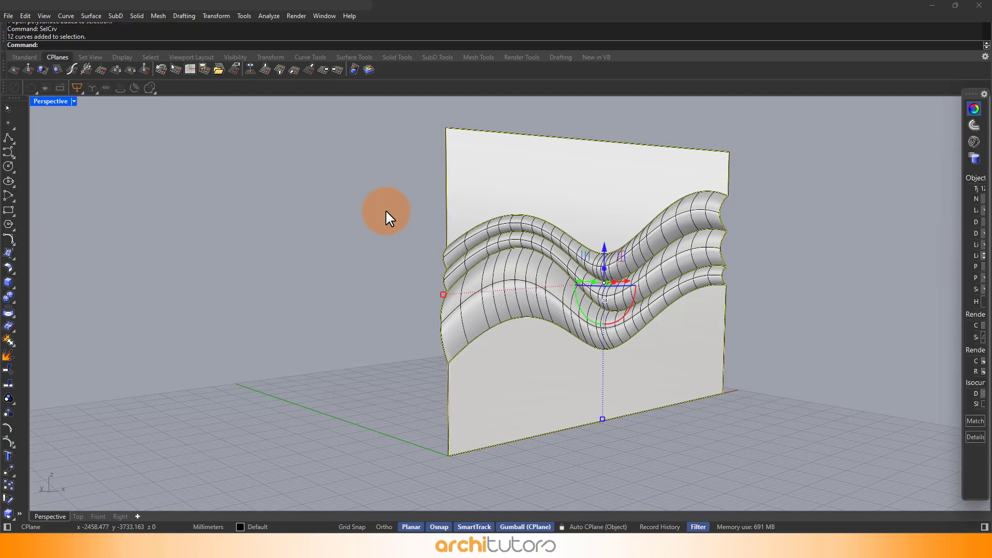
key("Delete")
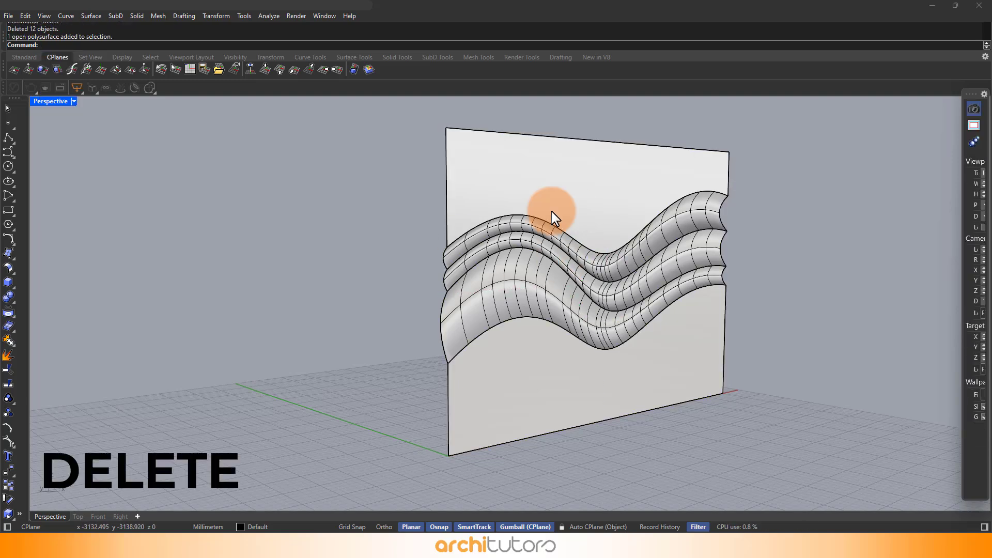
left_click(506, 208)
type("Du")
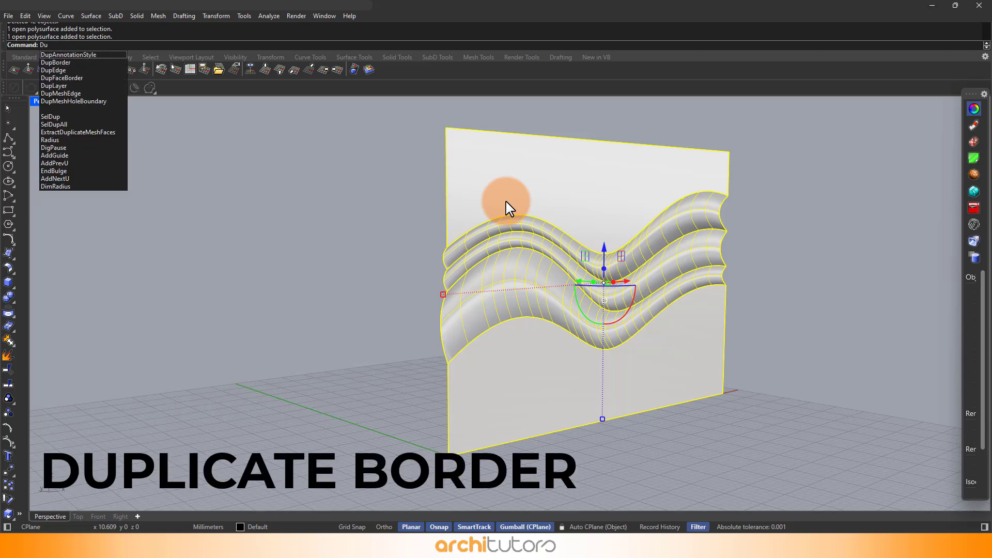
type("b")
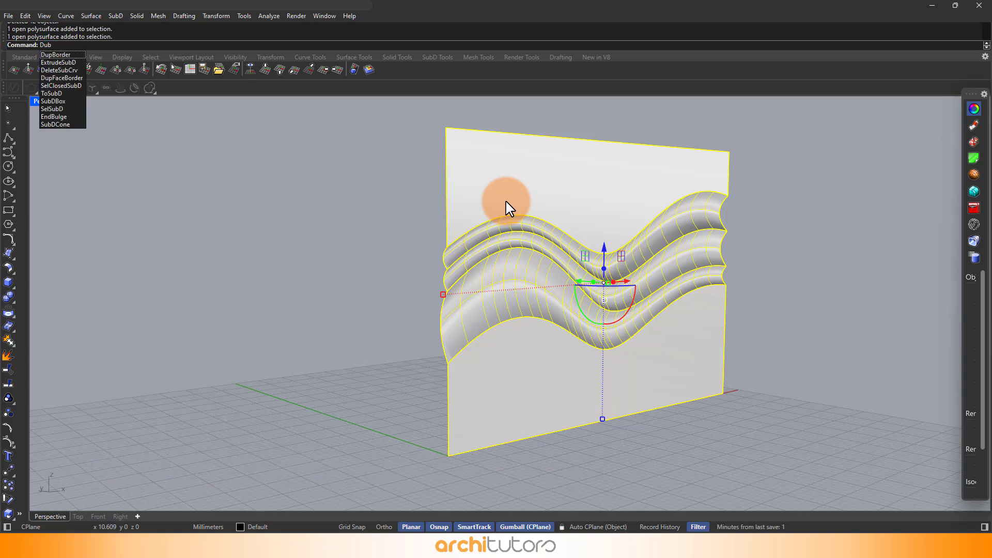
Duplicate the wall's border as a curve and extrude the flat wall into a thick slab
key("BackSpace")
type("pBorder")
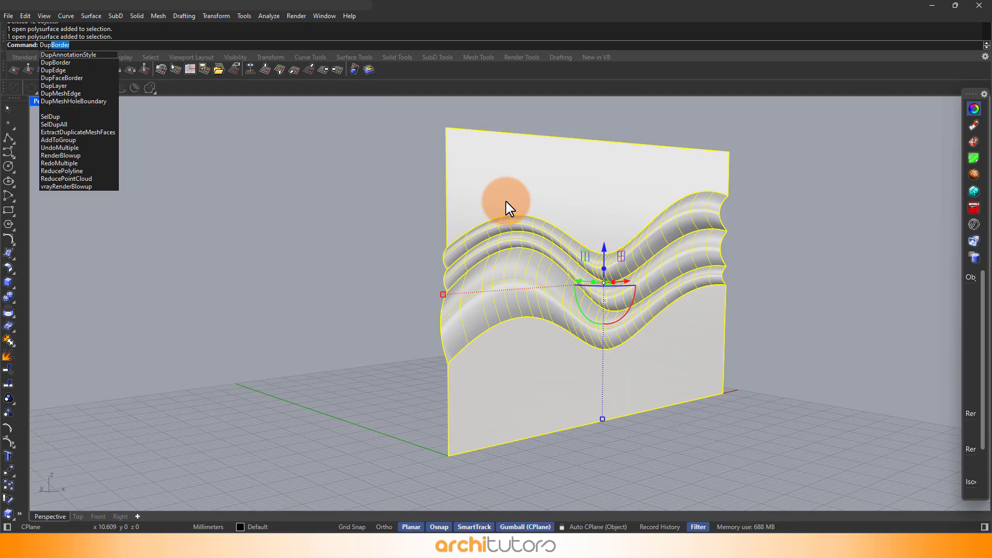
key("Return")
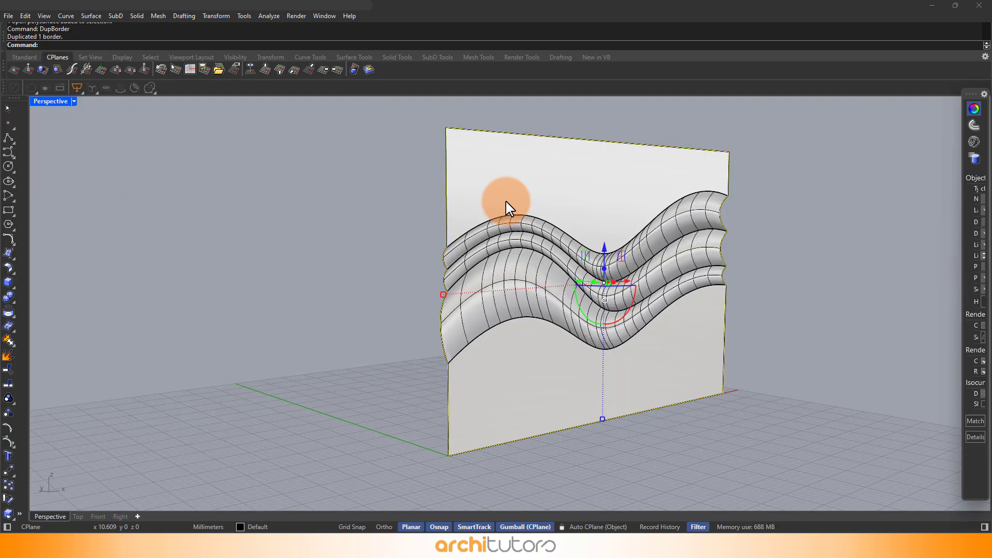
mouse_move(516, 258)
right_mouse_down()
mouse_move(519, 277)
mouse_move(536, 287)
mouse_move(613, 289)
right_mouse_up()
key("ctrl+z")
left_click_drag(612, 288, 602, 272, "ctrl")
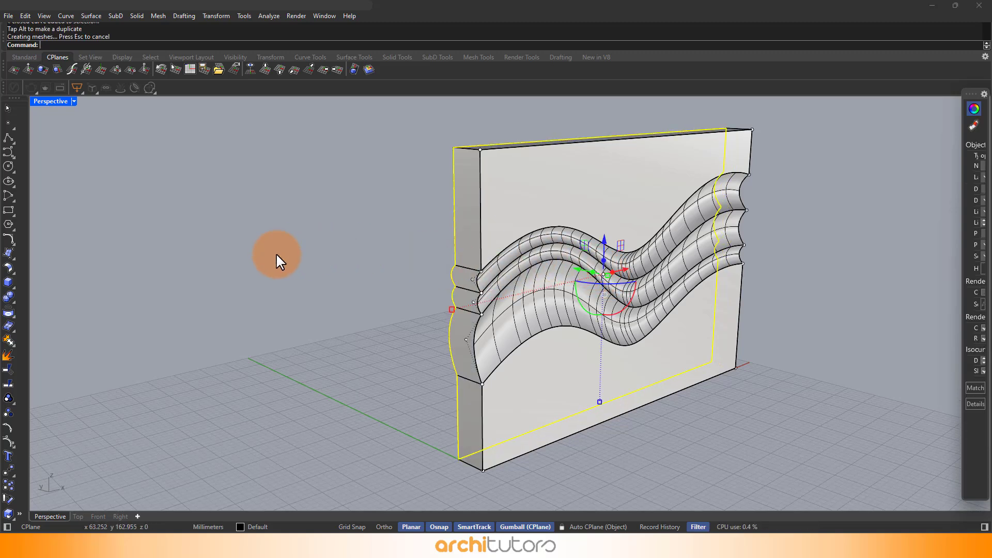
Align the copied outline's points to one world Y position at the slab's back
left_click(12, 473)
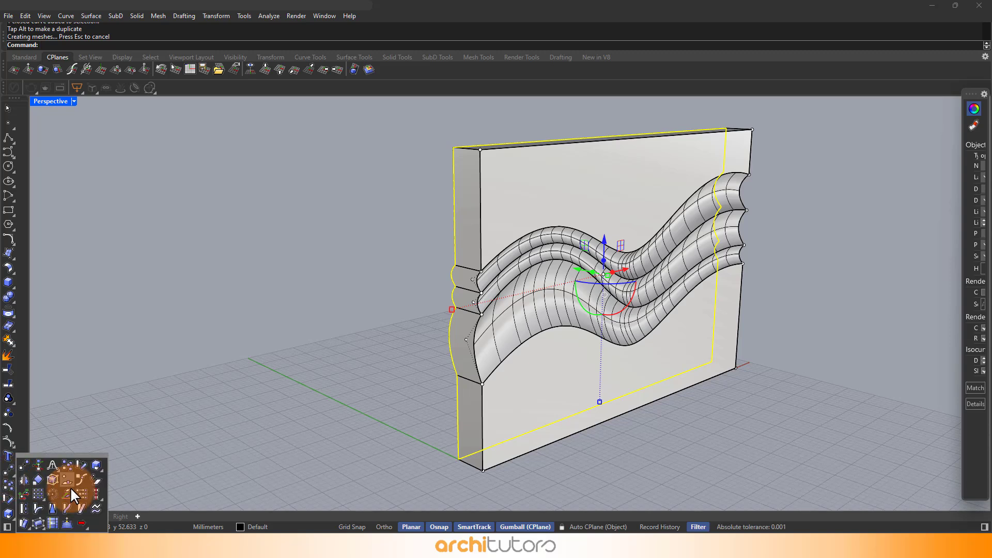
left_click(84, 491)
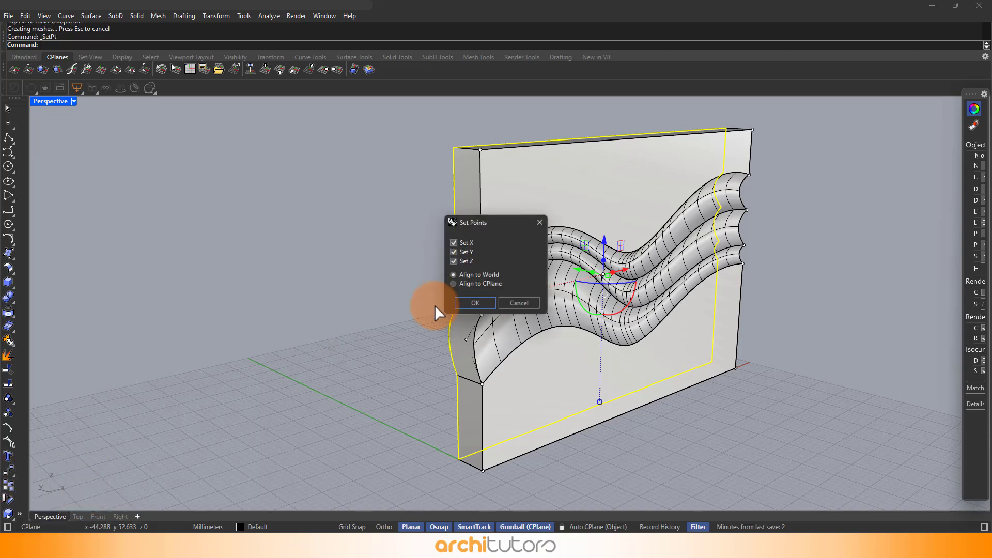
left_click_drag(487, 223, 313, 211)
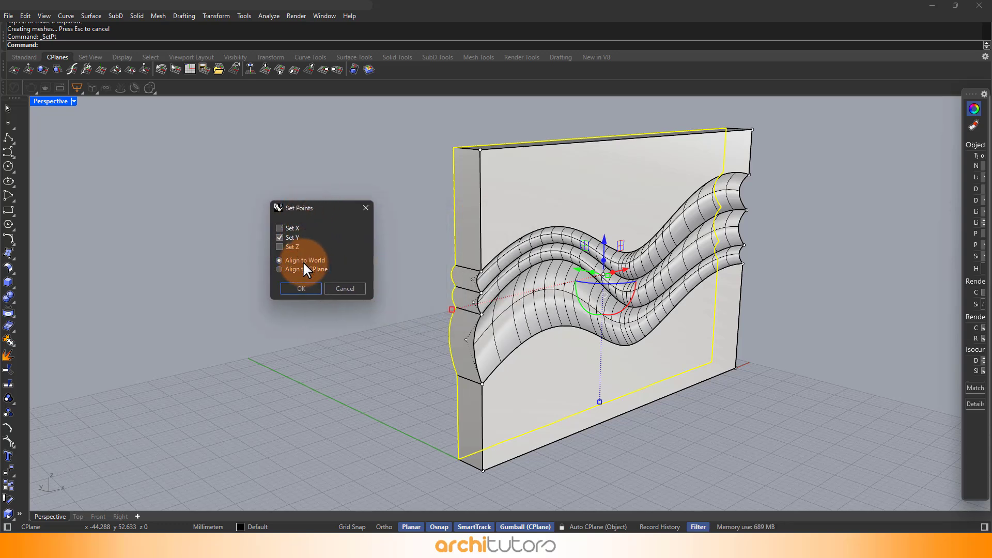
left_click(302, 285)
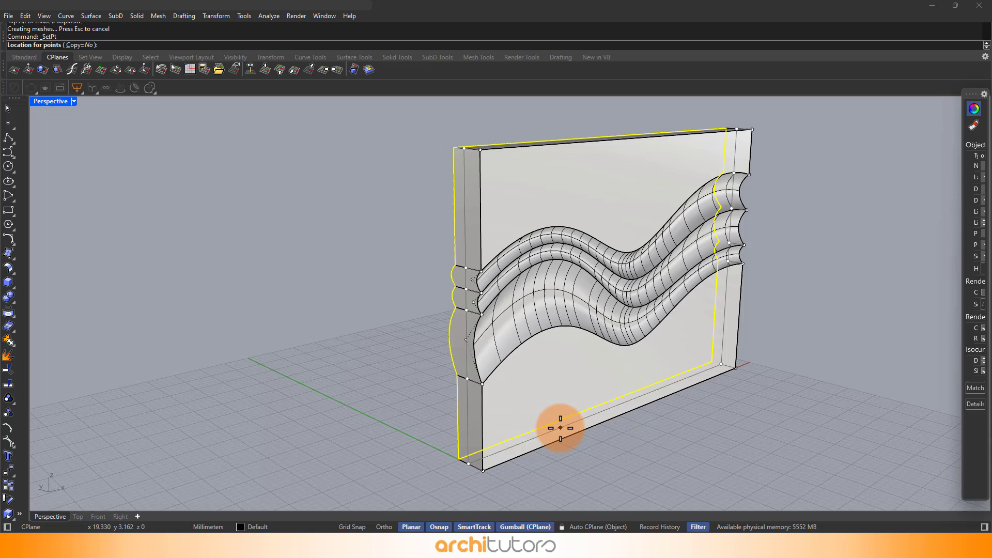
left_click(522, 436)
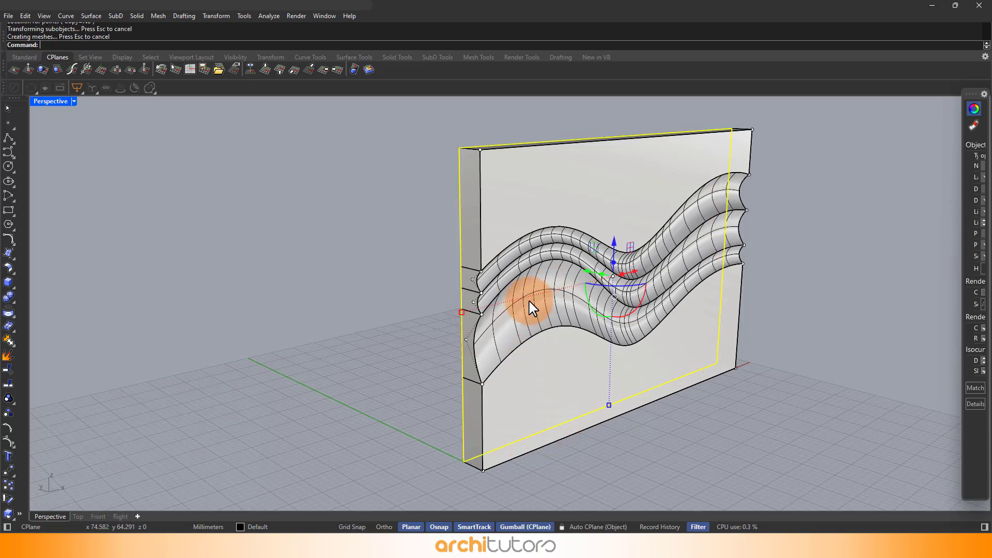
left_click_drag(586, 272, 584, 286)
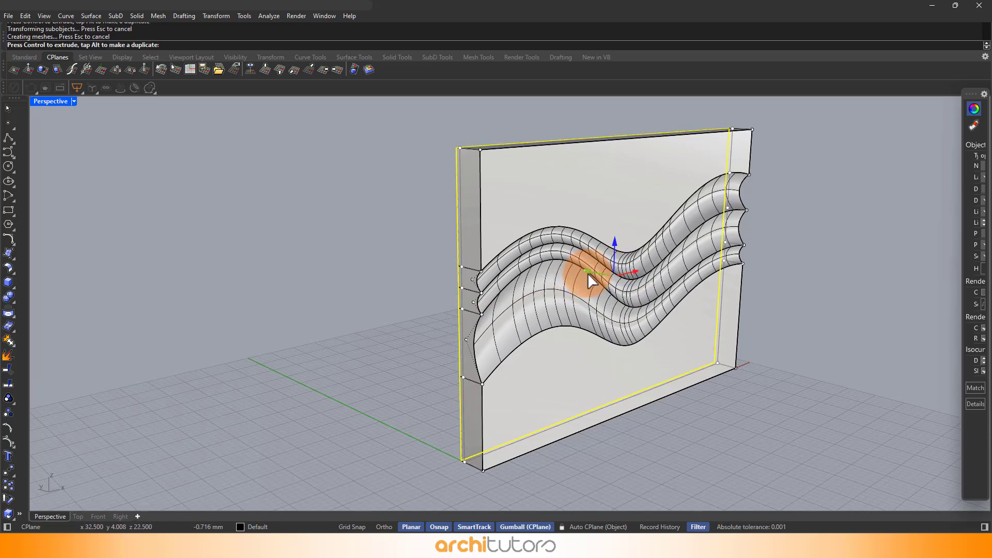
mouse_move(532, 339)
right_mouse_down()
mouse_move(597, 321)
mouse_move(517, 324)
mouse_move(496, 244)
right_mouse_up()
Undo the accidental move and join the slab and wavy bands into one open polysurface
key("ctrl+z")
left_click(535, 216)
type("Join")
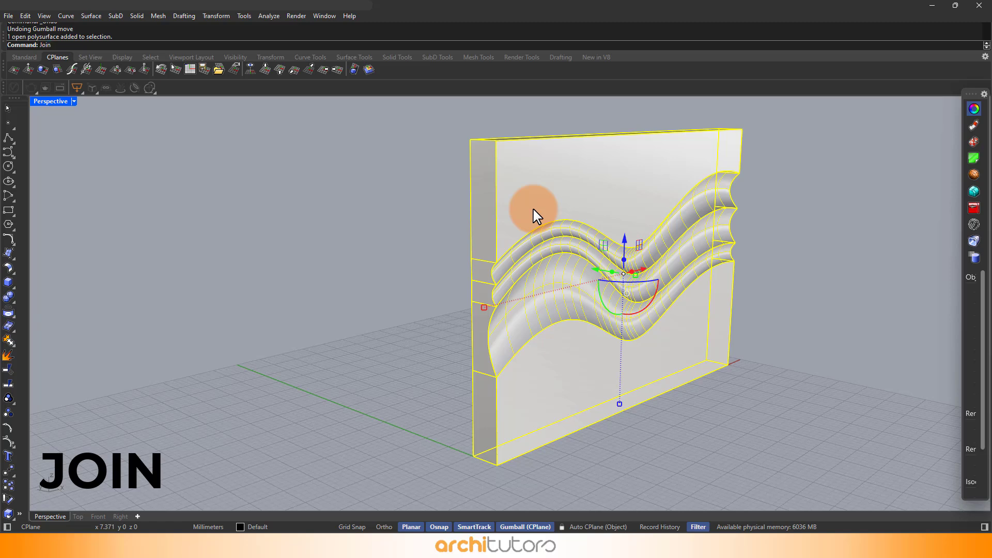
key("Return")
left_click(370, 233)
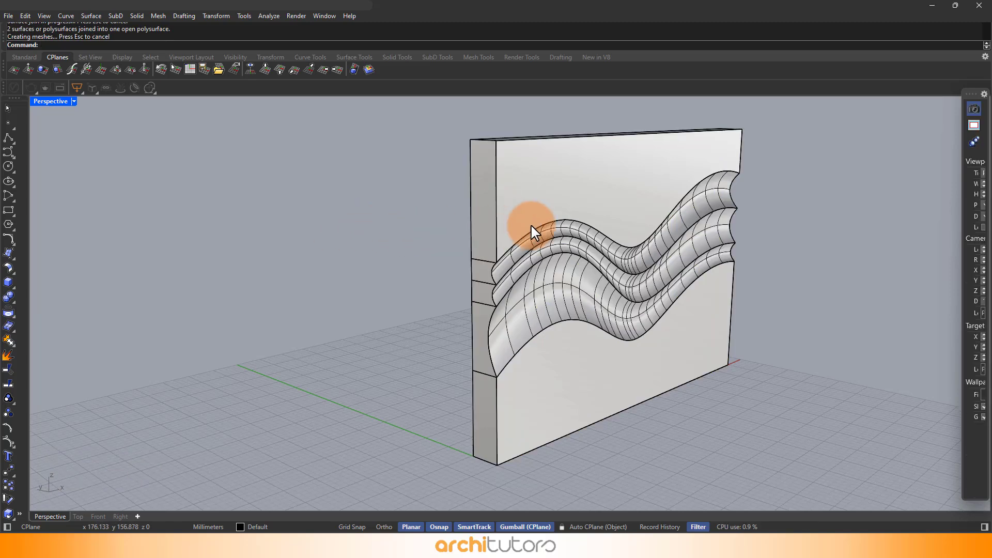
left_click(532, 225)
right_click_drag(432, 228, 606, 227)
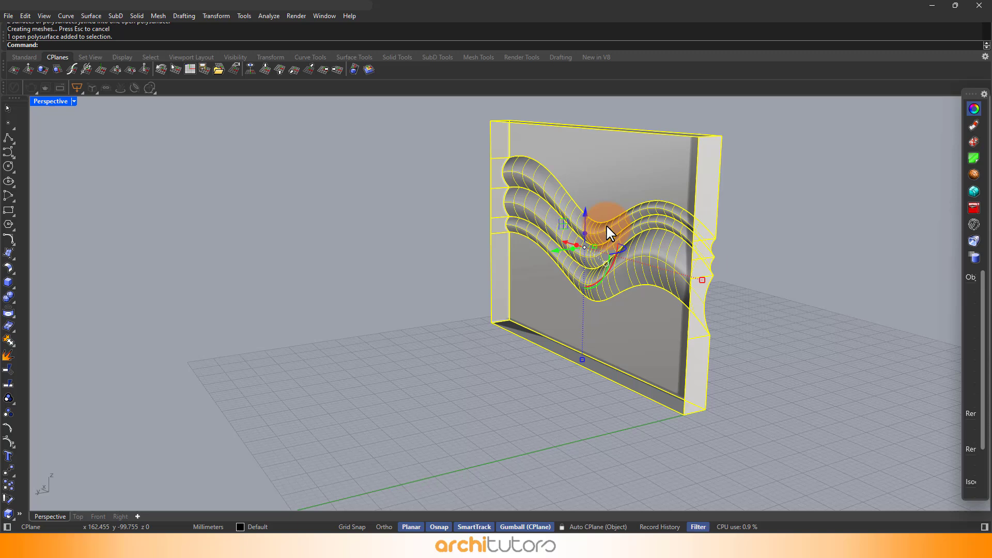
left_click(292, 74)
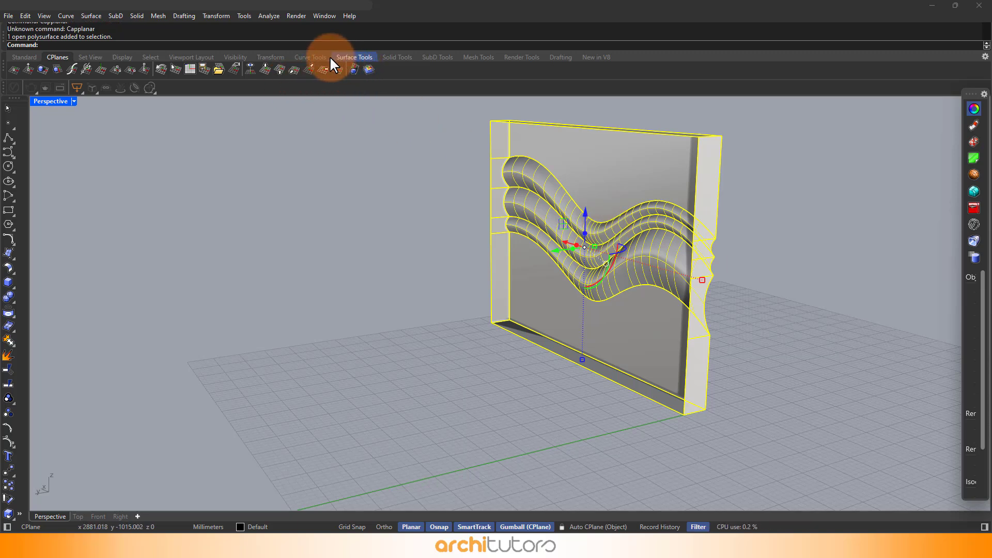
Cap the slab's planar holes from Solid Tools to make the wall a closed solid
left_click(406, 58)
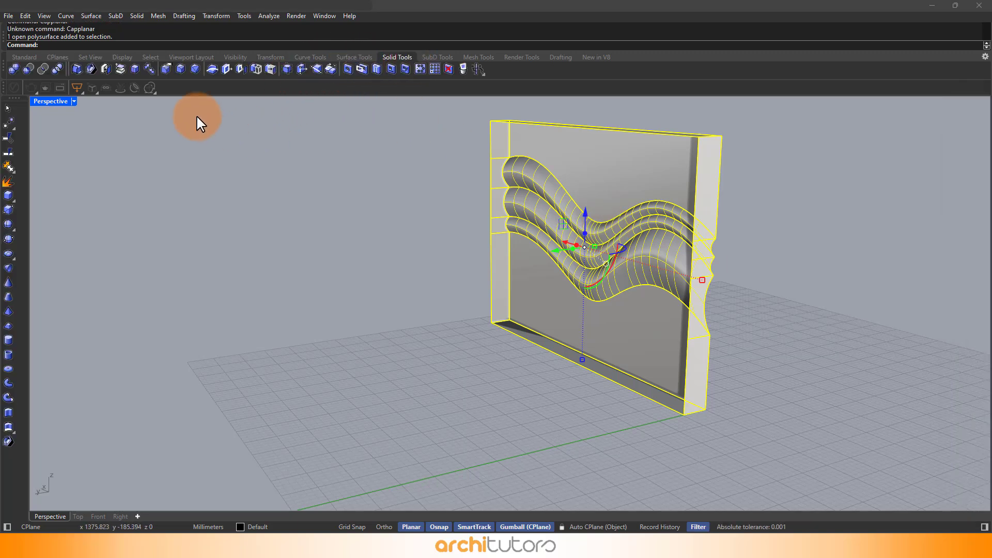
left_click(125, 76)
key("ctrl+z")
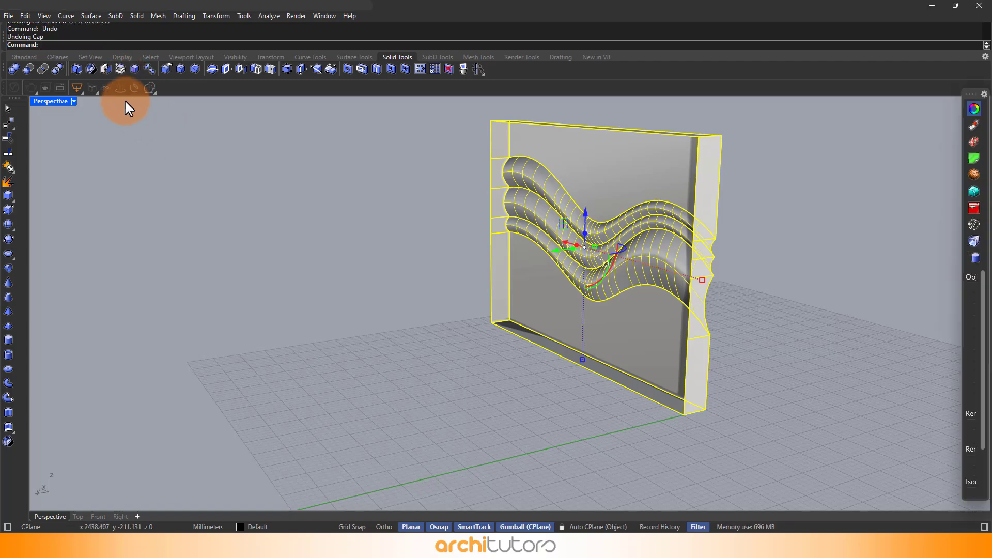
left_click(105, 70)
left_click(377, 263)
right_click_drag(565, 288, 465, 255)
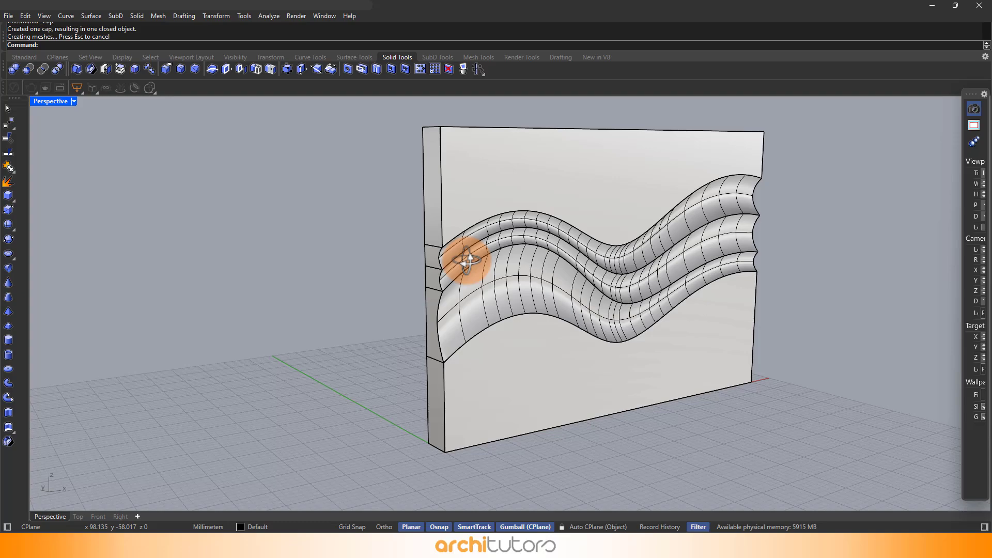
left_click(483, 219)
left_click(270, 228)
right_click_drag(270, 228, 302, 304)
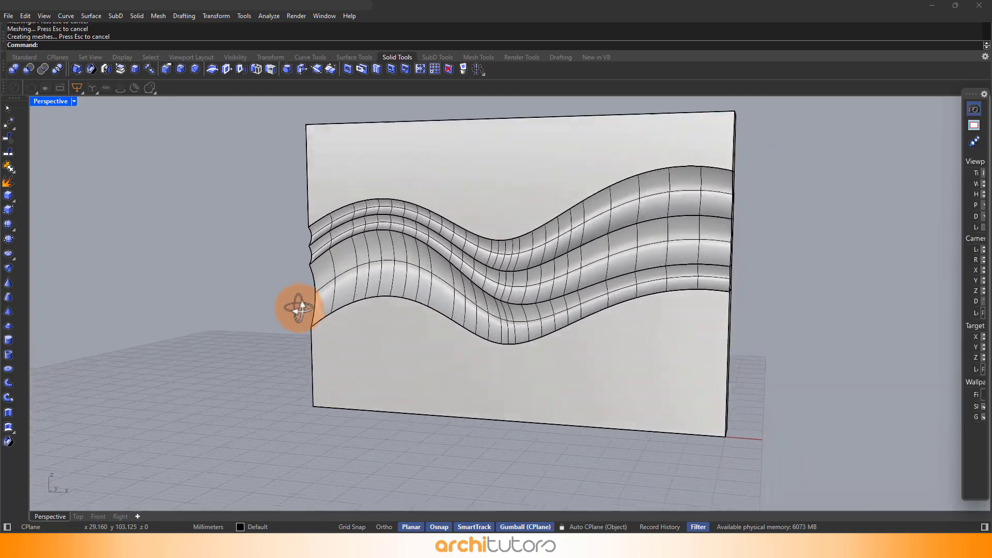
type("Fillet")
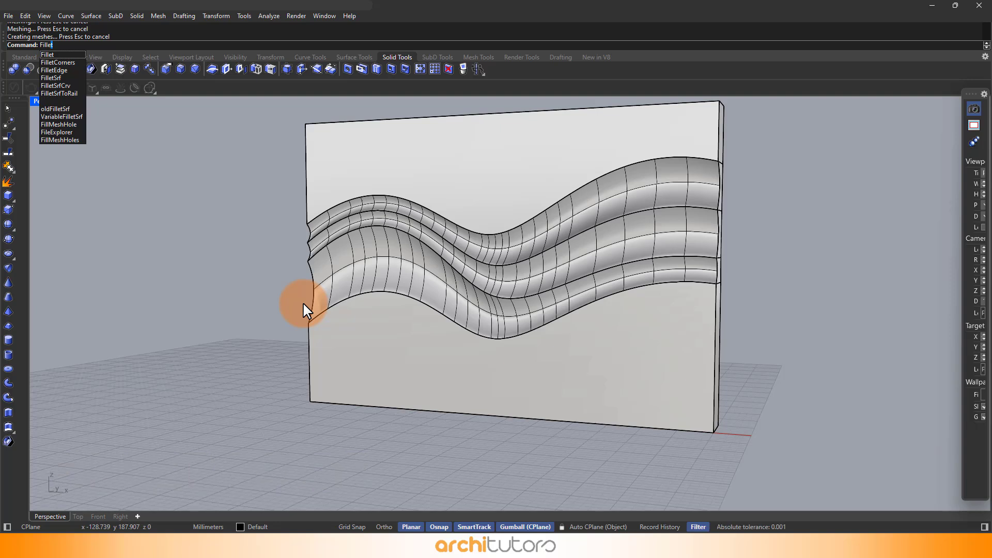
Fillet the top and second wavy ridge edges with a 0.4 radius
left_click(74, 70)
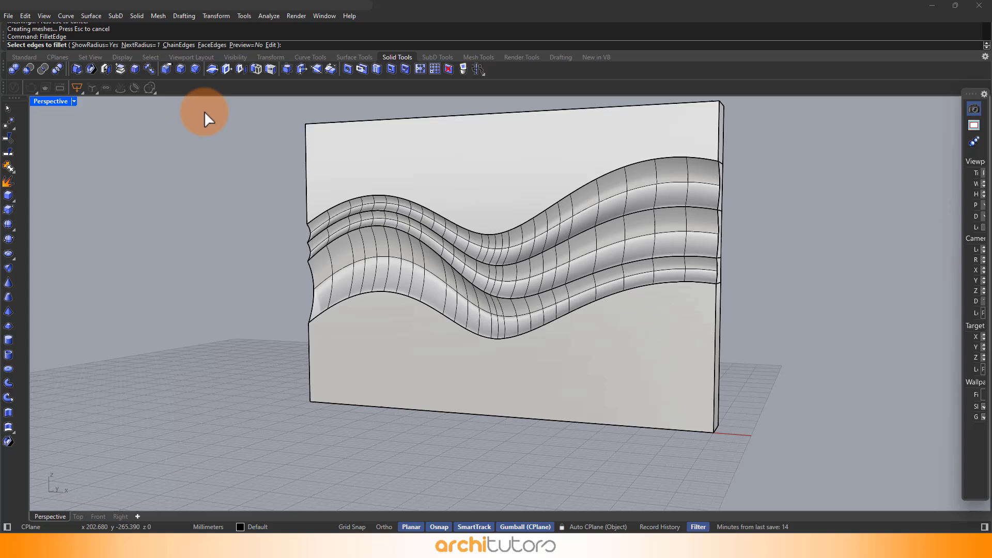
left_click(144, 44)
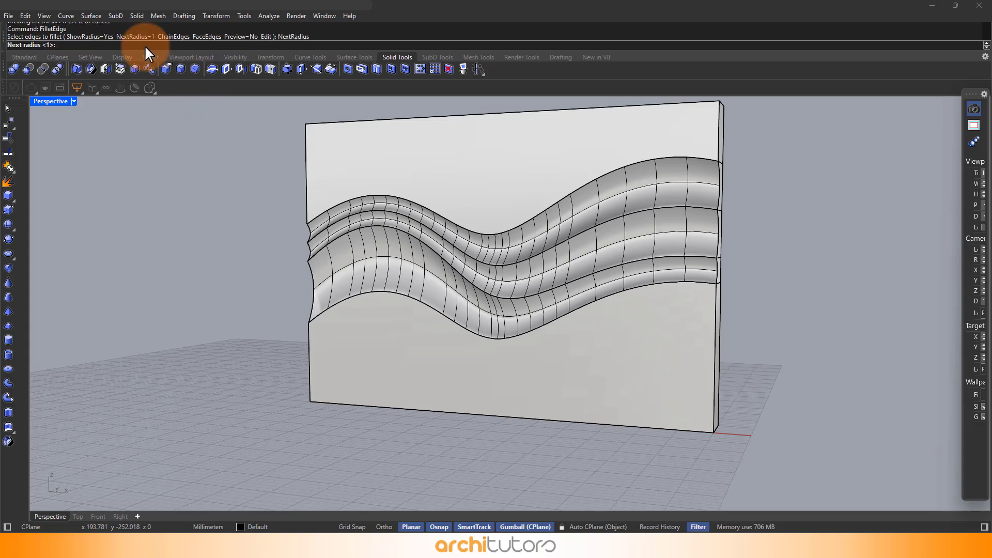
type(".")
type("4")
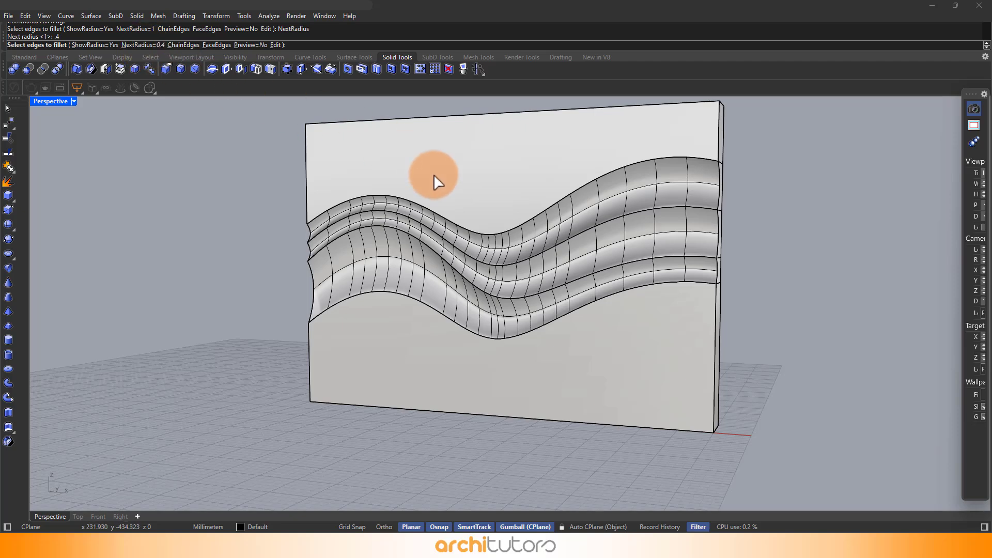
left_click(414, 204)
scroll(497, 254, "up", 2)
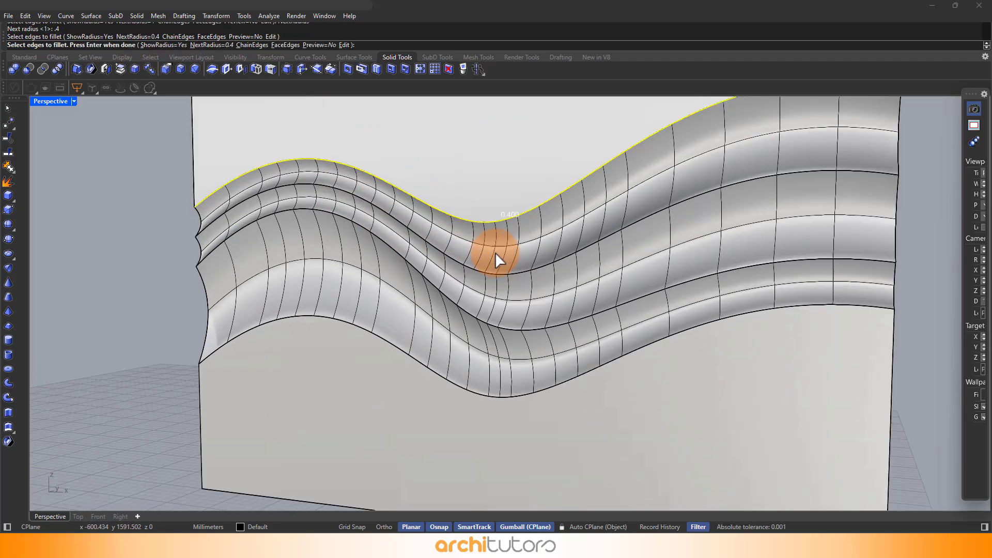
left_click(498, 280)
scroll(532, 304, "up", 2)
scroll(538, 341, "up", 2)
scroll(534, 350, "up", 1)
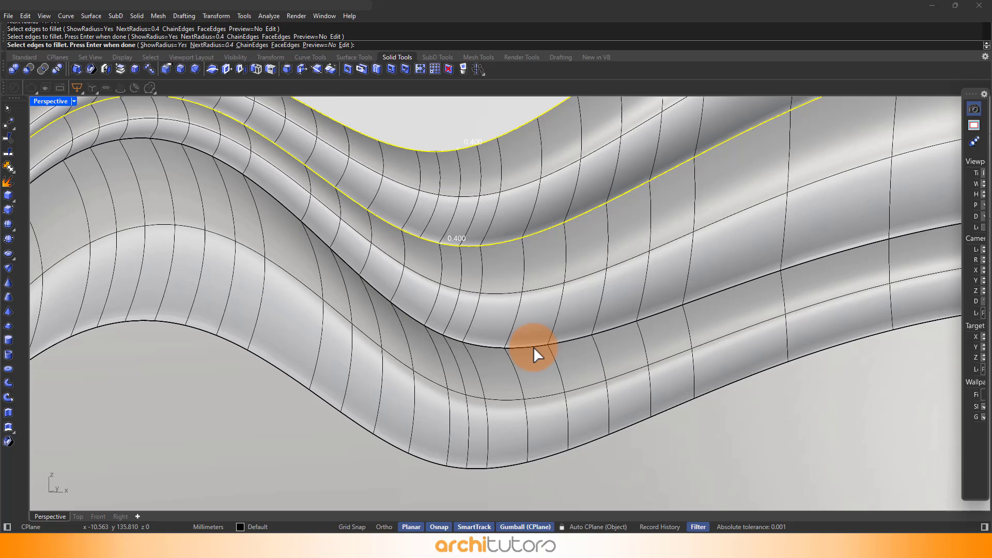
scroll(506, 249, "up", 1)
scroll(633, 343, "up", 2)
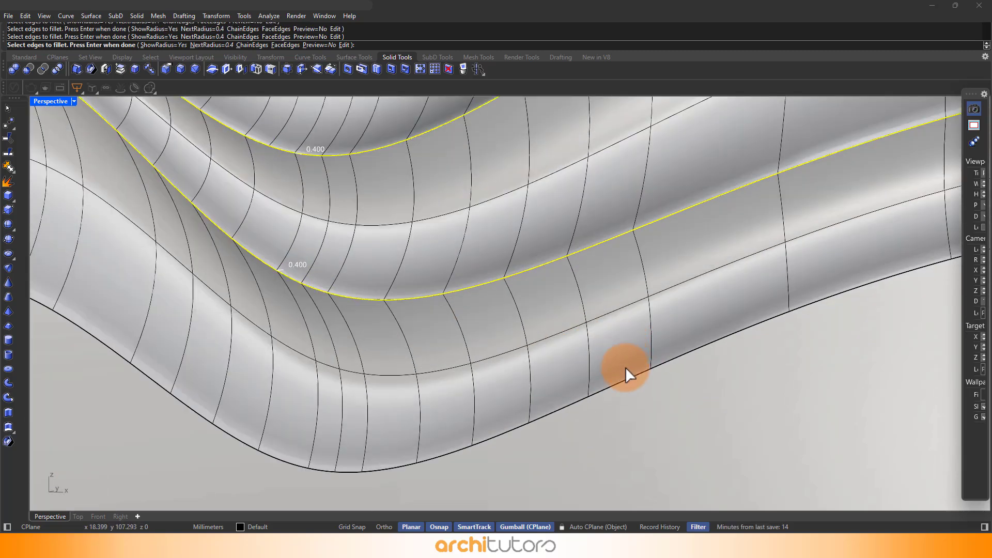
scroll(628, 379, "up", 4)
scroll(606, 347, "down", 2)
scroll(590, 345, "down", 1)
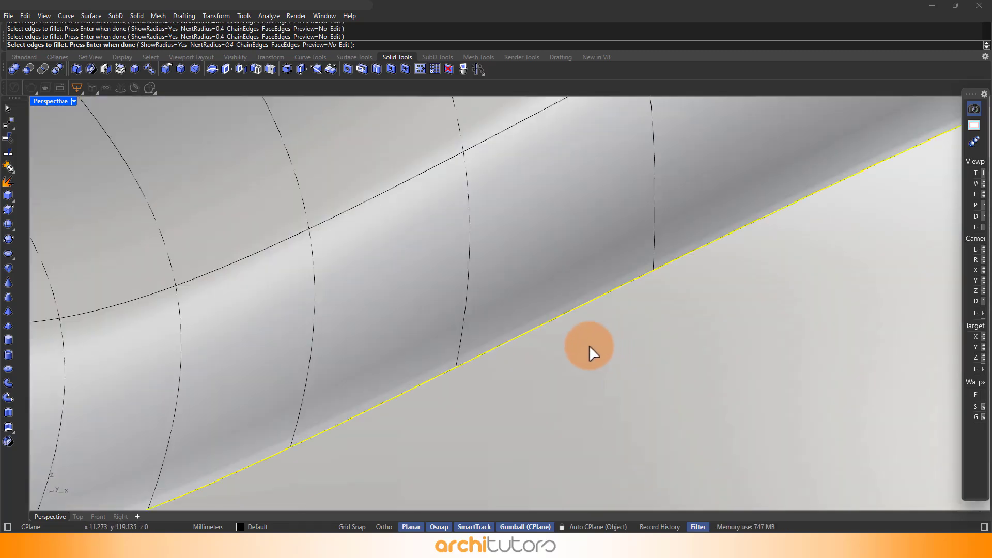
scroll(488, 336, "down", 2)
scroll(489, 336, "down", 2)
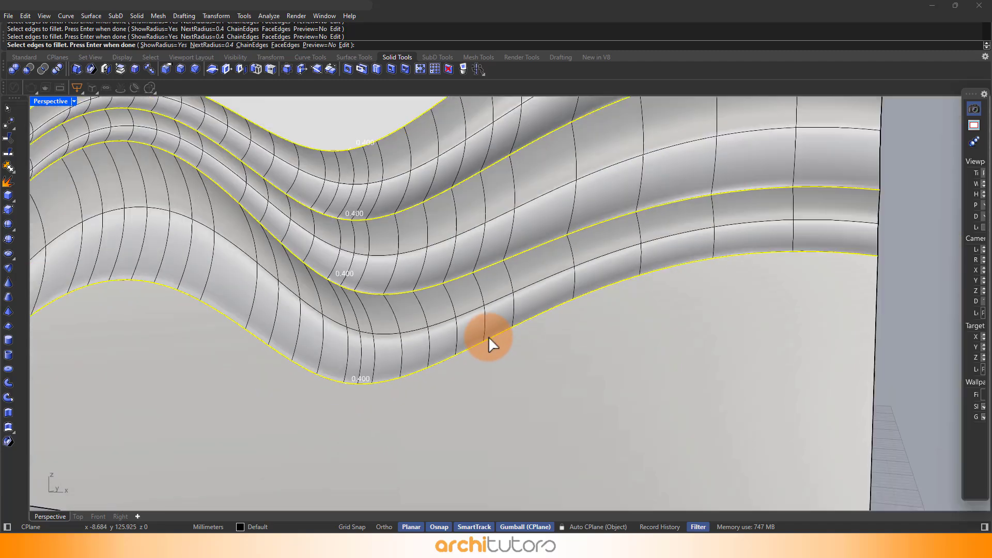
scroll(488, 336, "down", 2)
key("Return")
scroll(613, 208, "up", 3)
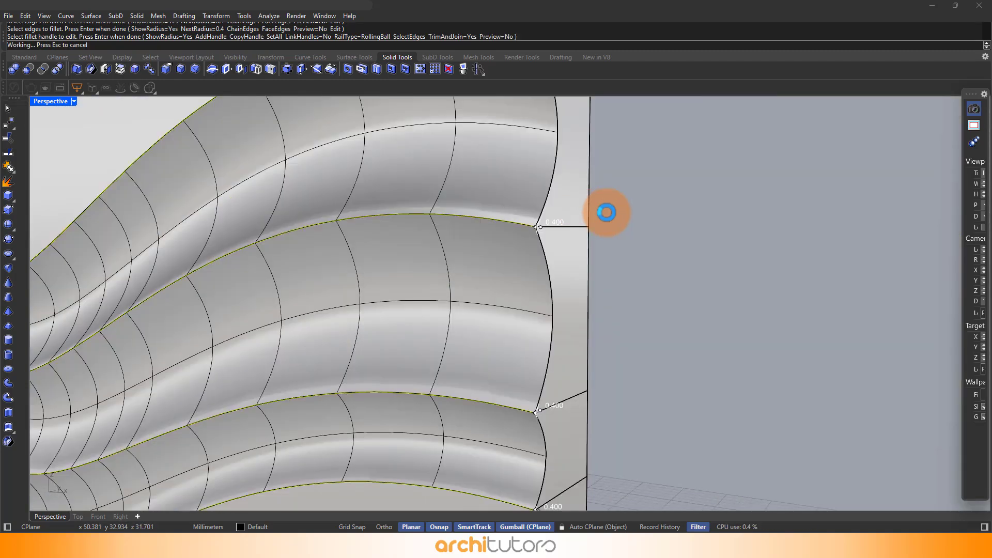
scroll(551, 219, "up", 2)
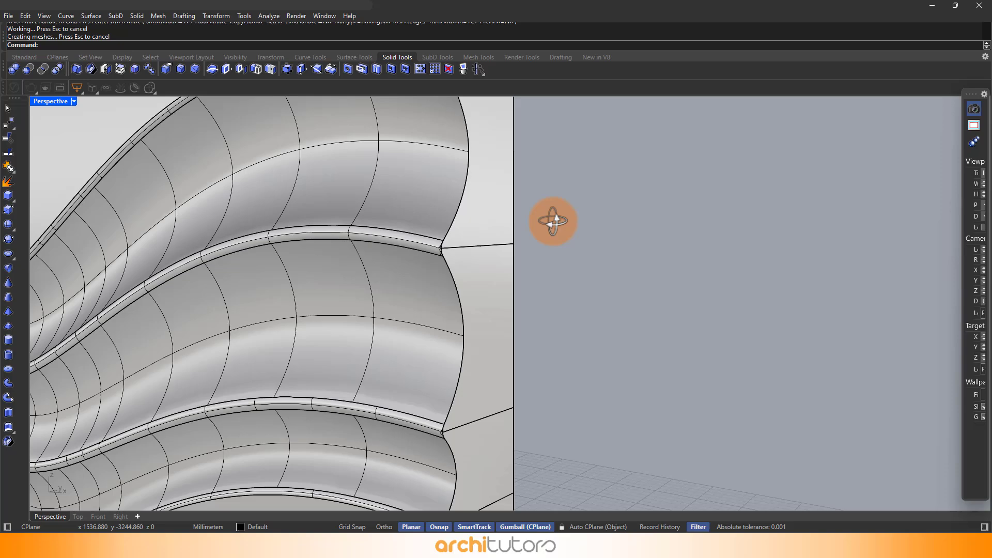
scroll(462, 233, "up", 2)
scroll(390, 261, "up", 2)
scroll(386, 258, "up", 2)
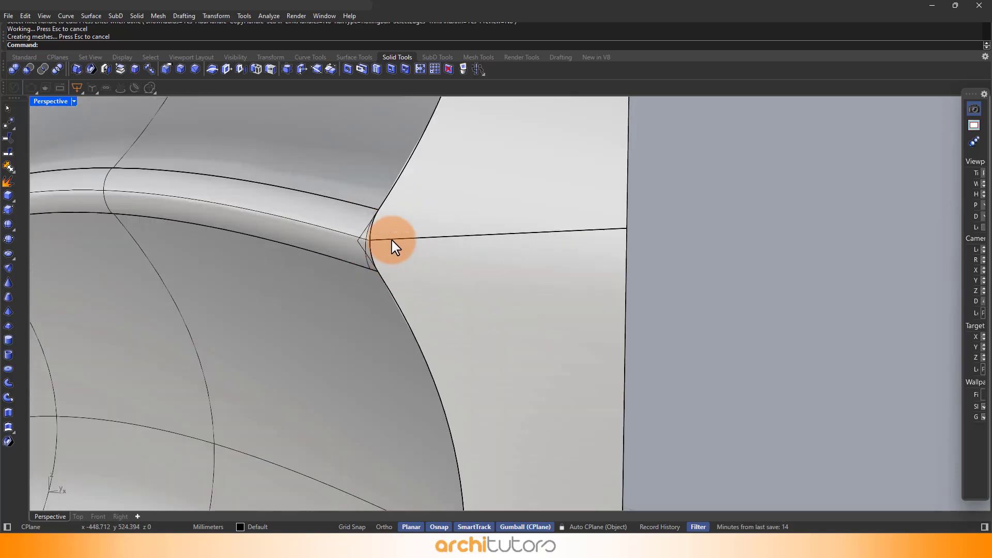
scroll(594, 215, "down", 2)
scroll(638, 226, "down", 2)
mouse_move(658, 228)
right_mouse_down()
mouse_move(395, 237)
mouse_move(457, 233)
right_mouse_up()
scroll(311, 260, "down", 3)
mouse_move(311, 259)
right_mouse_down()
mouse_move(687, 310)
mouse_move(475, 333)
mouse_move(497, 283)
right_mouse_up()
scroll(475, 332, "up", 2)
scroll(475, 310, "down", 1)
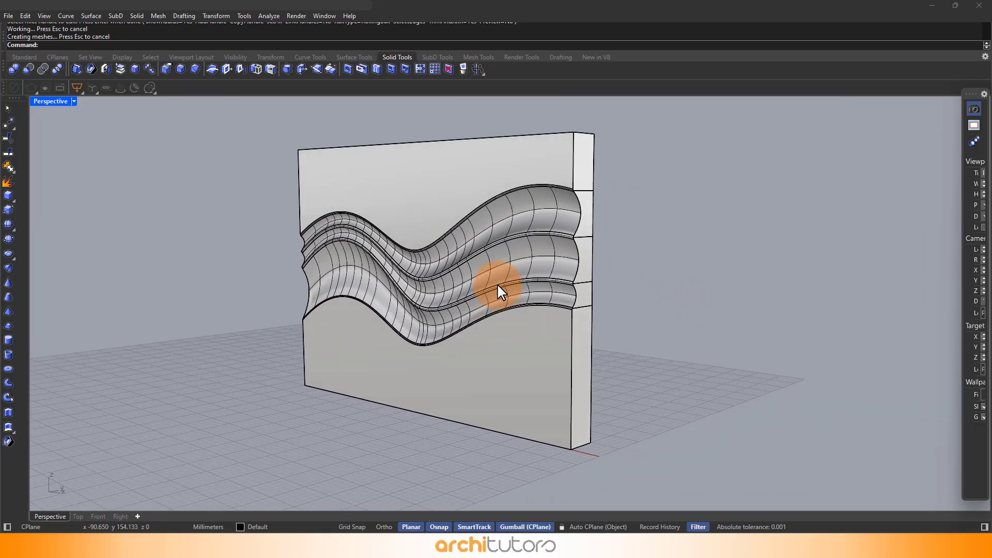
scroll(490, 242, "up", 1)
Delete the leftover outline curve, selecting it with SelCrv
left_click(493, 229)
left_click(683, 206)
type("Sel")
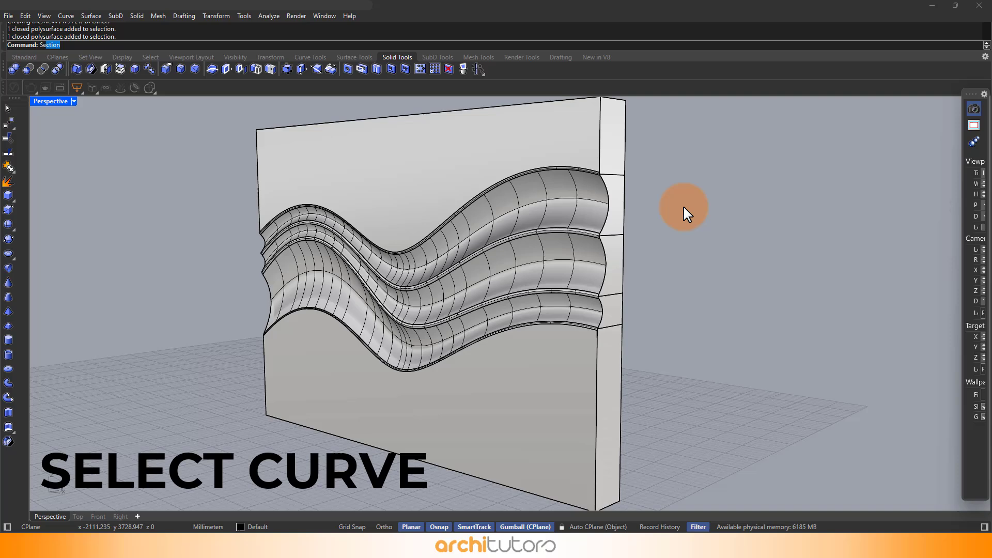
type("Crv")
key("Return")
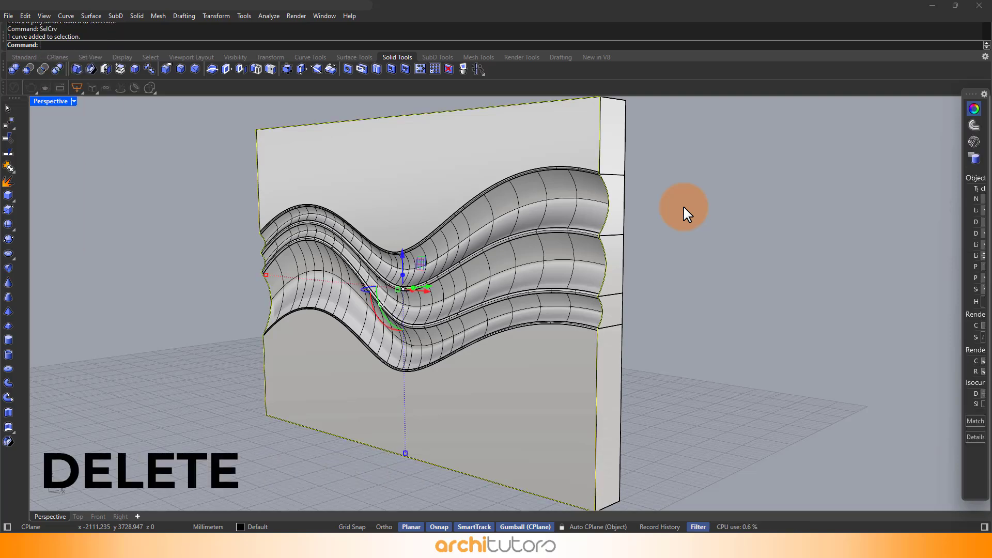
key("Delete")
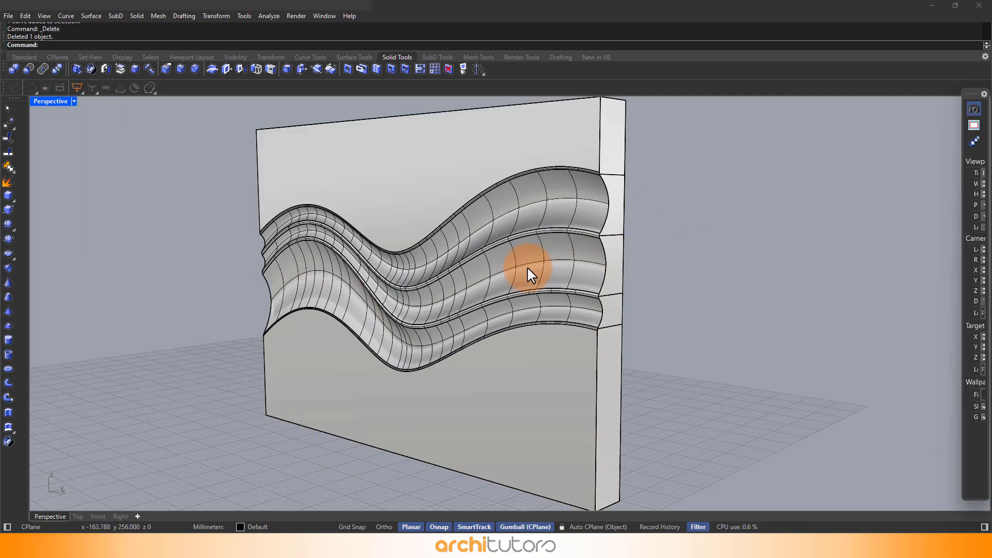
Contour the filleted wall into vertical slices spaced 1 unit apart
left_click(527, 266)
right_click_drag(528, 266, 525, 294)
type("C")
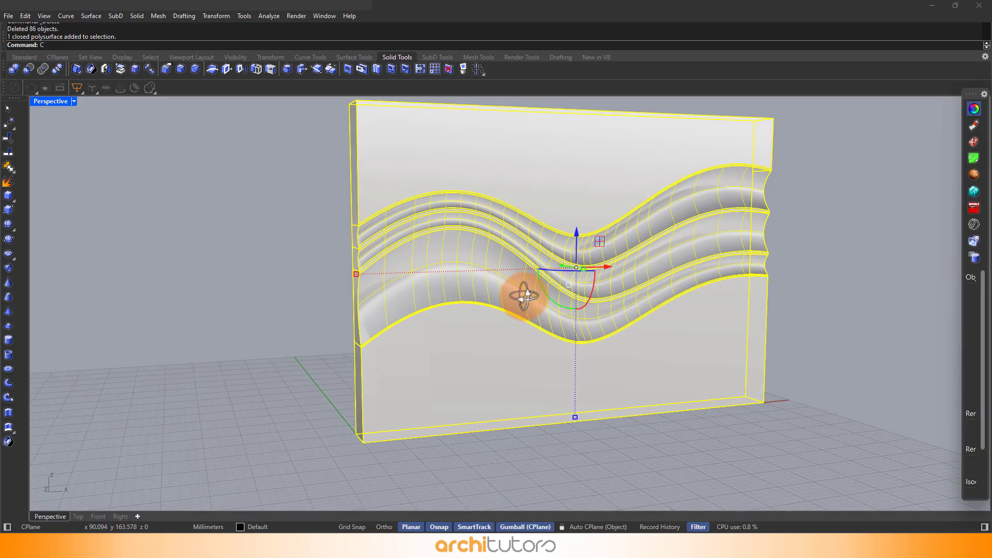
type("Ontour")
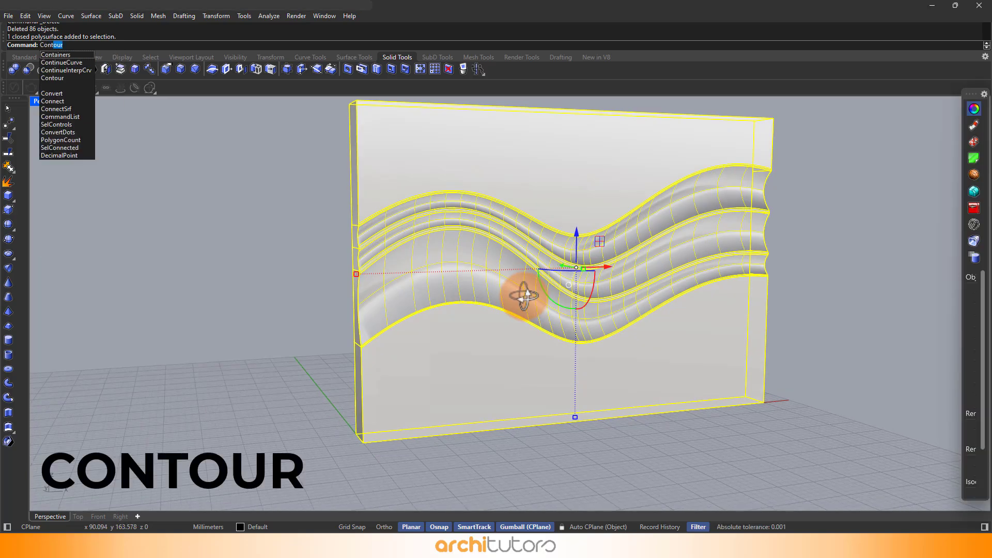
key("Return")
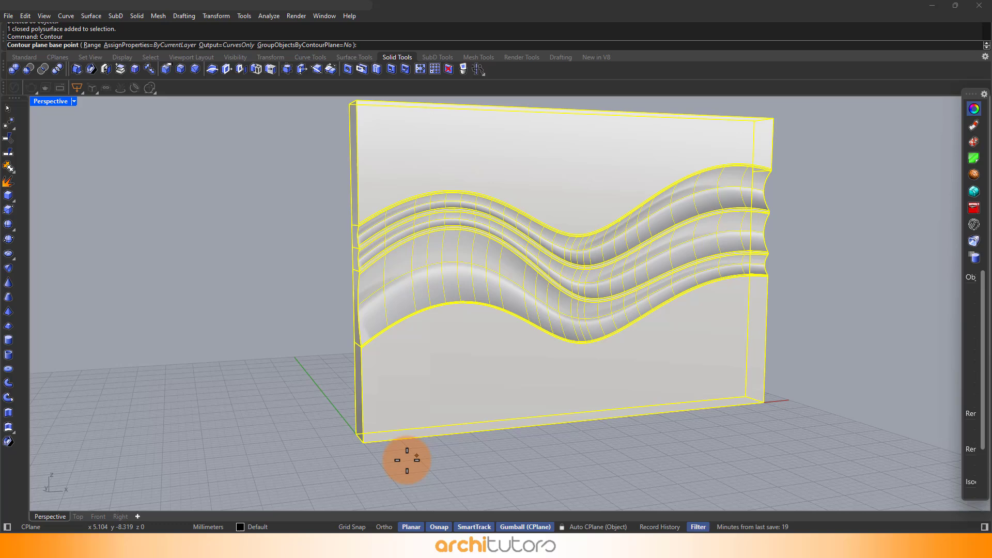
left_click(379, 464)
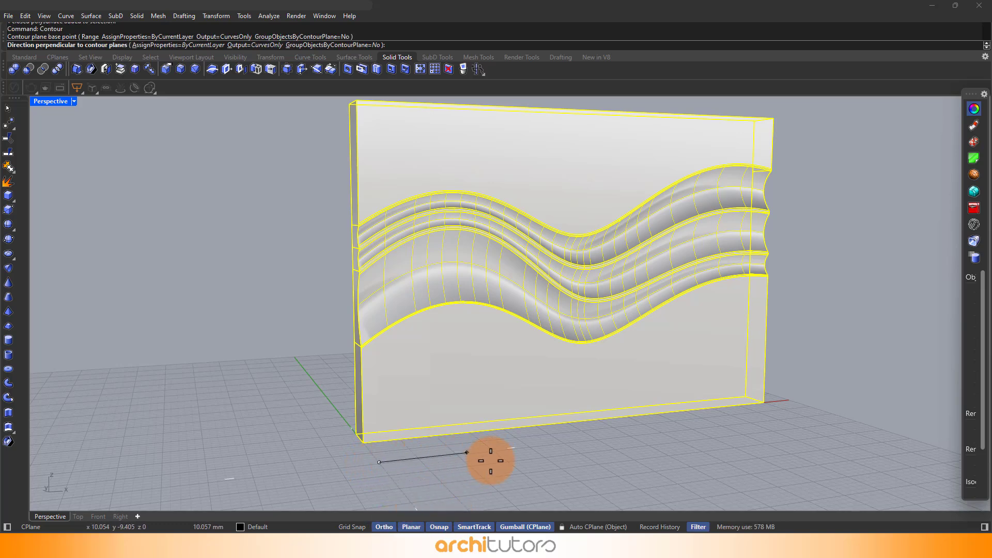
left_click(507, 451)
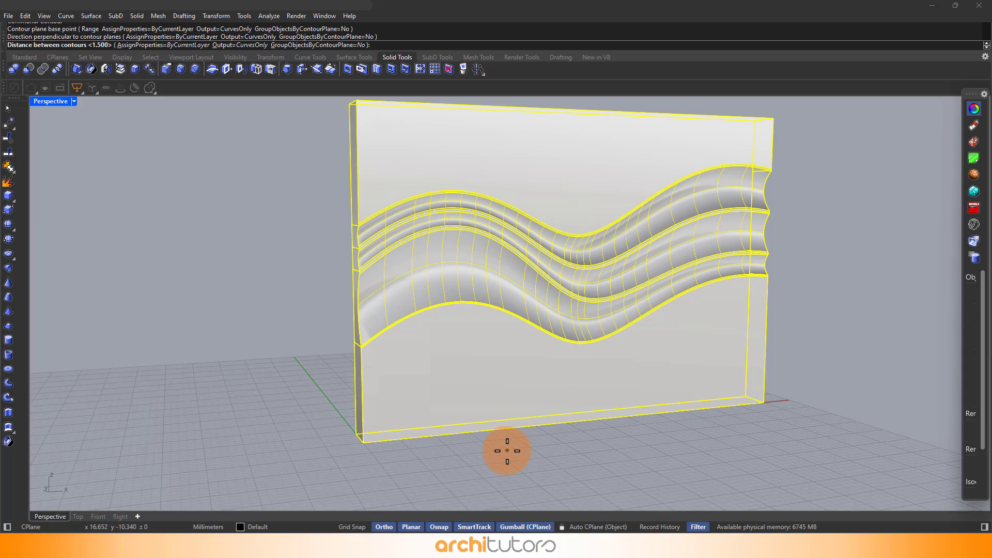
type("1")
key("Return")
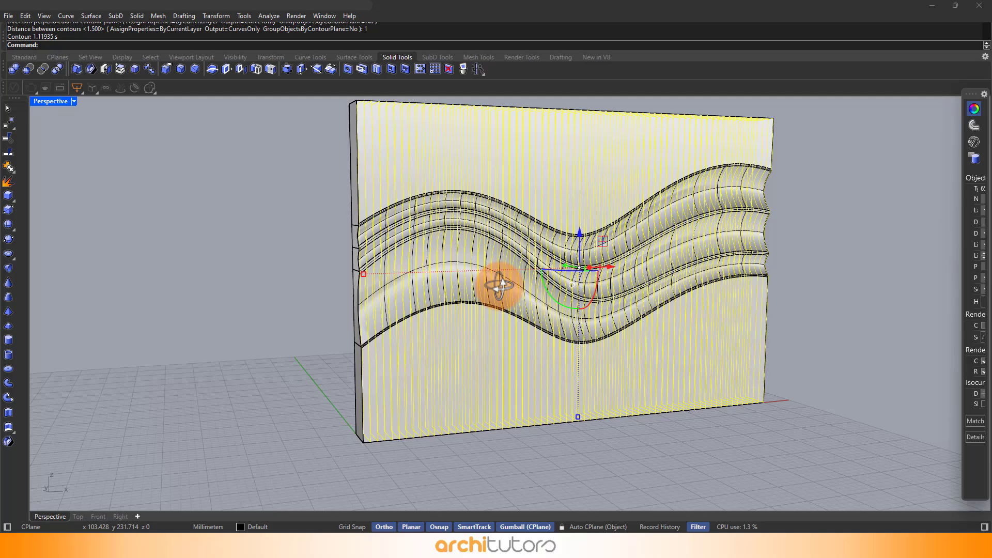
Move the contour curves aside and window-select all 65 of them
right_click_drag(492, 284, 538, 238)
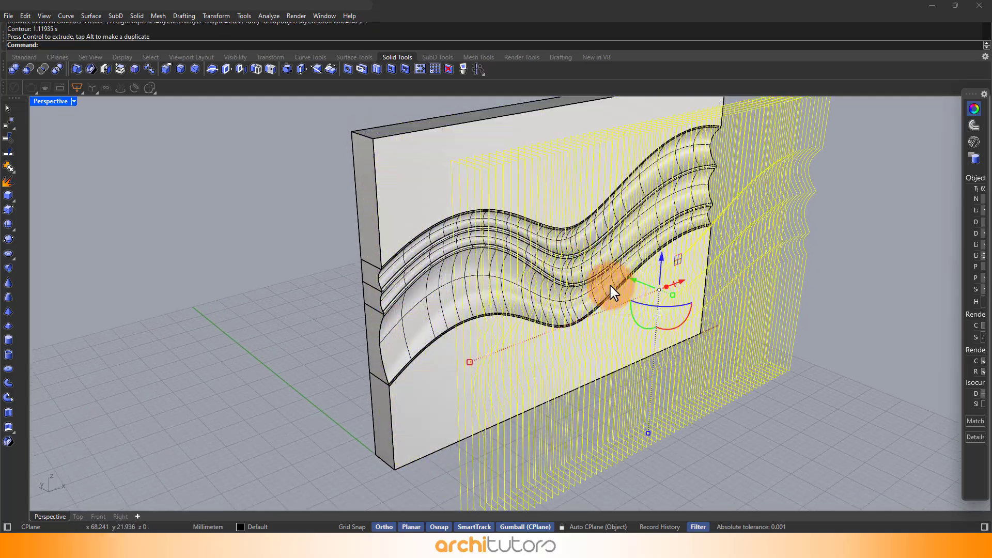
left_click_drag(555, 246, 731, 366)
left_click(806, 344)
mouse_move(805, 345)
right_mouse_down()
mouse_move(582, 279)
mouse_move(539, 316)
right_mouse_up()
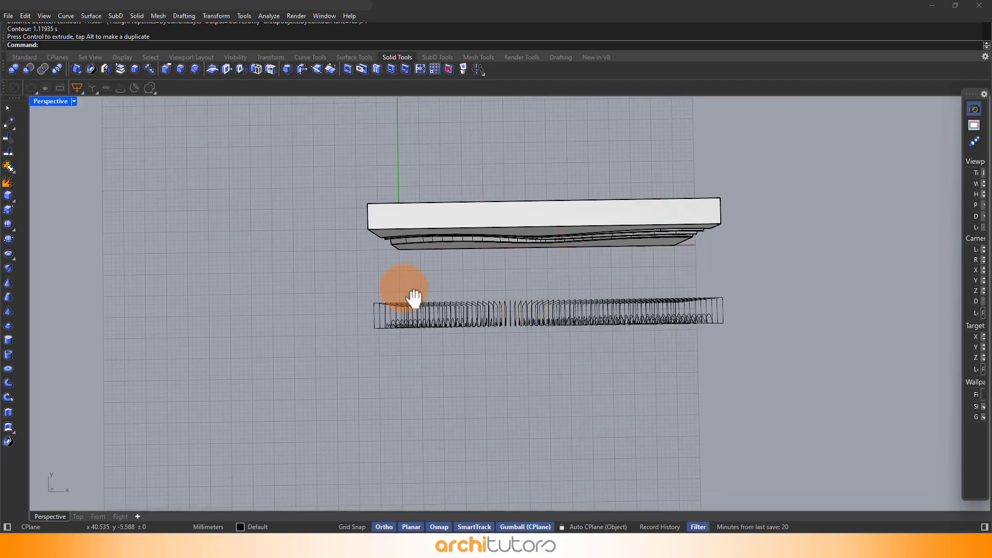
right_click_drag(414, 297, 327, 280)
left_click_drag(874, 381, 874, 381)
right_click_drag(745, 339, 572, 354)
type("E")
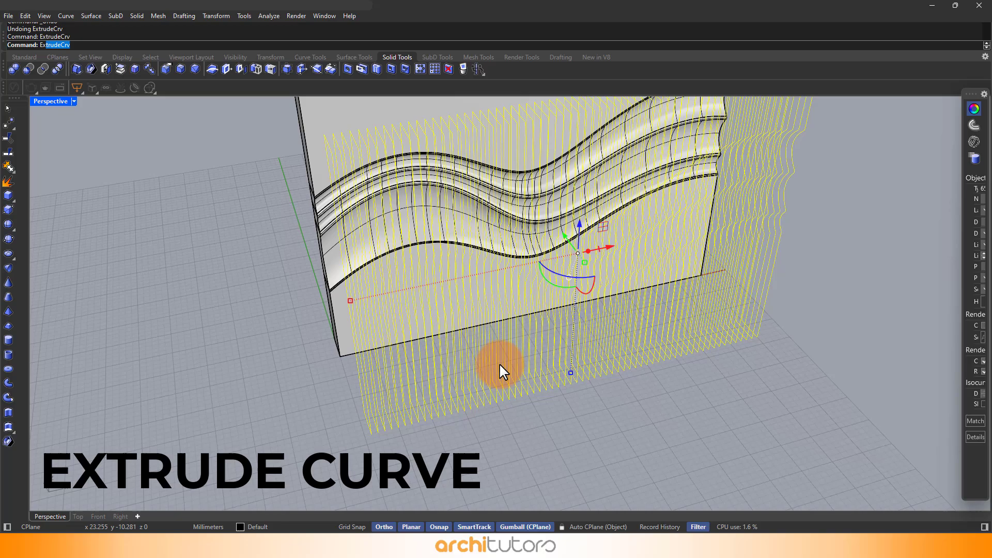
Extrude the contour curves 5 units into thin fins, then window-select the original slab
key("Return")
type("5")
key("Return")
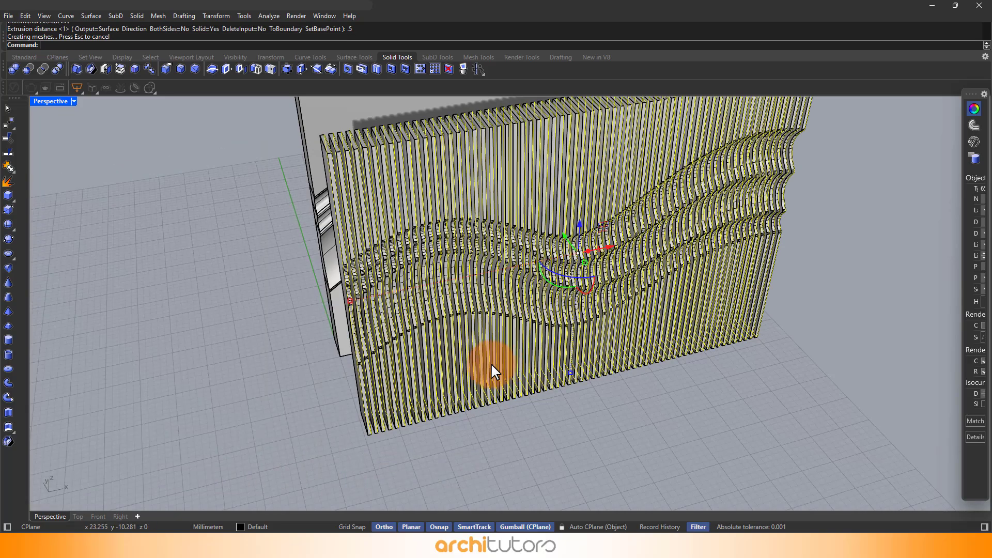
left_click(486, 403)
mouse_move(603, 391)
right_mouse_down()
mouse_move(602, 361)
mouse_move(607, 403)
mouse_move(587, 339)
mouse_move(492, 230)
mouse_move(591, 253)
right_mouse_up()
left_click_drag(344, 122, 449, 433)
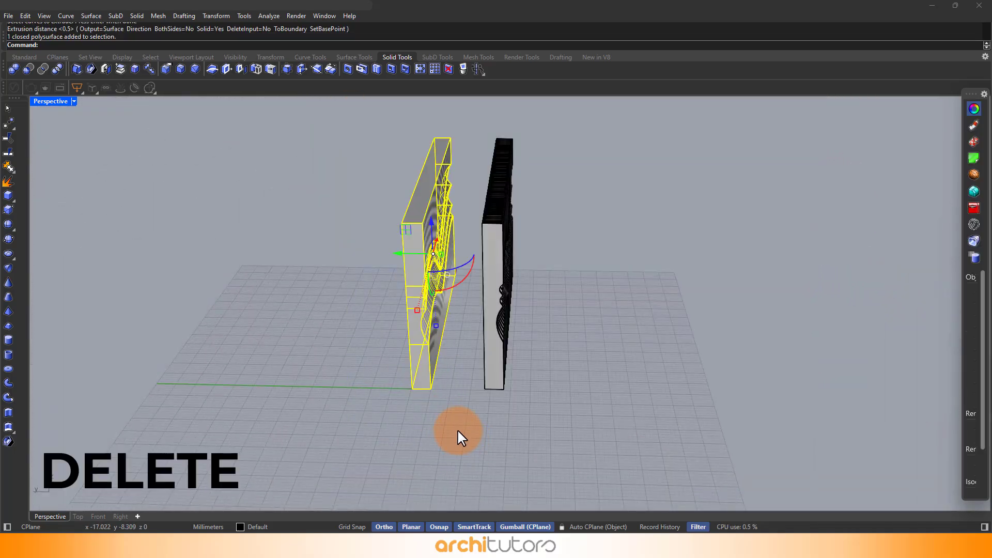
Delete the solid slab and the 65 contour curves, then window-select all the fins
key("Delete")
mouse_move(457, 429)
right_mouse_down()
mouse_move(434, 343)
mouse_move(494, 249)
right_mouse_up()
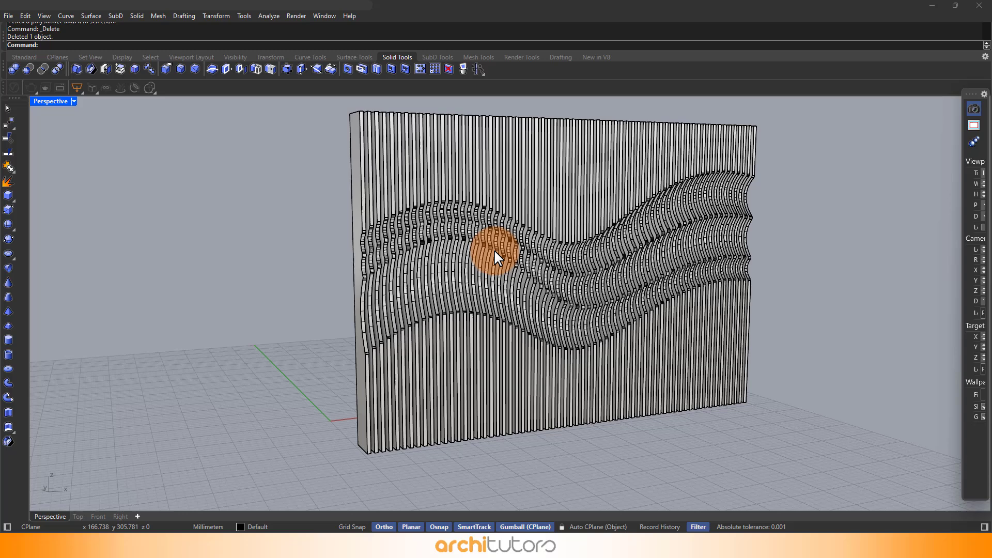
type("SelCrv")
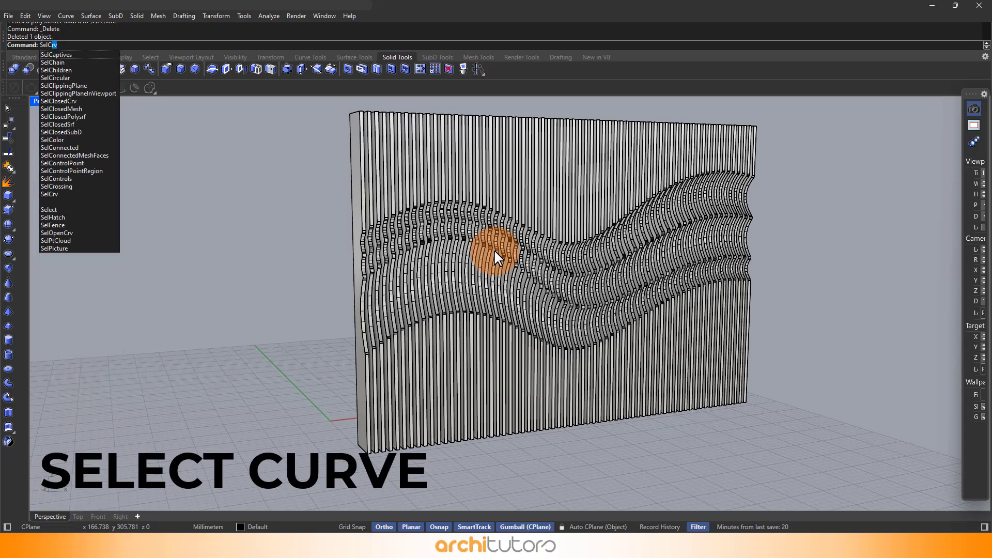
key("Return")
key("Delete")
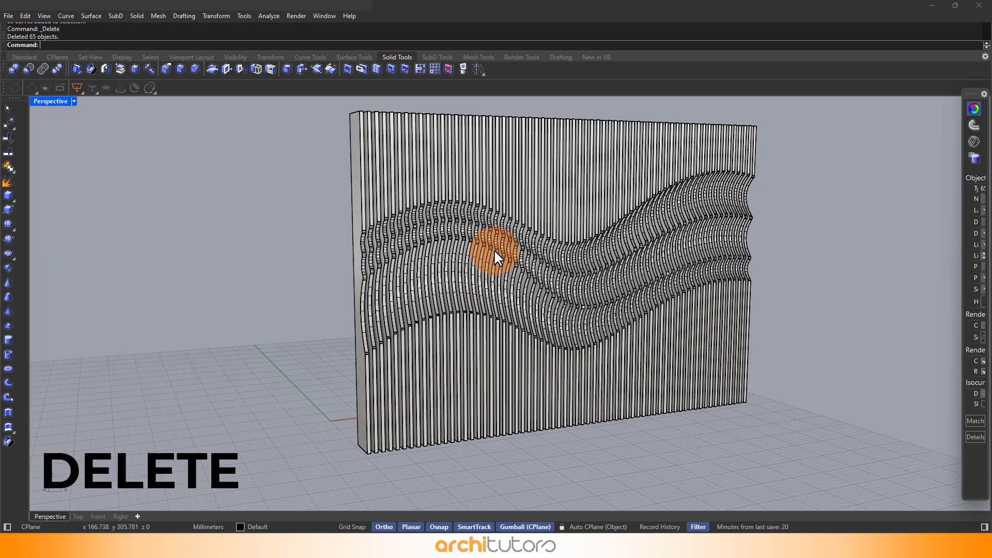
scroll(579, 225, "down", 3)
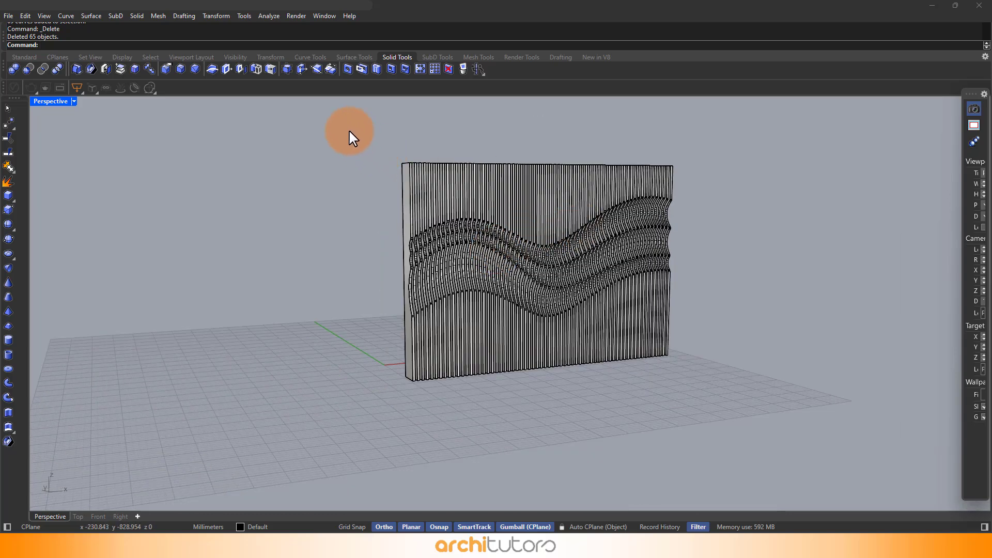
left_click_drag(349, 129, 822, 390)
type("r")
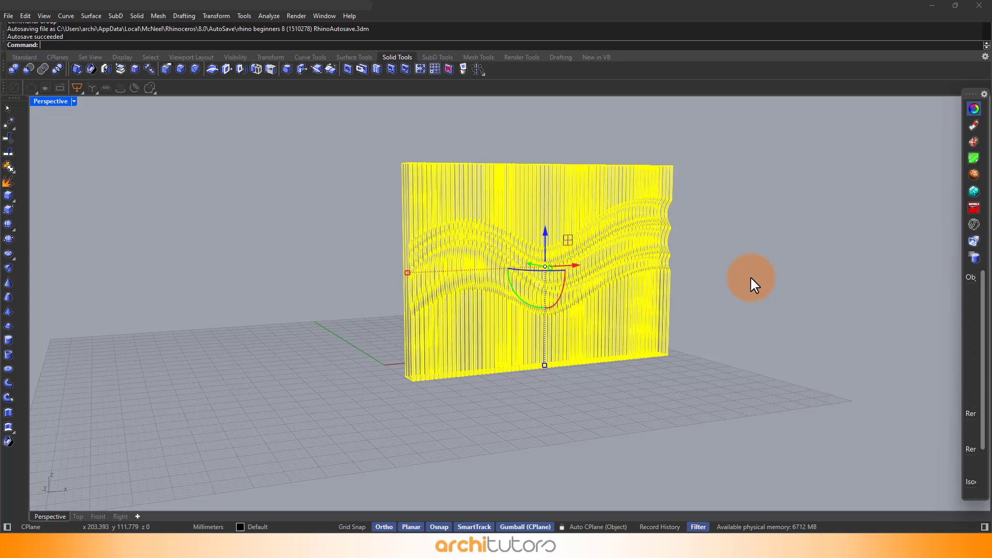
Deselect the grouped fins and switch the Perspective view to Rendered display
left_click(750, 276)
scroll(620, 273, "up", 3)
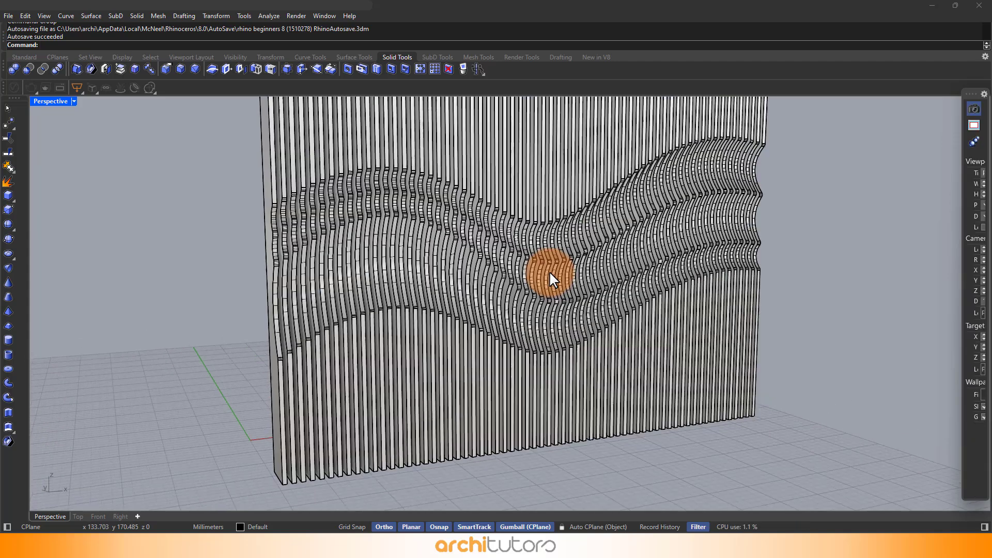
left_click(75, 101)
left_click(65, 158)
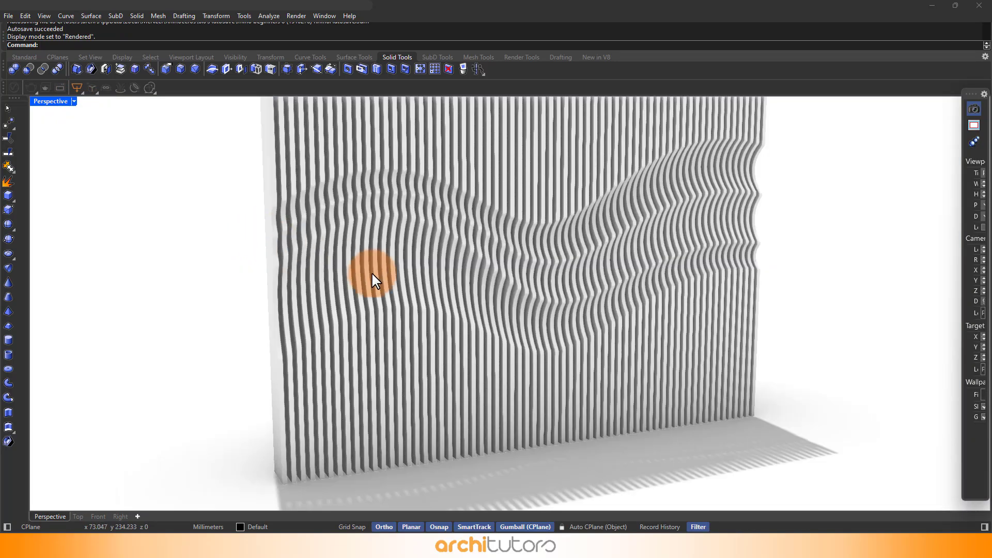